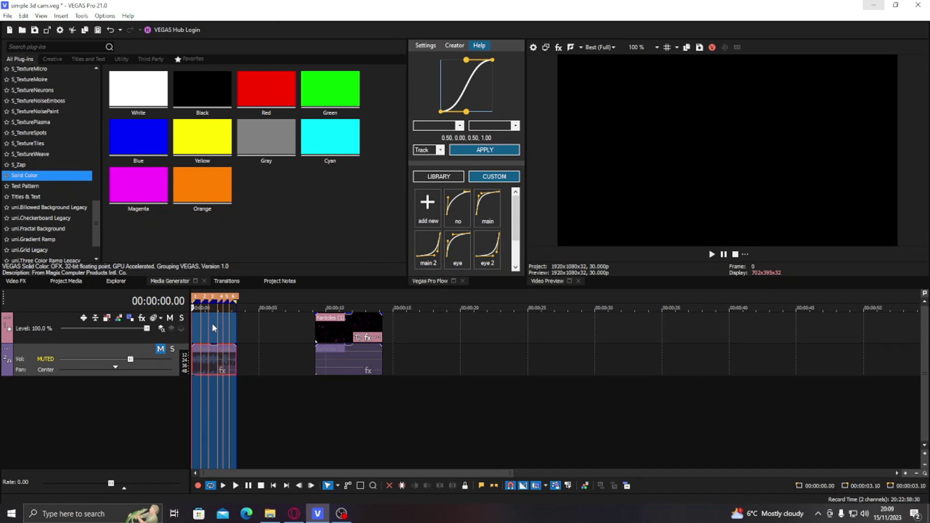
Examine the muted audio clip with its six markers and the Particles clip further along the timeline
{"action": "left_click", "coordinate": [207, 324]}
{"action": "scroll", "coordinate": [261, 333], "scroll_direction": "up", "scroll_amount": 2}
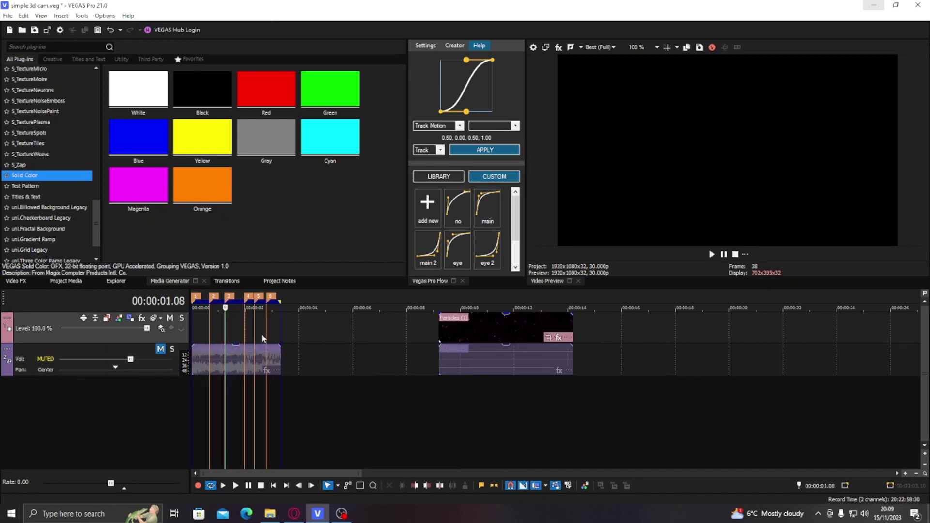
{"action": "double_click", "coordinate": [235, 361]}
{"action": "scroll", "coordinate": [226, 343], "scroll_direction": "up", "scroll_amount": 1}
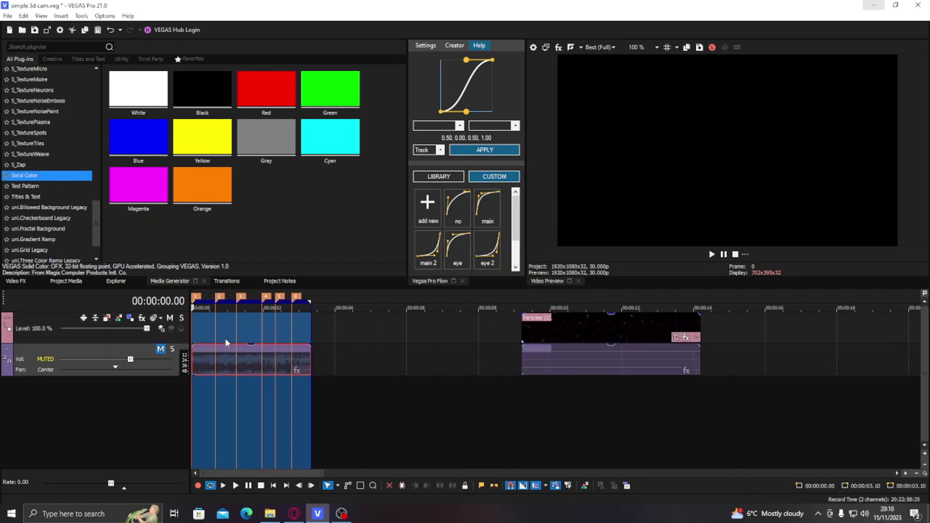
{"action": "scroll", "coordinate": [225, 343], "scroll_direction": "up", "scroll_amount": 2}
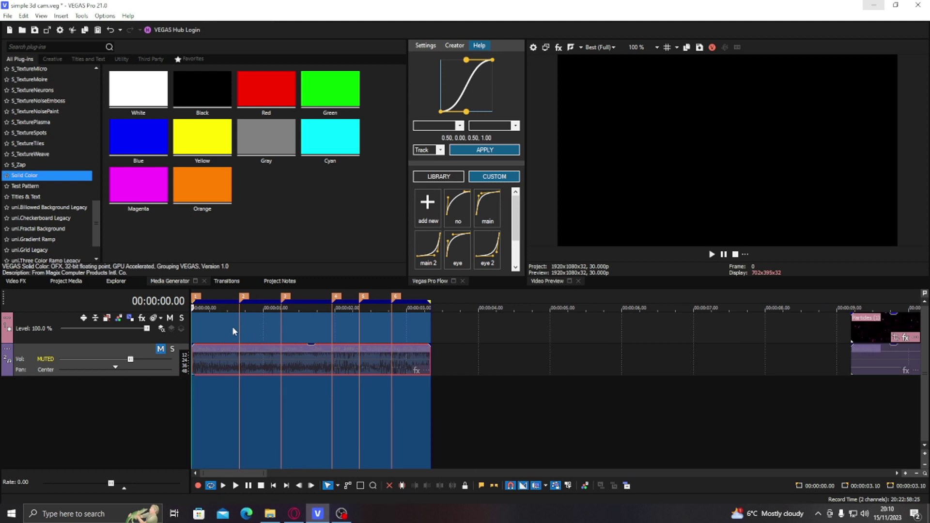
{"action": "left_click_drag", "start_coordinate": [231, 327], "coordinate": [369, 315]}
{"action": "scroll", "coordinate": [344, 327], "scroll_direction": "down", "scroll_amount": 1}
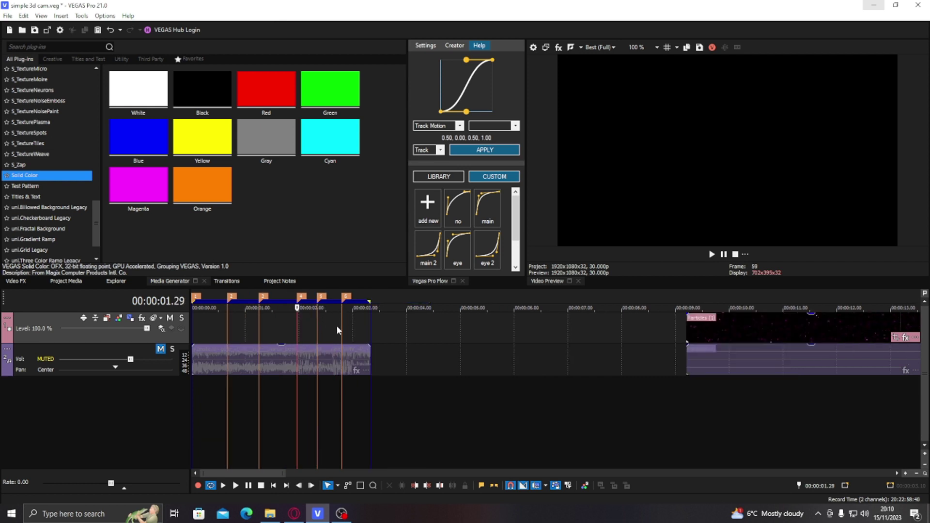
{"action": "scroll", "coordinate": [366, 324], "scroll_direction": "down", "scroll_amount": 2}
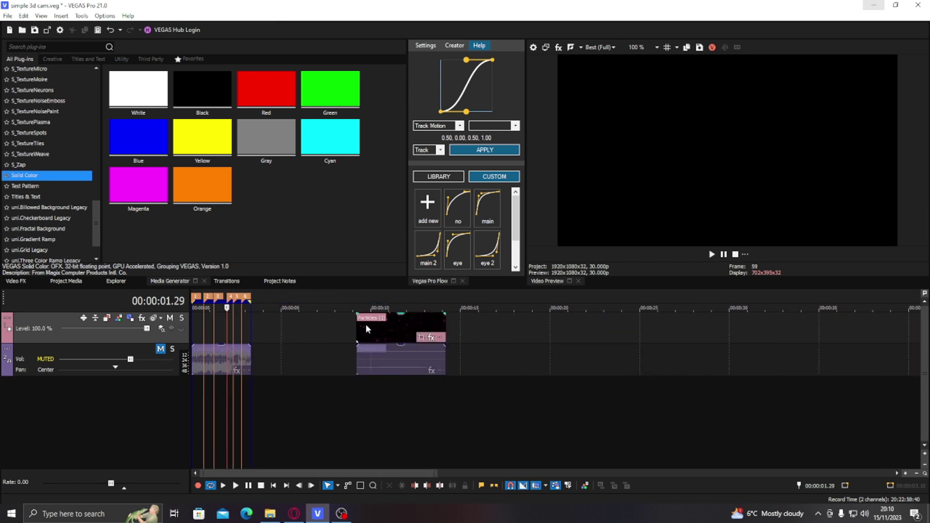
Insert an empty video track above the track that holds the Particles clip
{"action": "key", "text": "ctrl+shift+q"}
{"action": "left_click", "coordinate": [214, 354]}
{"action": "scroll", "coordinate": [232, 354], "scroll_direction": "up", "scroll_amount": 3}
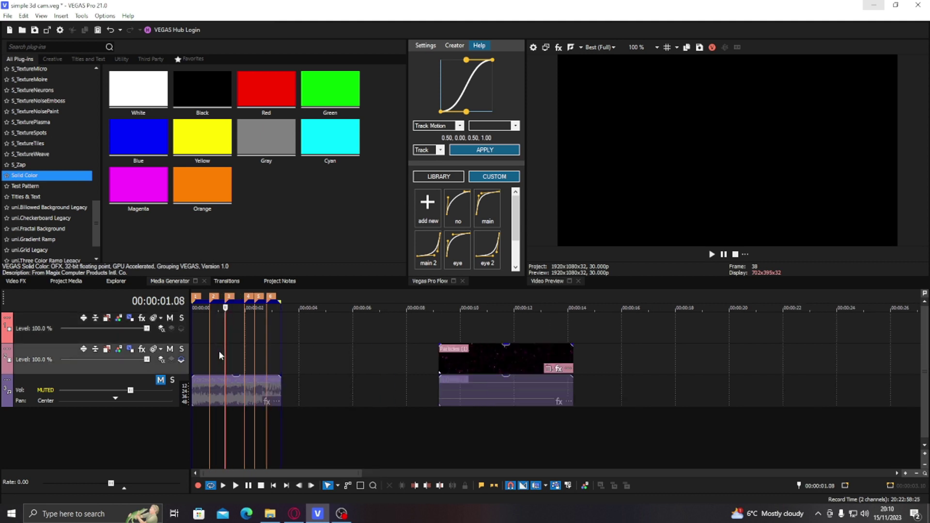
{"action": "scroll", "coordinate": [254, 353], "scroll_direction": "down", "scroll_amount": 1}
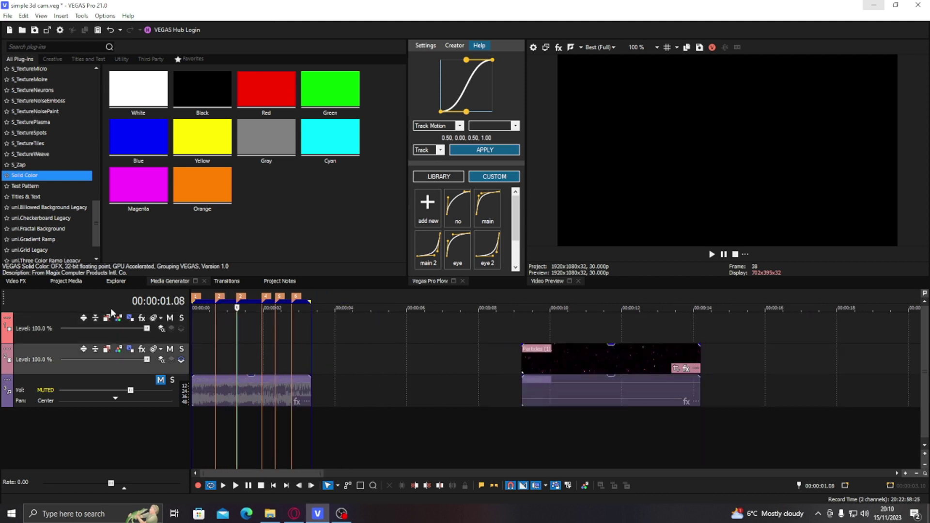
Open the video effects list and preview the Particles clip at several points along its length
{"action": "left_click", "coordinate": [30, 284]}
{"action": "left_click", "coordinate": [569, 359]}
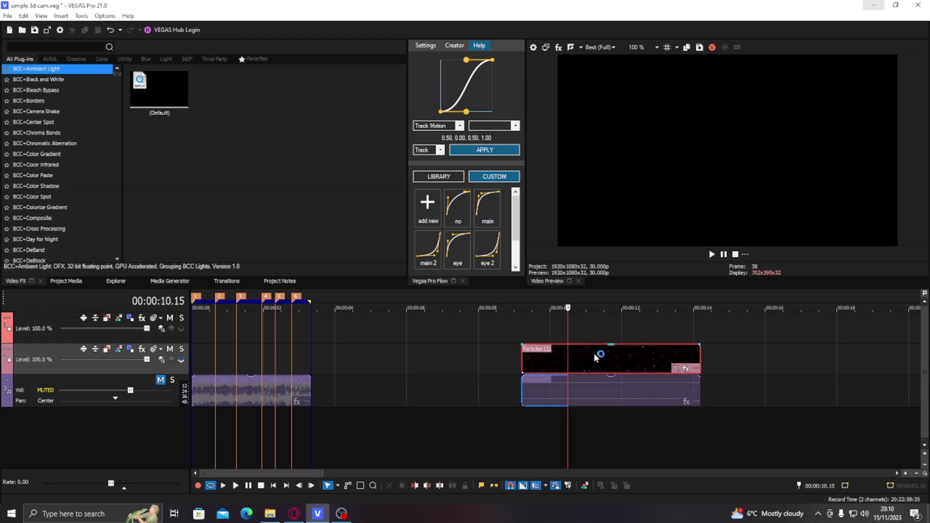
{"action": "left_click", "coordinate": [625, 357]}
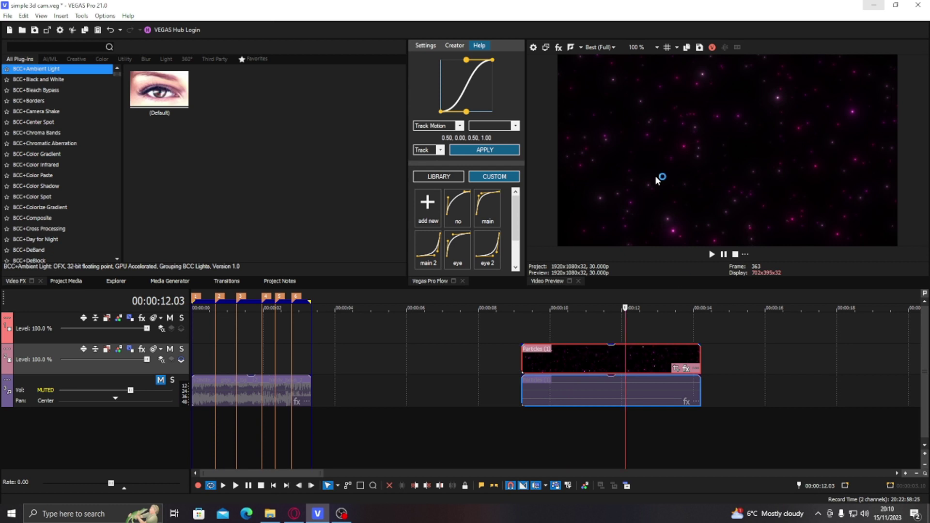
{"action": "left_click", "coordinate": [571, 358]}
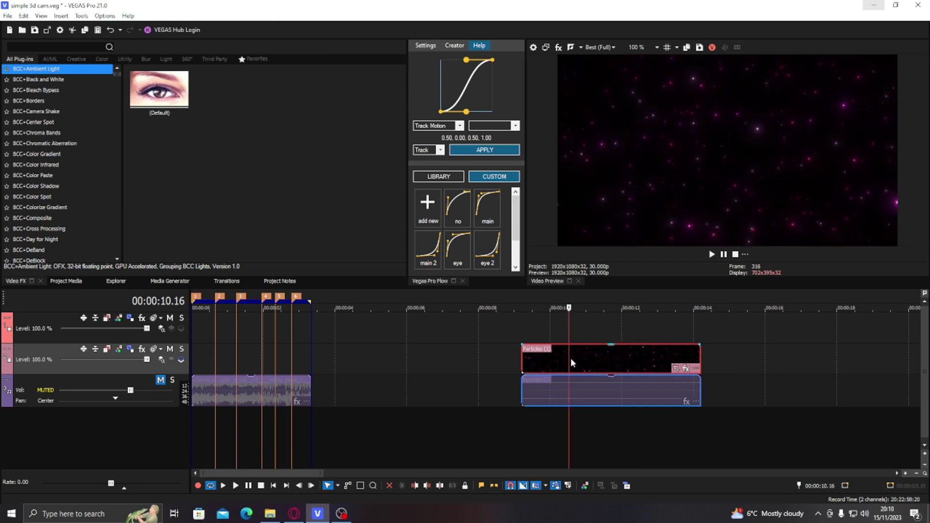
{"action": "key", "text": "space"}
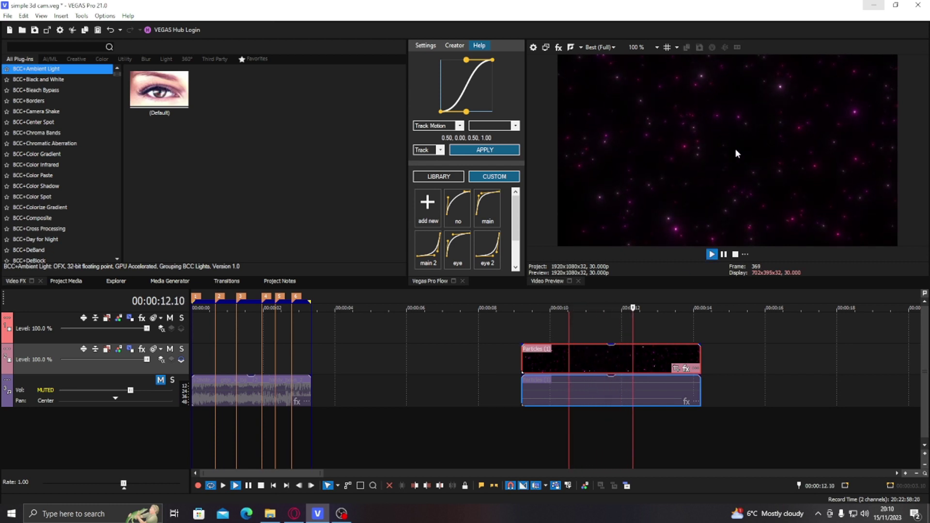
{"action": "key", "text": "space"}
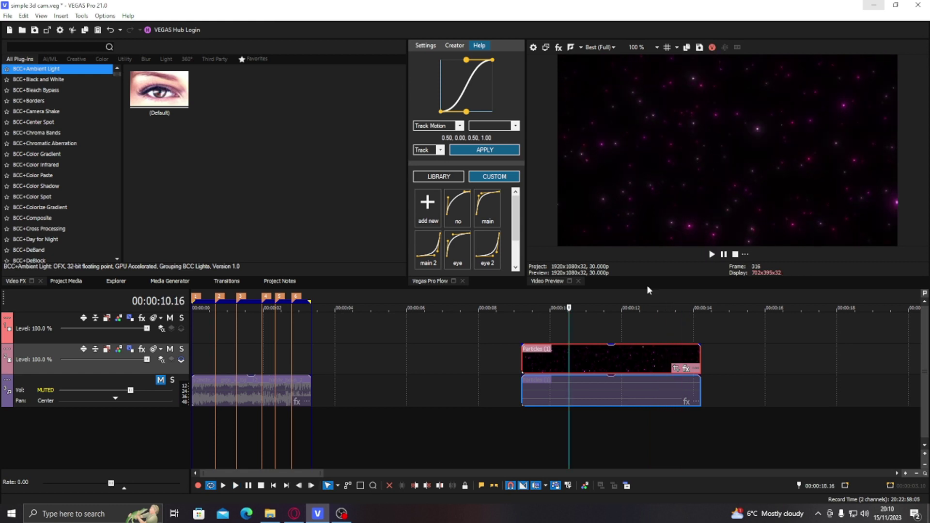
{"action": "left_click", "coordinate": [617, 360]}
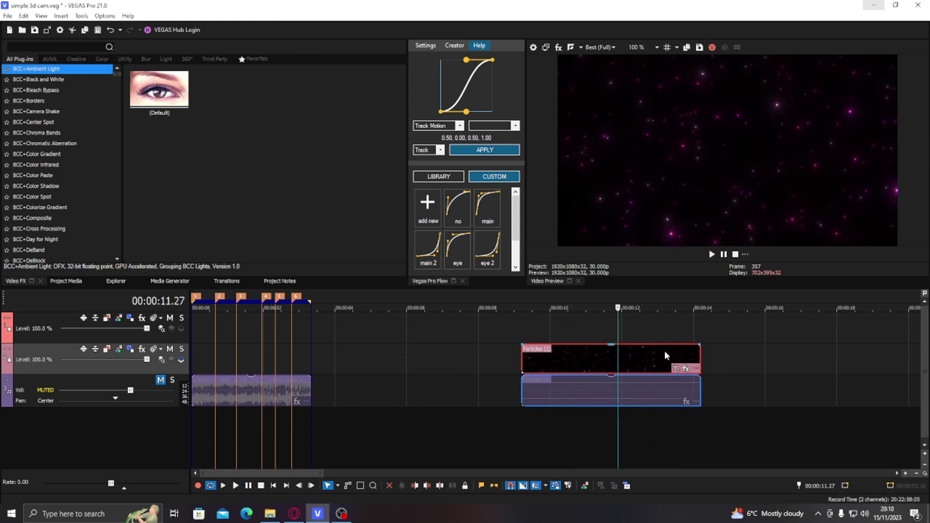
{"action": "left_click", "coordinate": [665, 350]}
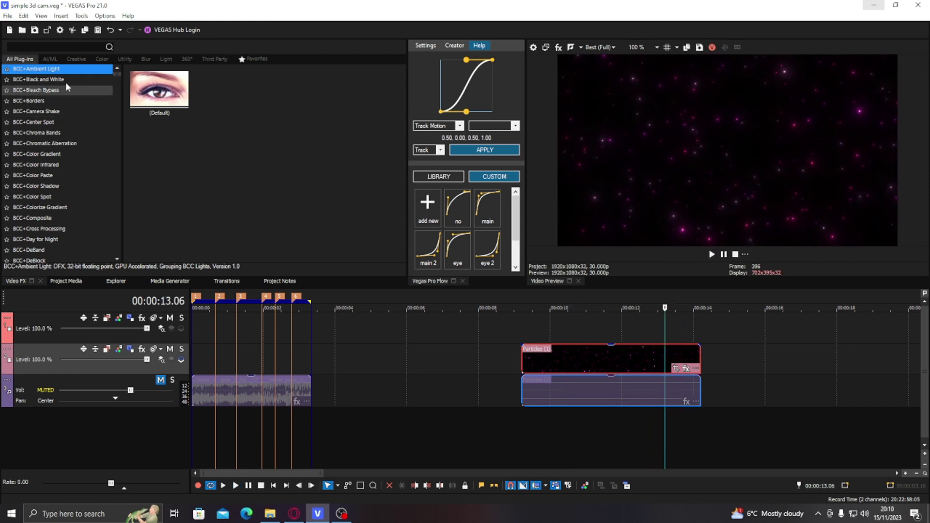
Search the video effects for "hue", apply the default S_HueSatBright to the Particles clip and set its Saturation to 0
{"action": "left_click", "coordinate": [46, 44]}
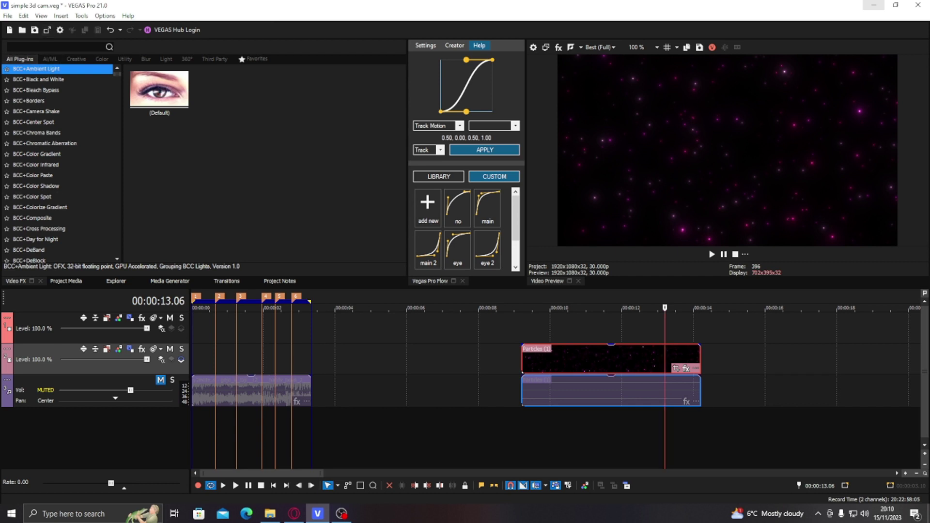
{"action": "type", "text": "hu"}
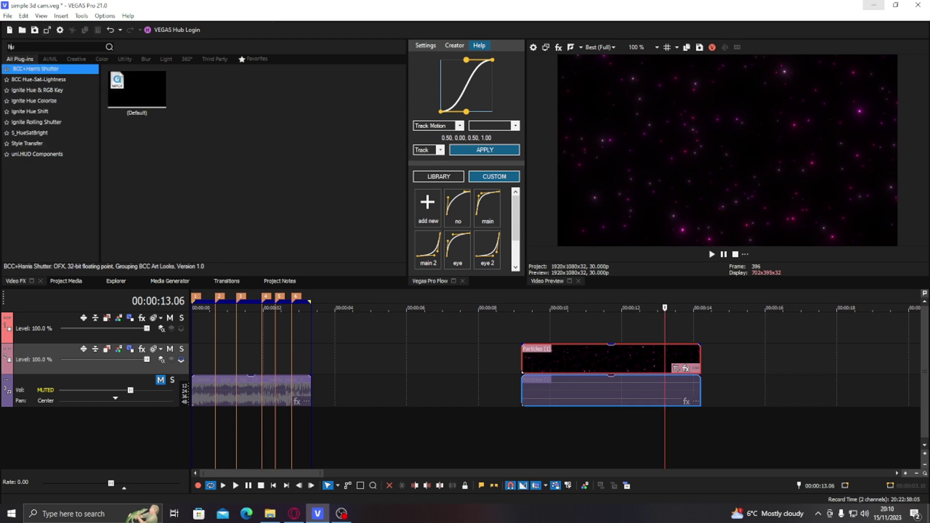
{"action": "type", "text": "e"}
{"action": "left_click", "coordinate": [53, 112]}
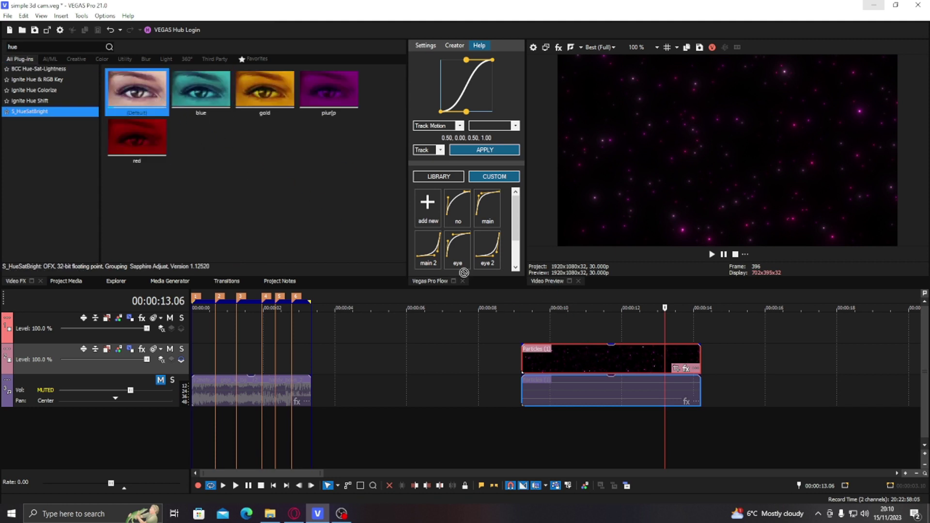
{"action": "left_click_drag", "start_coordinate": [464, 273], "coordinate": [565, 365]}
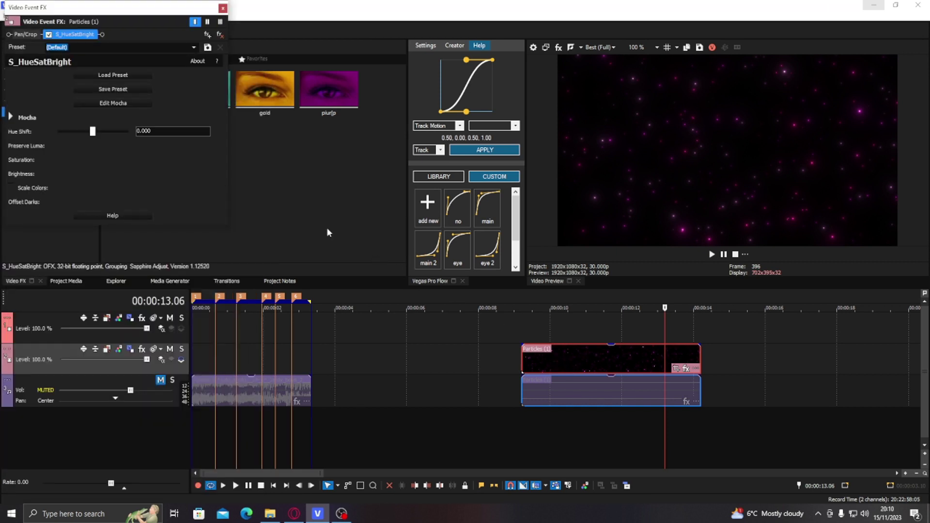
{"action": "left_click_drag", "start_coordinate": [93, 159], "coordinate": [37, 160]}
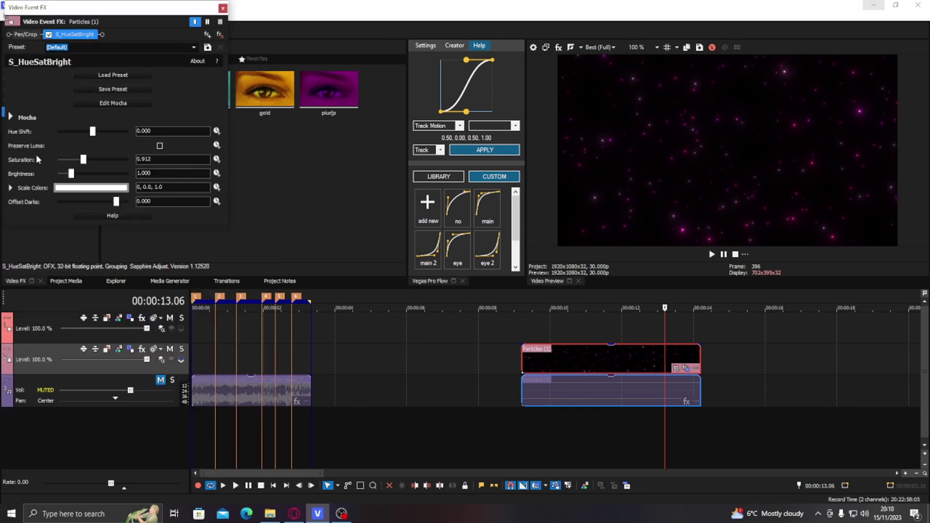
{"action": "left_click", "coordinate": [222, 8]}
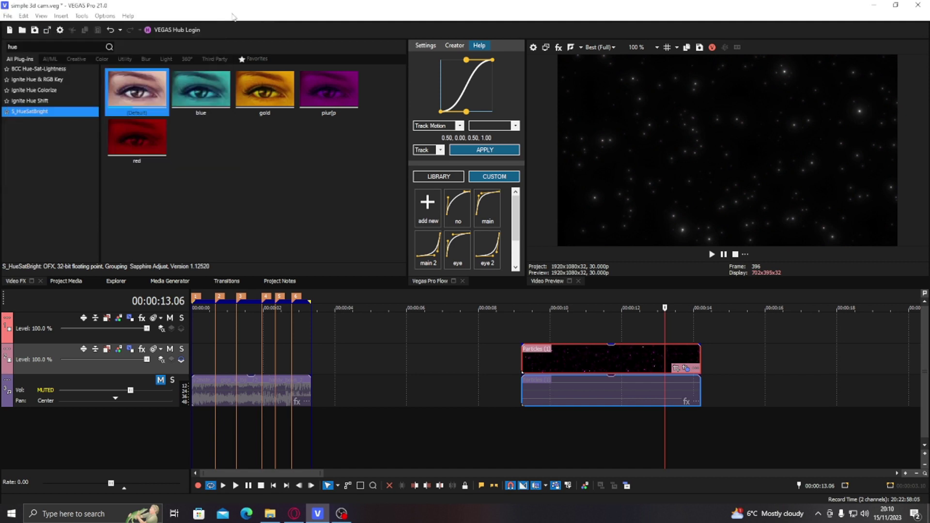
Set the video preview quality to Best (Quarter)
{"action": "left_click", "coordinate": [601, 47]}
{"action": "mouse_move", "coordinate": [605, 89]}
{"action": "left_click", "coordinate": [653, 124]}
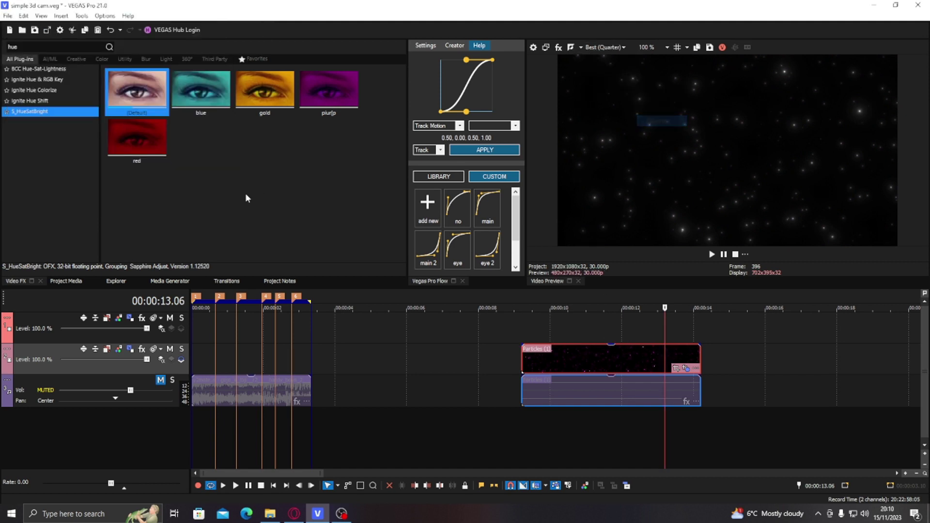
Add a Cyan solid color at the start of the second video track and trim it to the audio clip's length, ending at 00:00:03.10
{"action": "left_click", "coordinate": [165, 282]}
{"action": "left_click_drag", "start_coordinate": [330, 137], "coordinate": [314, 364]}
{"action": "left_click", "coordinate": [313, 364]}
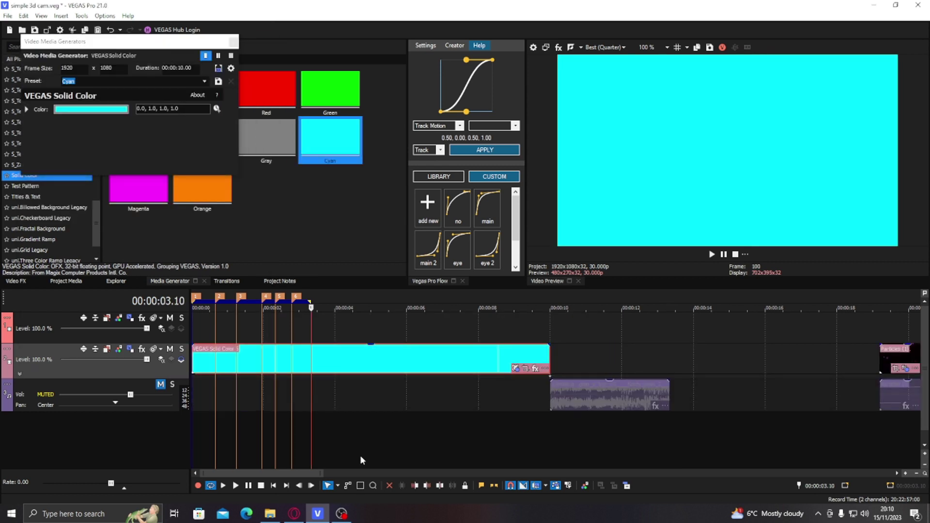
{"action": "left_click", "coordinate": [426, 486]}
{"action": "left_click_drag", "start_coordinate": [352, 400], "coordinate": [200, 389]}
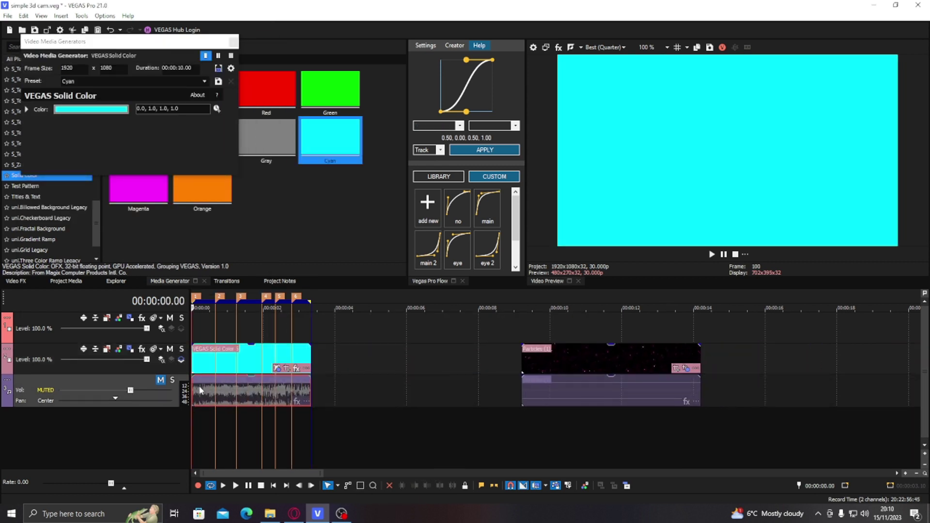
{"action": "double_click", "coordinate": [228, 356]}
{"action": "left_click", "coordinate": [233, 42]}
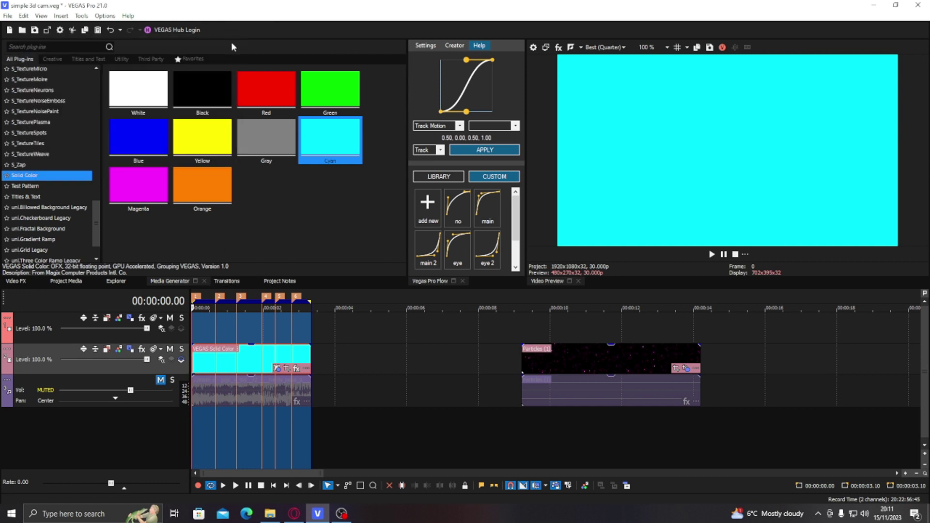
Move the Particles clip to the top video track, then ungroup and delete its accompanying audio
{"action": "left_click_drag", "start_coordinate": [555, 351], "coordinate": [360, 336]}
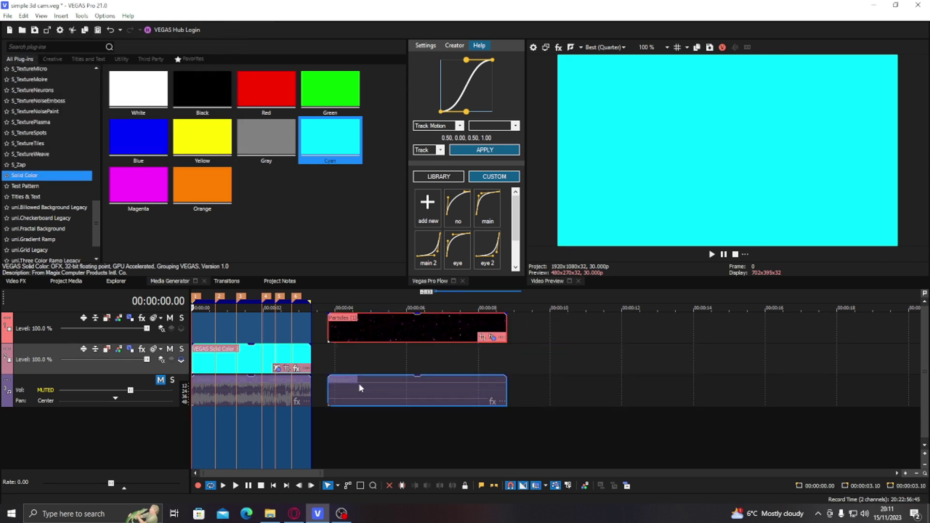
{"action": "left_click", "coordinate": [367, 393]}
{"action": "key", "text": "u"}
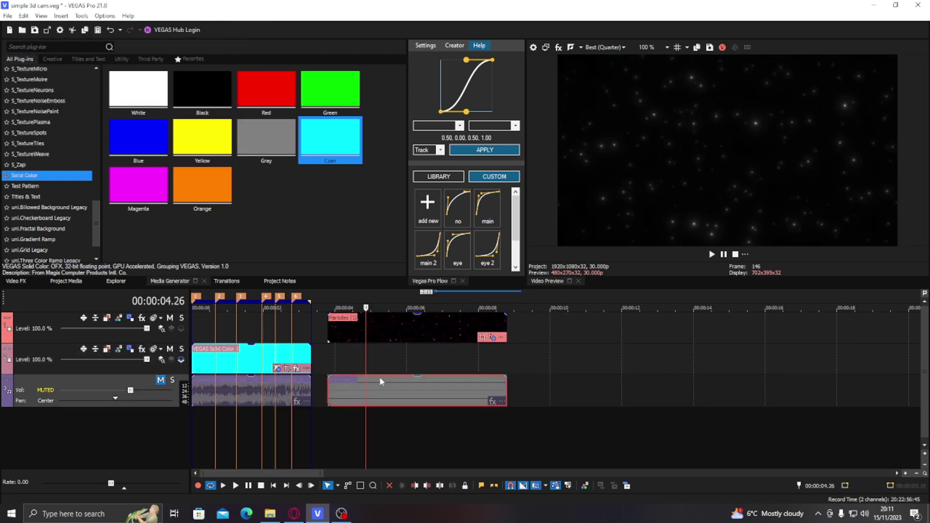
{"action": "key", "text": "Delete"}
Move the Particles clip to the timeline start and trim its end to match the solid color below
{"action": "left_click_drag", "start_coordinate": [394, 328], "coordinate": [219, 322]}
{"action": "left_click", "coordinate": [241, 326]}
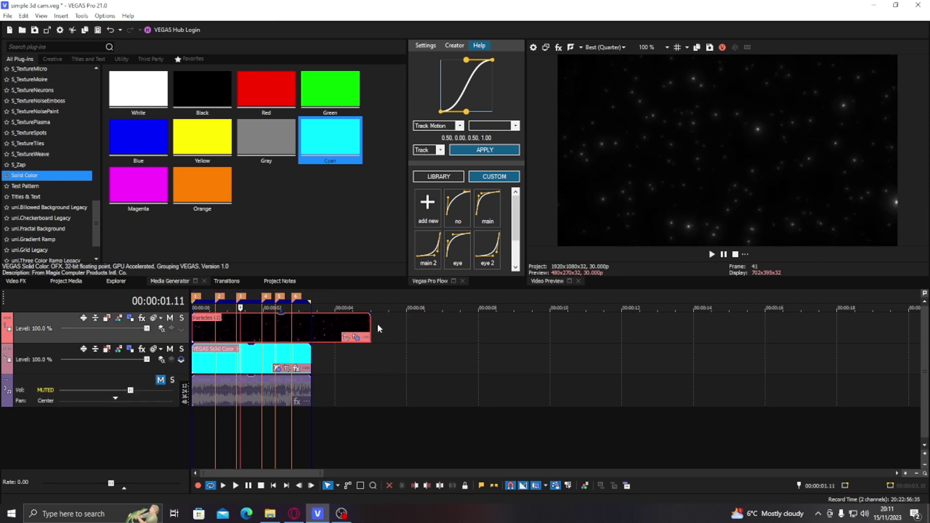
{"action": "left_click_drag", "start_coordinate": [370, 323], "coordinate": [310, 325]}
Insert a new empty video track at the top, above the trimmed Particles clip
{"action": "key", "text": "ctrl+shift+q"}
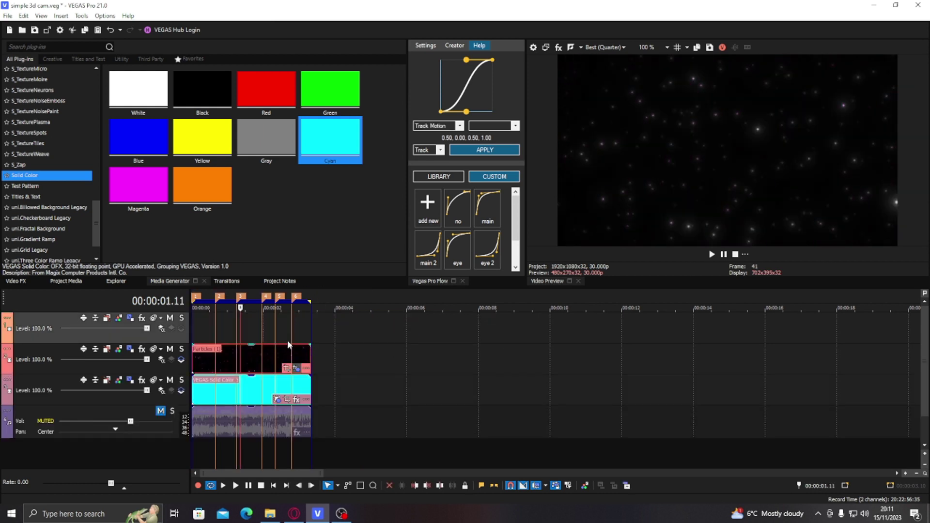
{"action": "scroll", "coordinate": [304, 345], "scroll_direction": "up", "scroll_amount": 1}
{"action": "left_click", "coordinate": [237, 360]}
{"action": "left_click", "coordinate": [313, 324]}
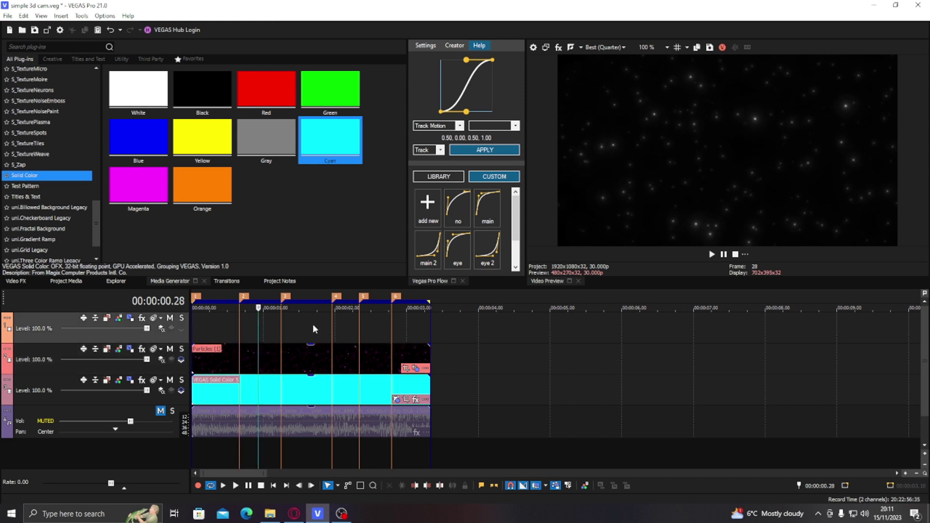
{"action": "key", "text": "space"}
{"action": "left_click", "coordinate": [256, 324]}
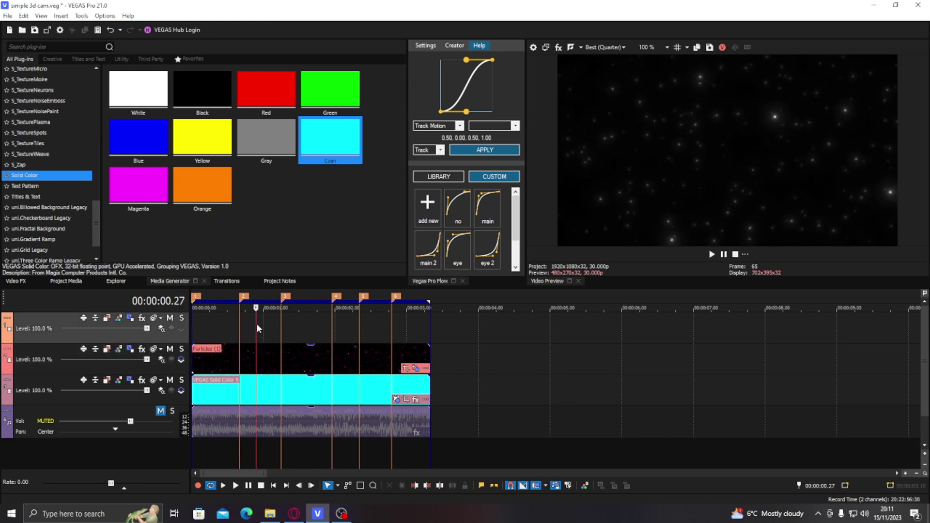
{"action": "left_click", "coordinate": [214, 321]}
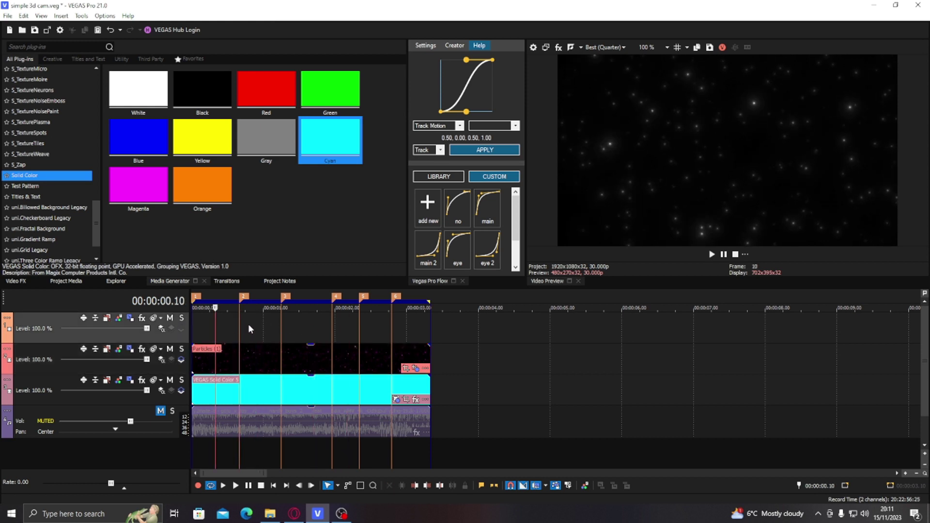
{"action": "left_click", "coordinate": [248, 323]}
{"action": "left_click", "coordinate": [226, 325]}
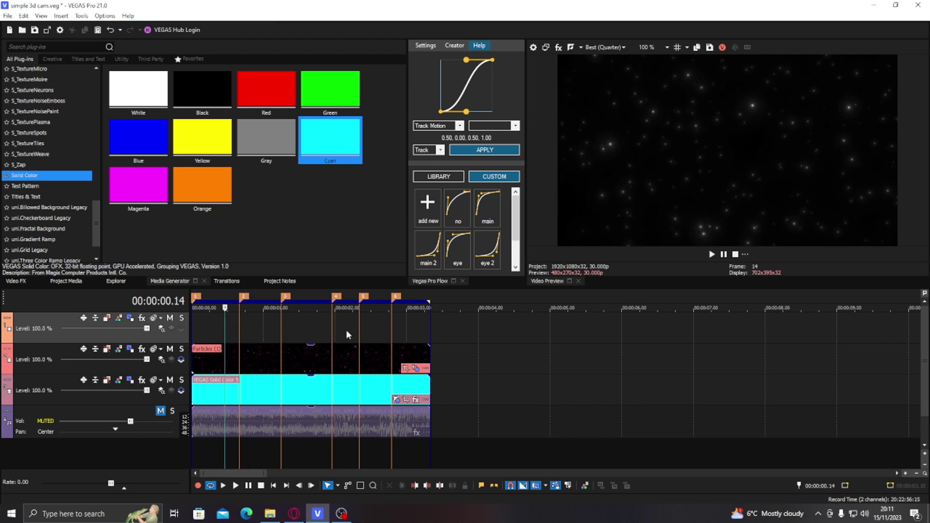
Insert a second empty video track above the Particles clip and place the cursor at 00:00:00.14 on the lower empty track
{"action": "key", "text": "ctrl+shift+q"}
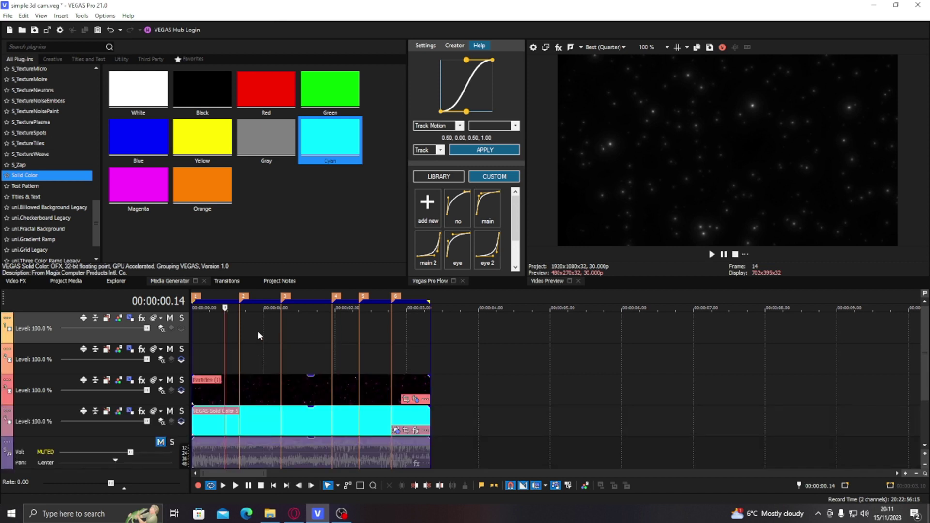
{"action": "left_click", "coordinate": [228, 364]}
{"action": "left_click", "coordinate": [265, 364]}
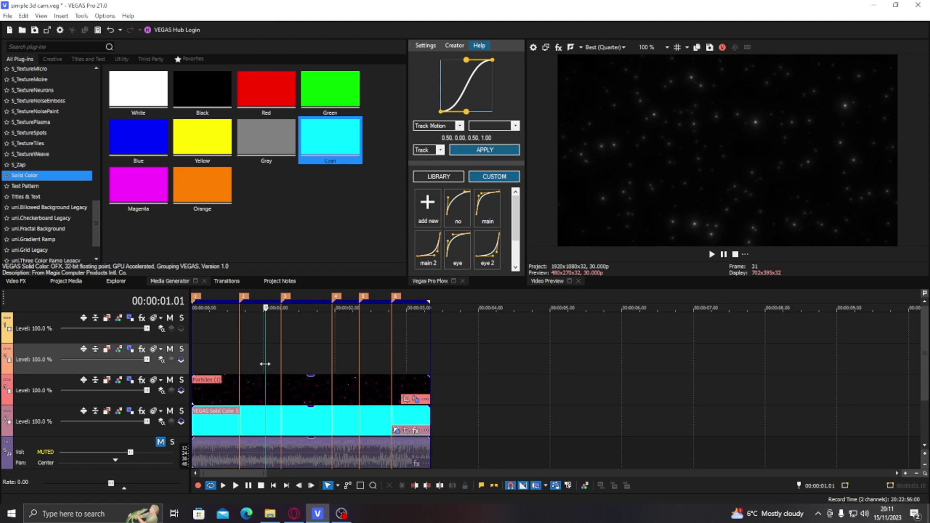
{"action": "left_click", "coordinate": [226, 361]}
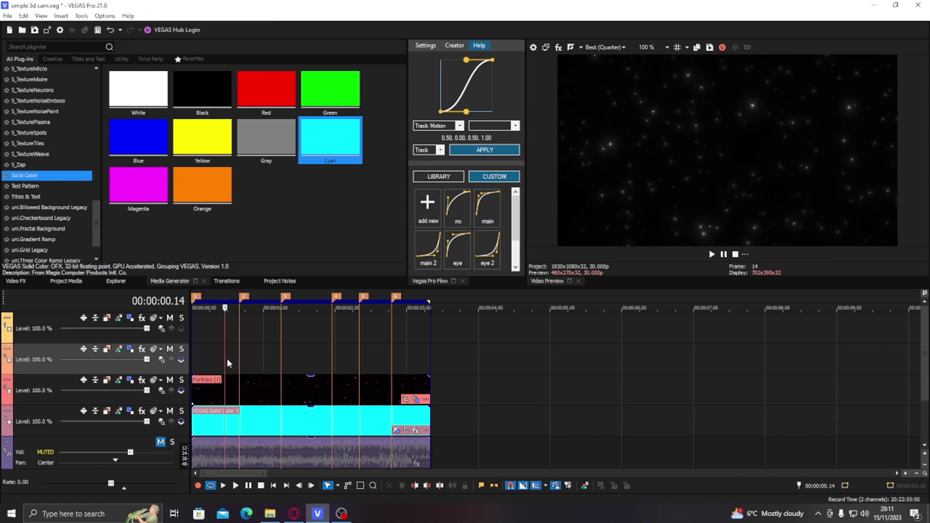
Insert five more empty video tracks at the top of the stack, making seven above the Particles clip
{"action": "key", "text": "ctrl+shift+q"}
{"action": "key", "text": "ctrl+shift+q"}
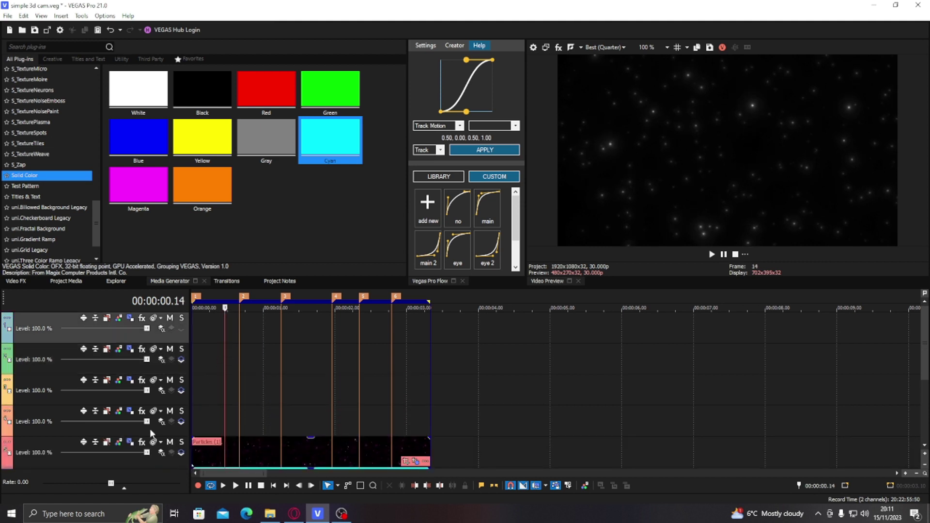
{"action": "key", "text": "ctrl+shift+q"}
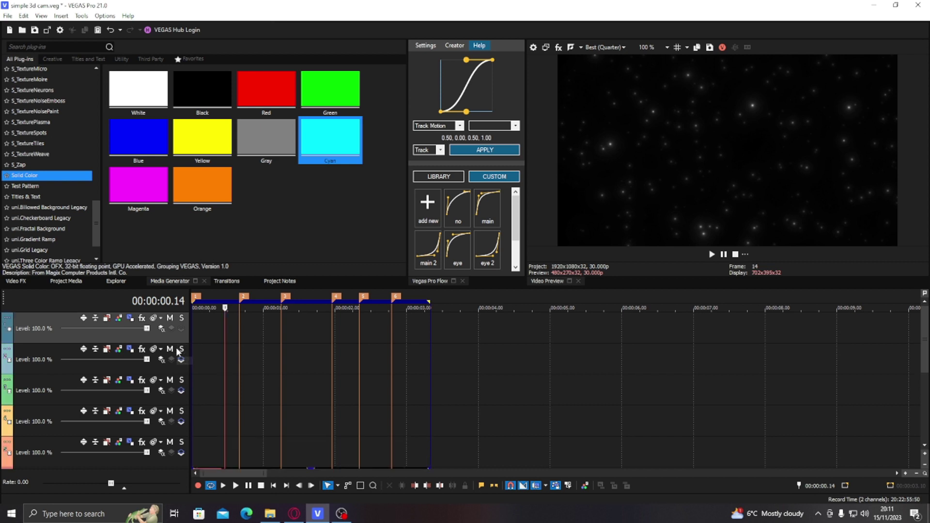
{"action": "key", "text": "ctrl+shift+q"}
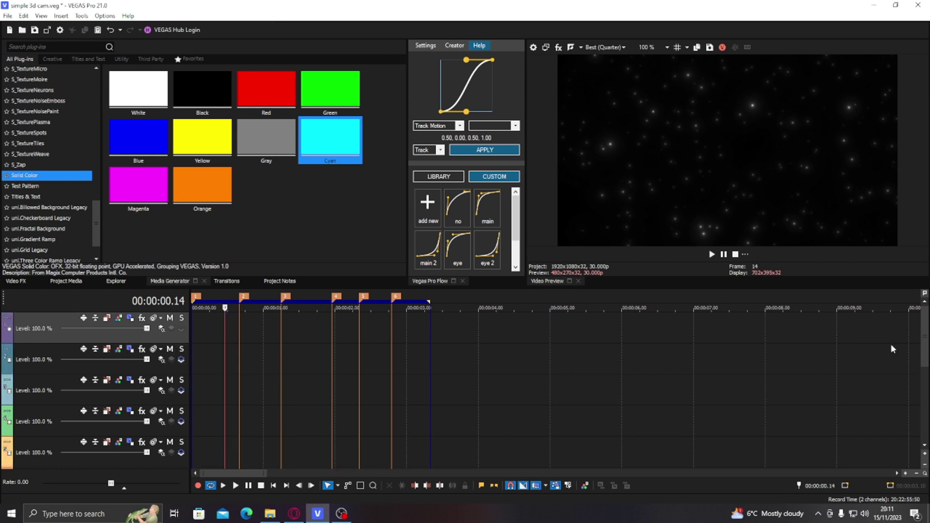
{"action": "scroll", "coordinate": [909, 402], "scroll_direction": "down", "scroll_amount": 4}
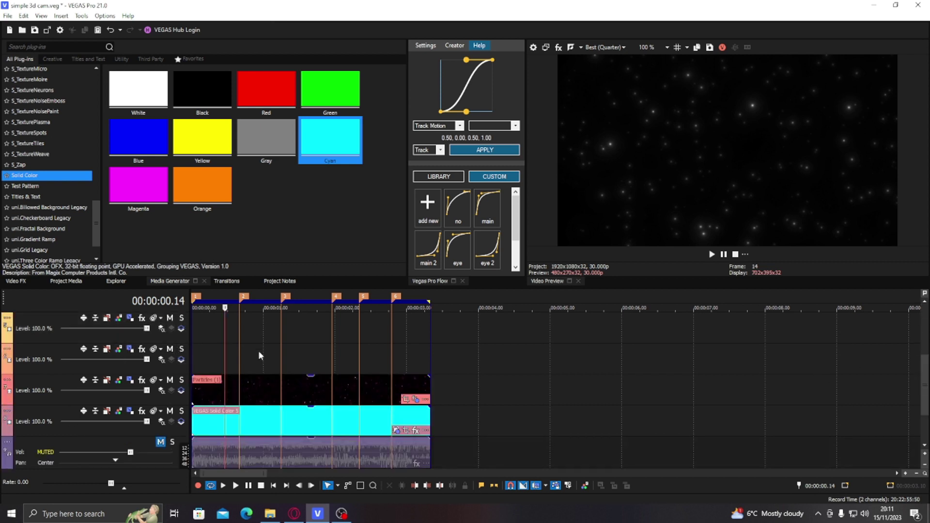
{"action": "scroll", "coordinate": [644, 328], "scroll_direction": "up", "scroll_amount": 4}
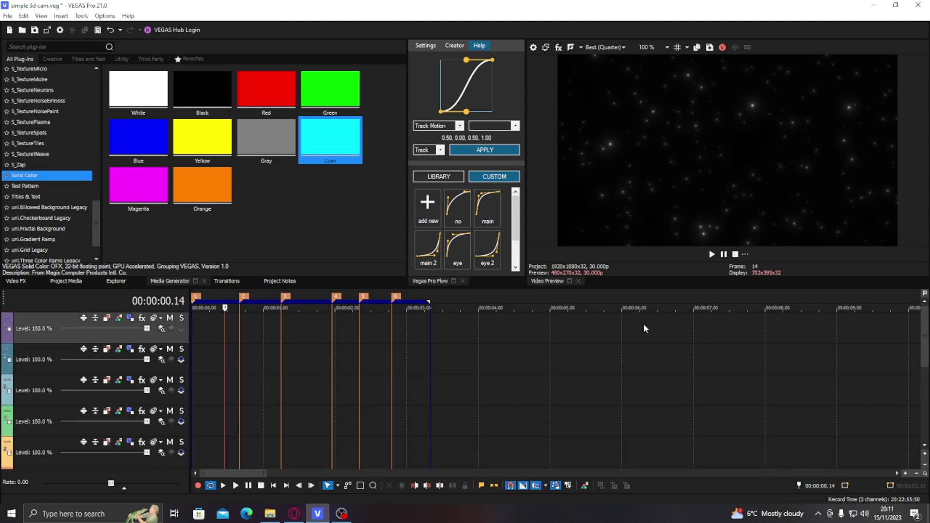
{"action": "scroll", "coordinate": [482, 334], "scroll_direction": "up", "scroll_amount": 1}
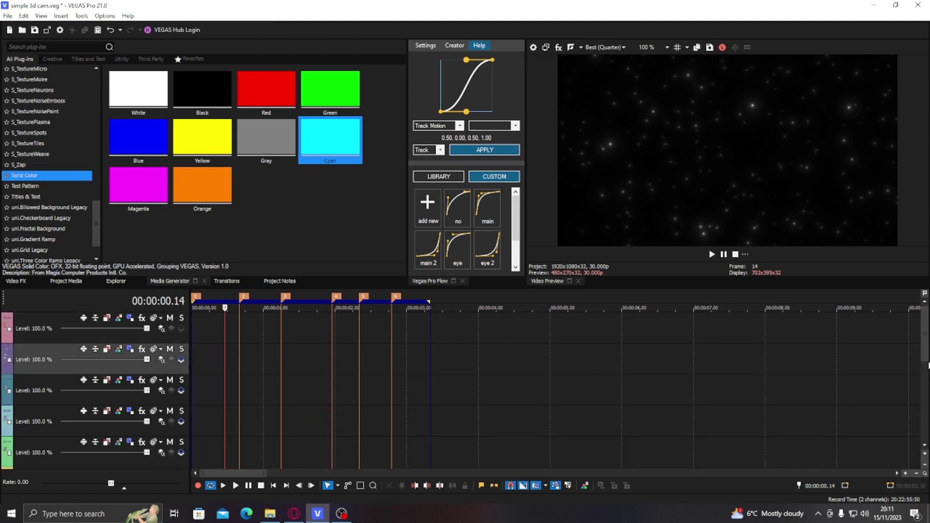
Select all video tracks down to the solid color track and nest them as compositing children of the top track
{"action": "scroll", "coordinate": [906, 423], "scroll_direction": "down", "scroll_amount": 3}
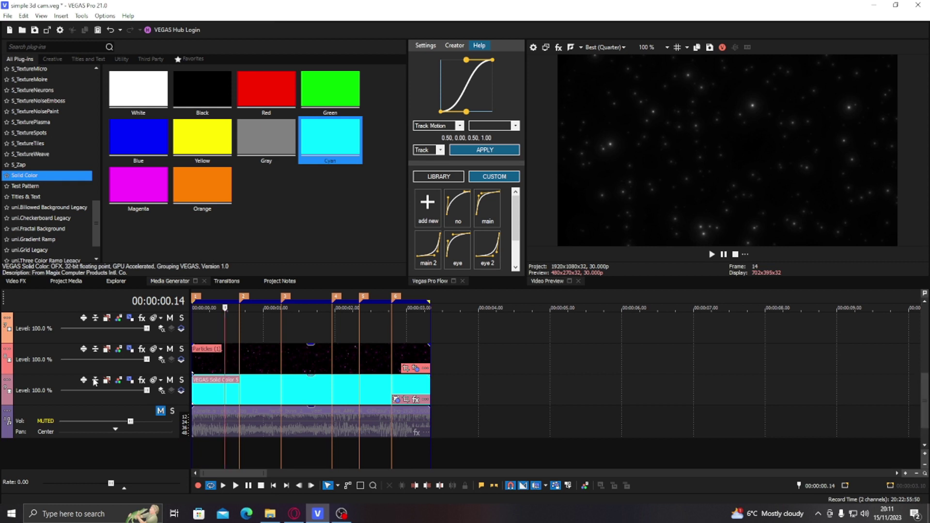
{"action": "left_click", "coordinate": [32, 379], "text": "shift"}
{"action": "left_click", "coordinate": [181, 391]}
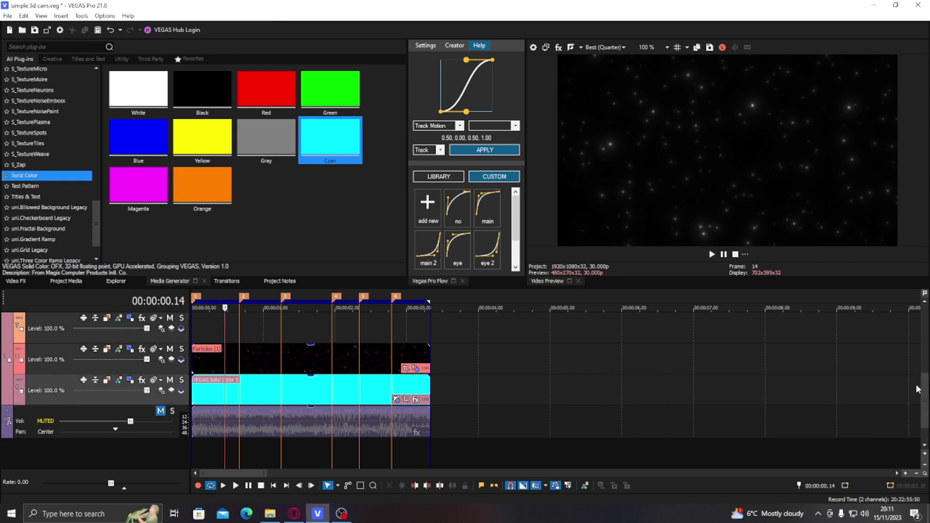
{"action": "left_click_drag", "start_coordinate": [923, 399], "coordinate": [923, 329]}
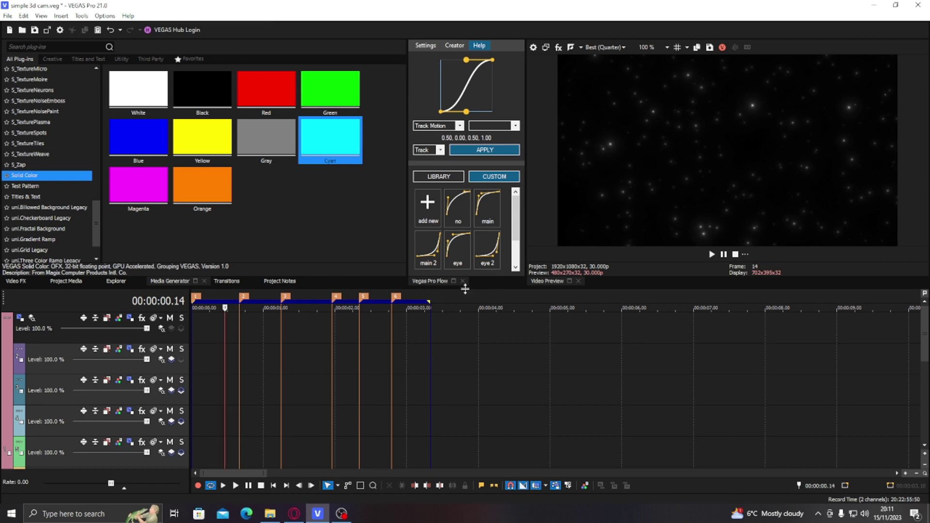
Enlarge the timeline area and inspect the nested track stack, briefly minimizing the track heights for an overview
{"action": "left_click_drag", "start_coordinate": [463, 290], "coordinate": [464, 212]}
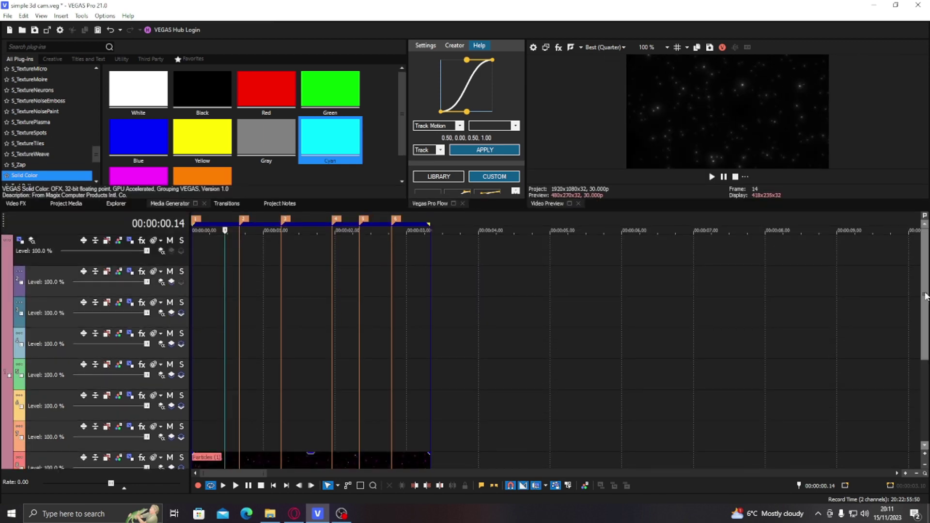
{"action": "mouse_move", "coordinate": [924, 298]}
{"action": "left_mouse_down"}
{"action": "mouse_move", "coordinate": [925, 341]}
{"action": "mouse_move", "coordinate": [923, 301]}
{"action": "mouse_move", "coordinate": [922, 314]}
{"action": "left_mouse_up"}
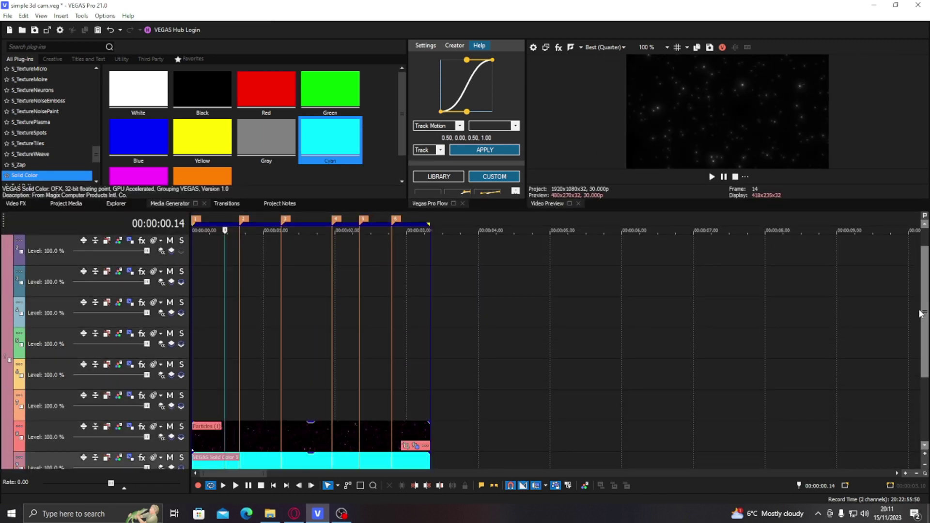
{"action": "double_click", "coordinate": [925, 309]}
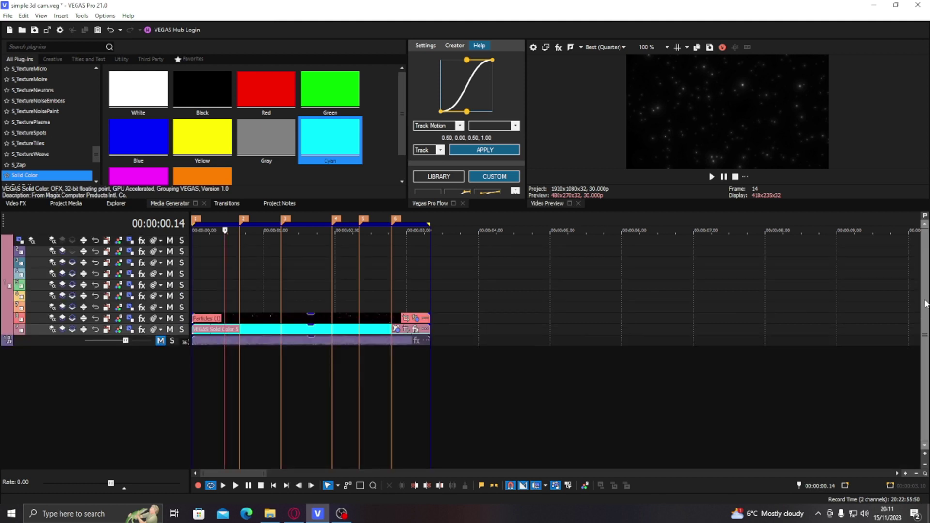
{"action": "key", "text": "grave"}
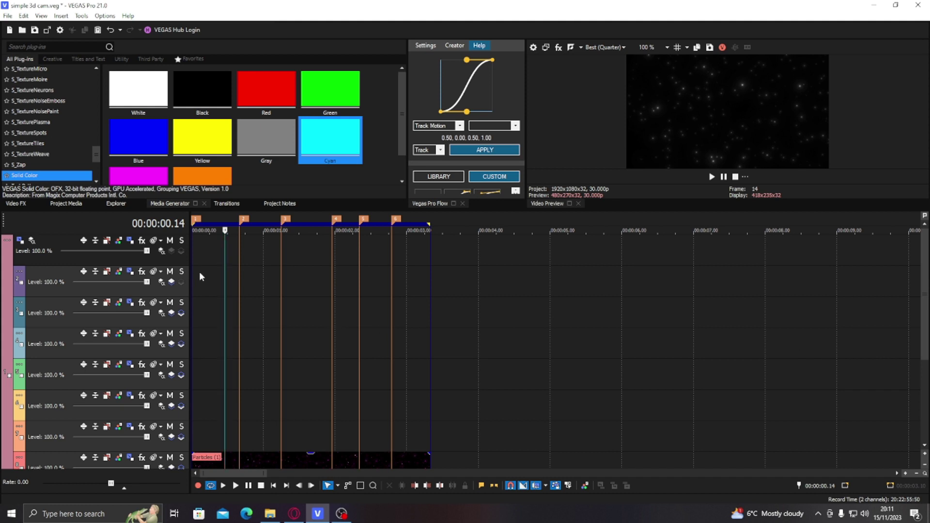
Insert another empty video track at the top and nest all video tracks below it as its compositing children
{"action": "left_click", "coordinate": [218, 254]}
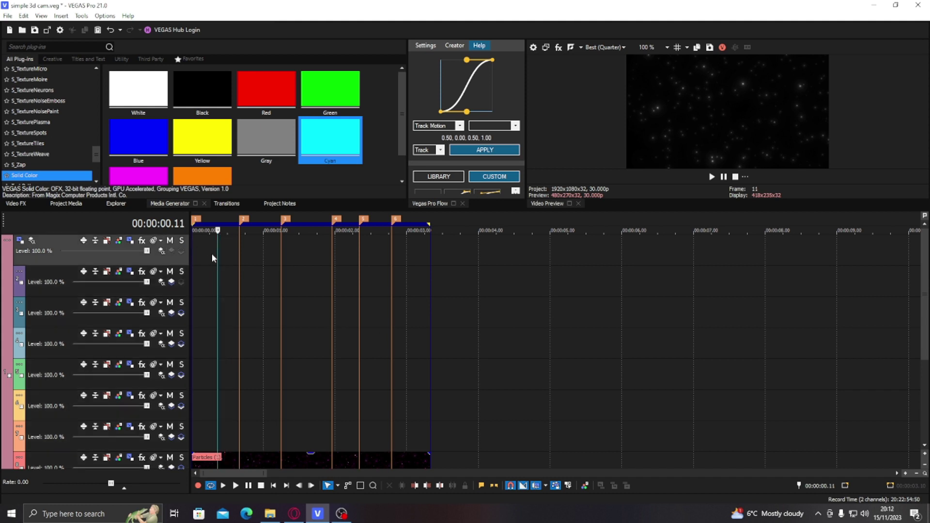
{"action": "left_click", "coordinate": [32, 271]}
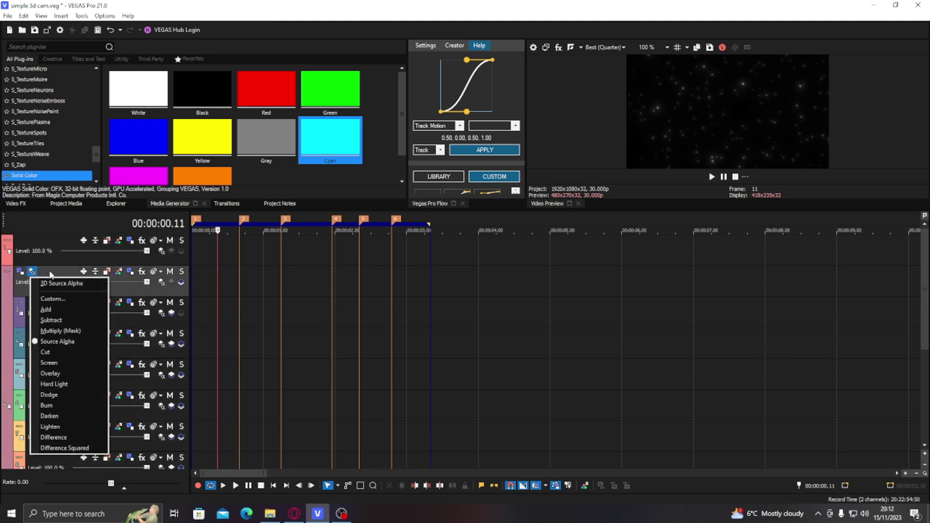
{"action": "left_click", "coordinate": [66, 274]}
{"action": "left_click_drag", "start_coordinate": [916, 314], "coordinate": [916, 354]}
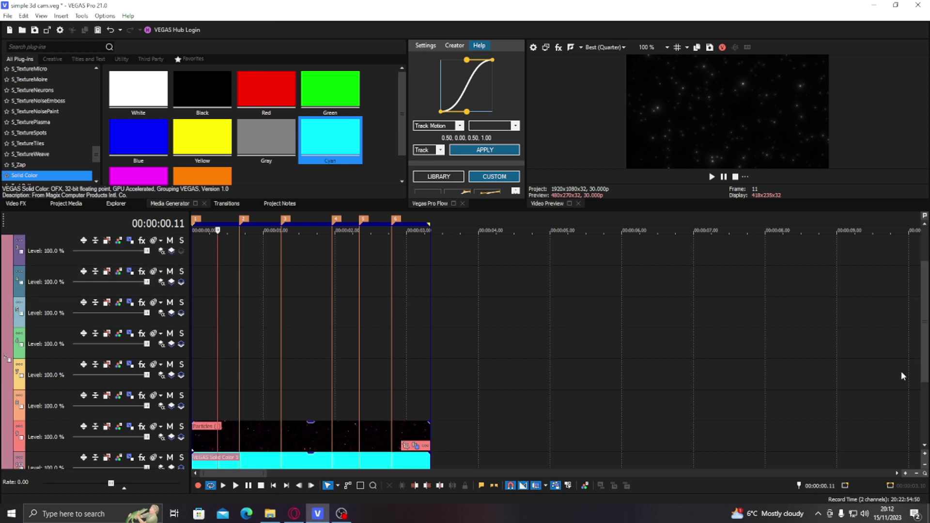
{"action": "left_click", "coordinate": [55, 459], "text": "shift"}
{"action": "left_click", "coordinate": [180, 468]}
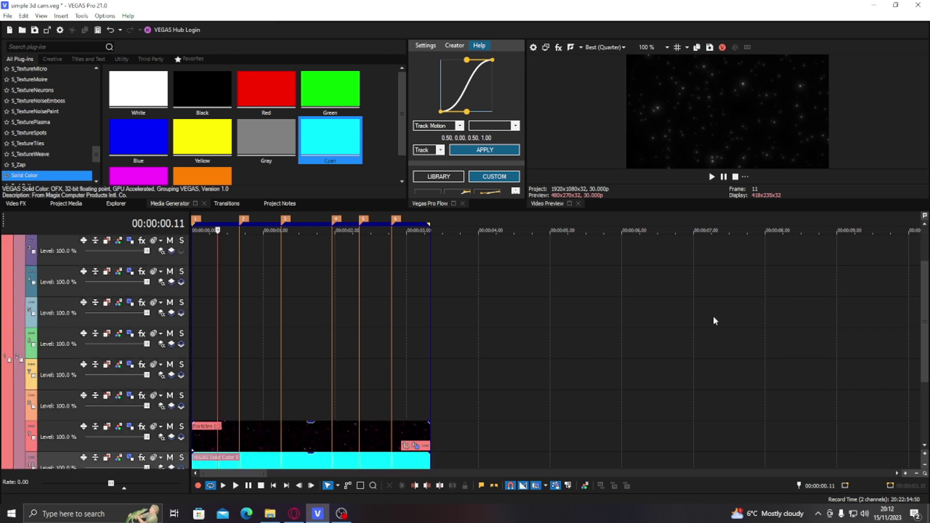
Set both the compositing mode and the parent compositing mode of the nested video tracks to 3D Source Alpha
{"action": "left_click", "coordinate": [925, 219]}
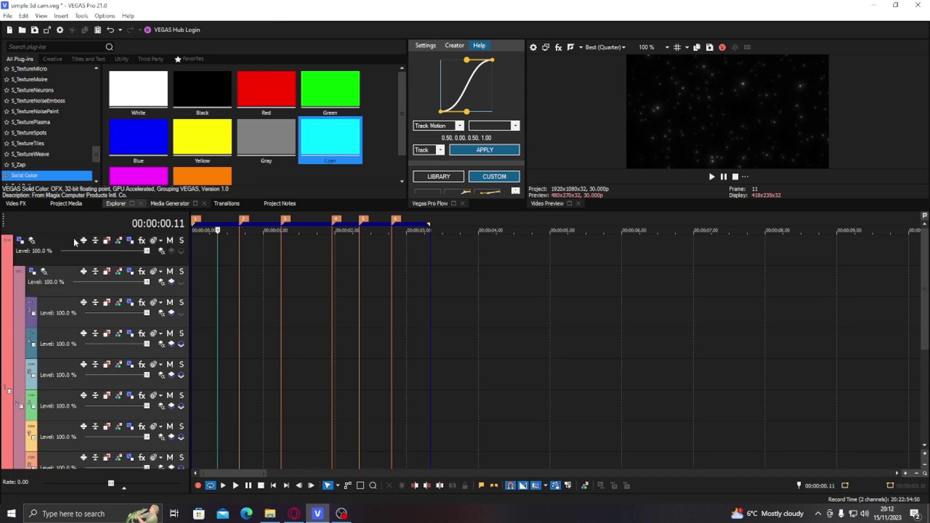
{"action": "left_click", "coordinate": [161, 251]}
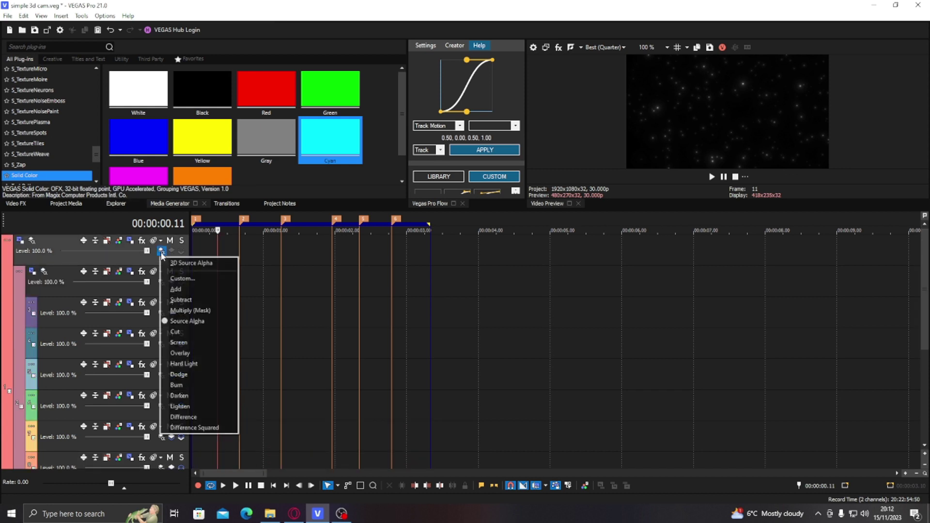
{"action": "left_click", "coordinate": [172, 266]}
{"action": "left_click", "coordinate": [32, 242]}
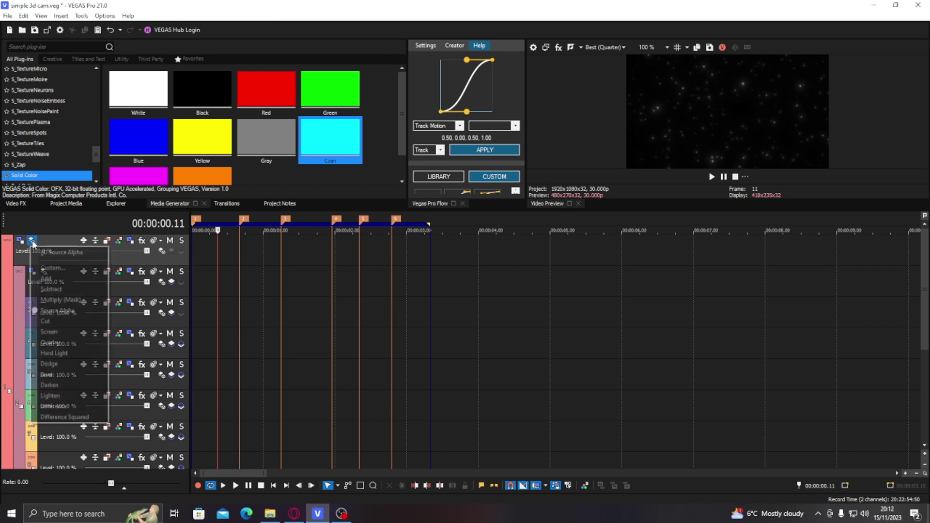
{"action": "left_click", "coordinate": [45, 253]}
{"action": "left_click", "coordinate": [229, 312]}
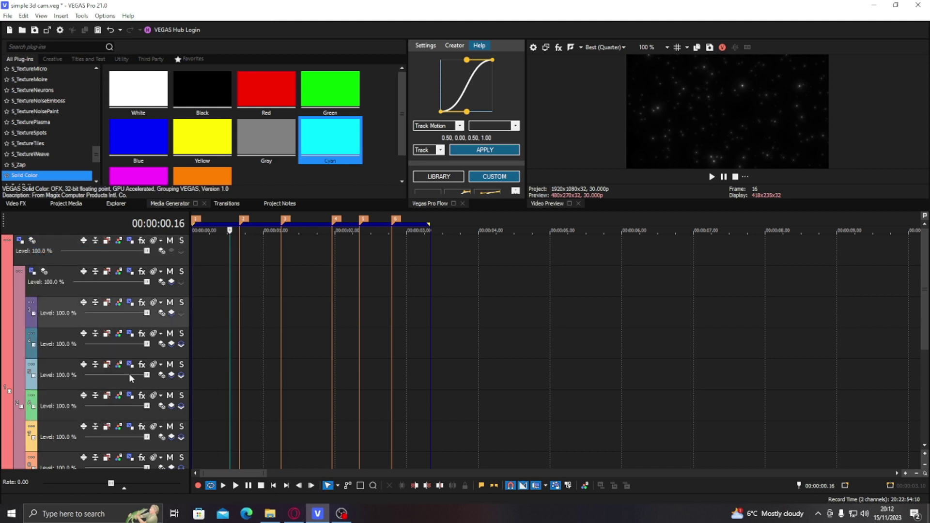
{"action": "left_click", "coordinate": [91, 381]}
{"action": "left_click_drag", "start_coordinate": [503, 210], "coordinate": [501, 297]}
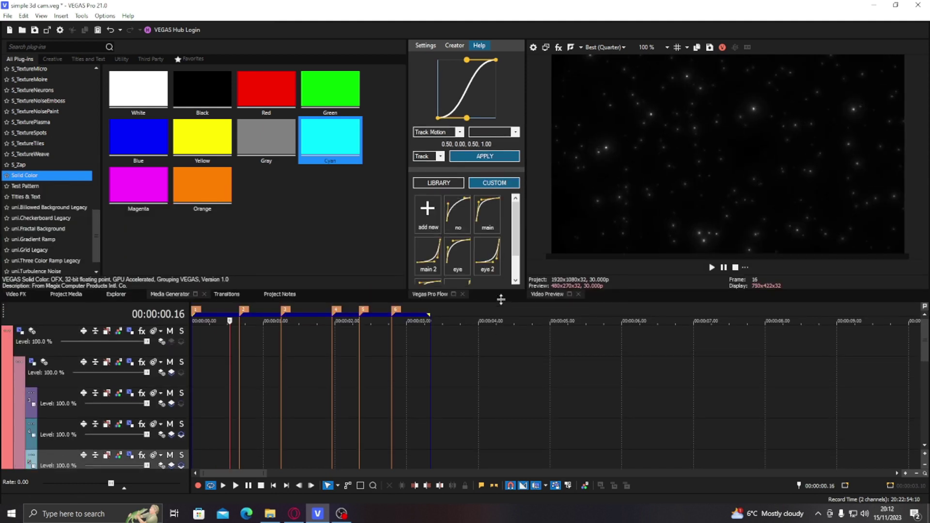
Search the video effects for "chrom" and try the Chroma Keyer's (Default)black preset on the Particles clip
{"action": "left_click_drag", "start_coordinate": [925, 351], "coordinate": [926, 407]}
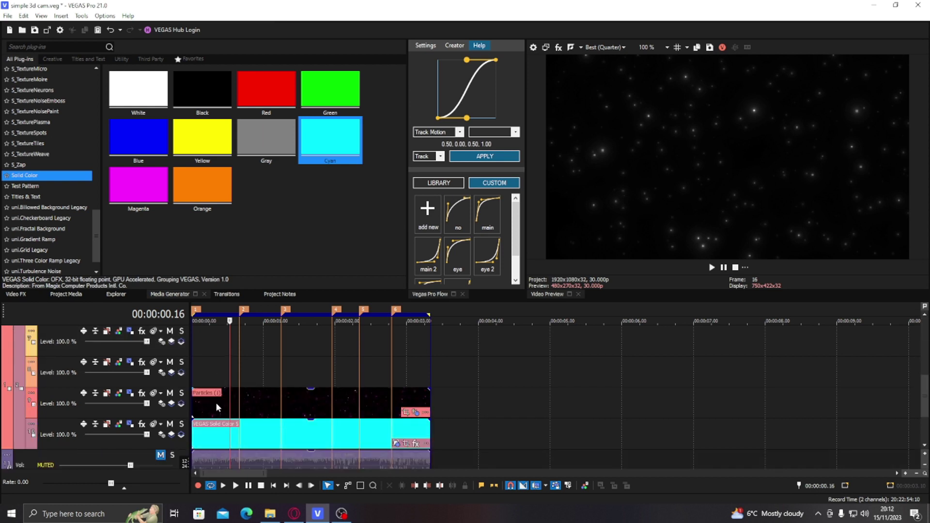
{"action": "left_click", "coordinate": [260, 402]}
{"action": "left_click", "coordinate": [15, 294]}
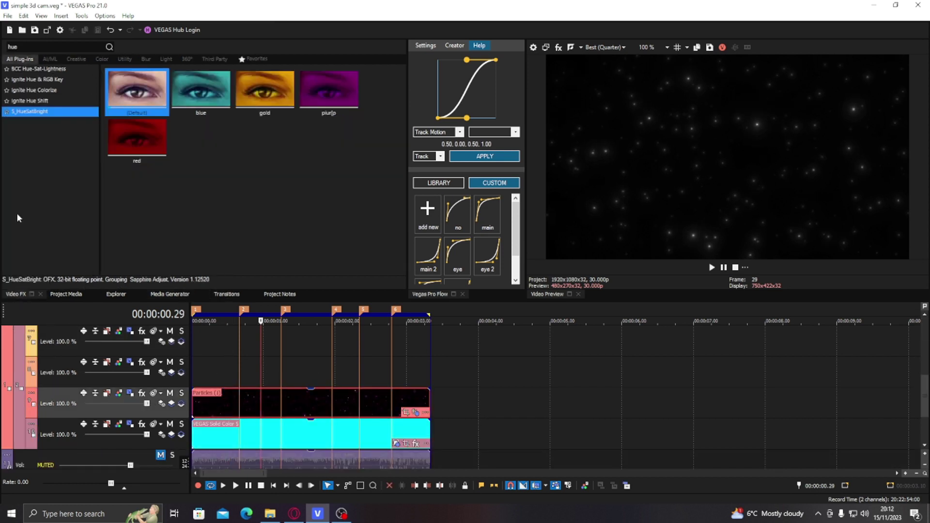
{"action": "type", "text": "chrom"}
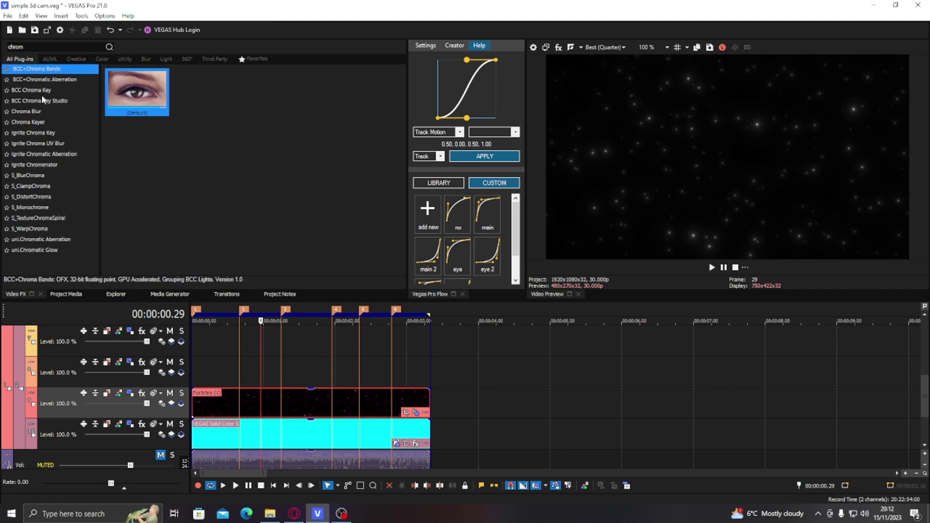
{"action": "left_click", "coordinate": [57, 121]}
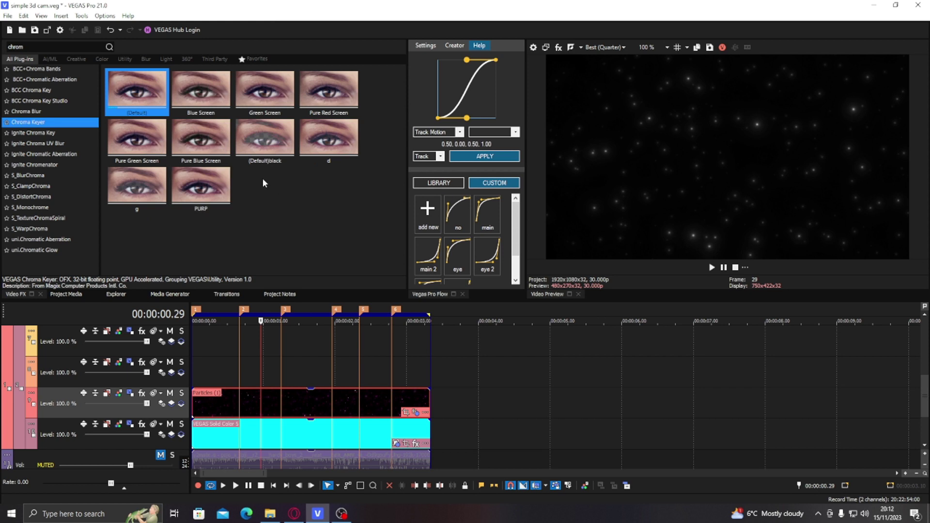
{"action": "left_click_drag", "start_coordinate": [265, 139], "coordinate": [273, 406]}
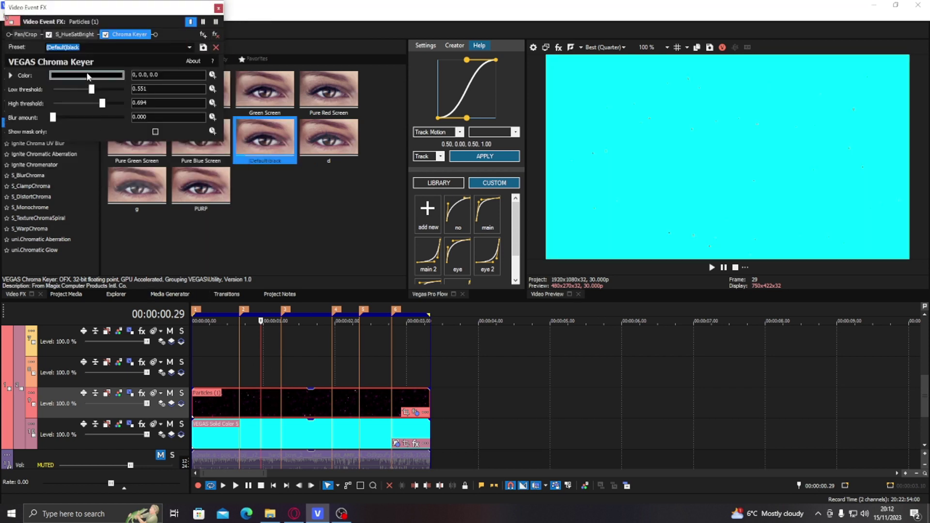
Try the Chroma Keyer with color 0, 0.0, 0.01, low threshold 0.000 and high threshold 0.925, and remove the effect from the Particles clip
{"action": "left_click", "coordinate": [87, 75]}
{"action": "left_click", "coordinate": [36, 189]}
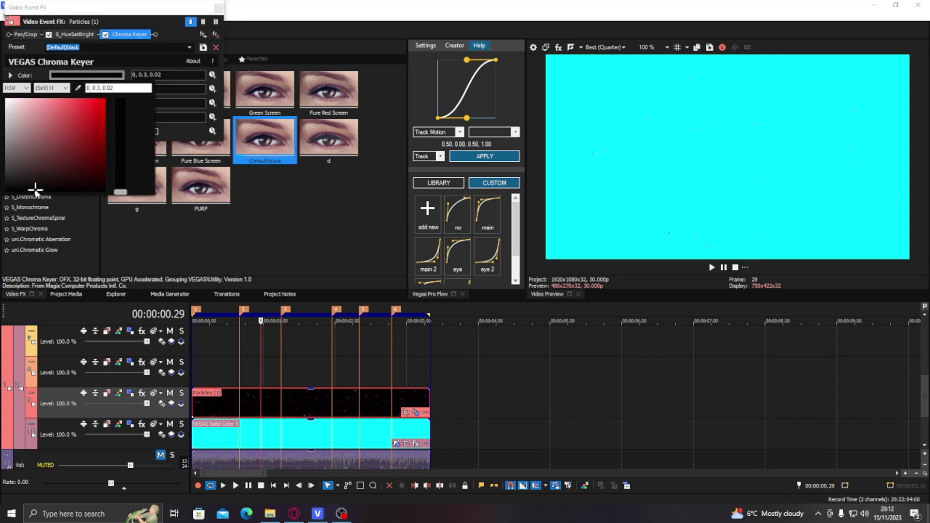
{"action": "left_click", "coordinate": [182, 102]}
{"action": "left_click_drag", "start_coordinate": [74, 89], "coordinate": [51, 90]}
{"action": "left_click_drag", "start_coordinate": [103, 107], "coordinate": [118, 109]}
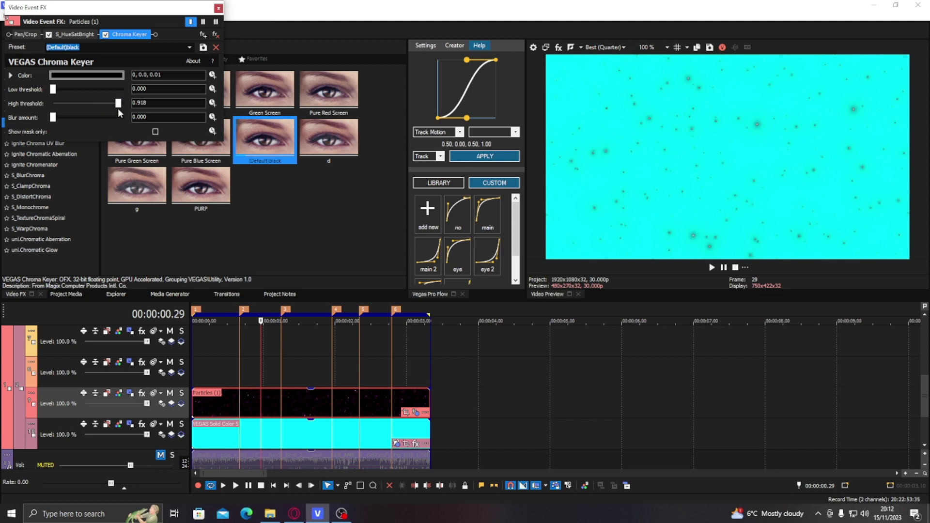
{"action": "left_click", "coordinate": [216, 34]}
{"action": "left_click", "coordinate": [218, 8]}
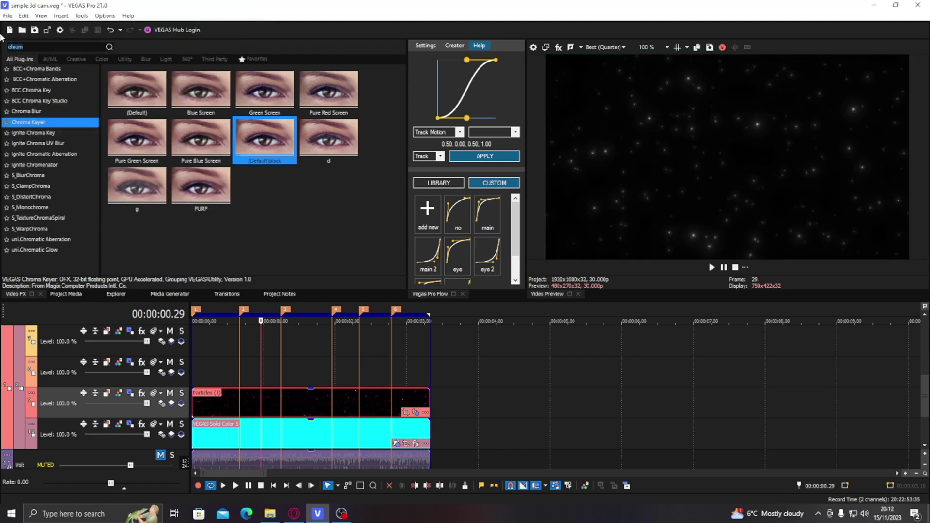
Apply the default luminance Mask Generator to the Particles clip and set its High in value to 0.245
{"action": "type", "text": "mas"}
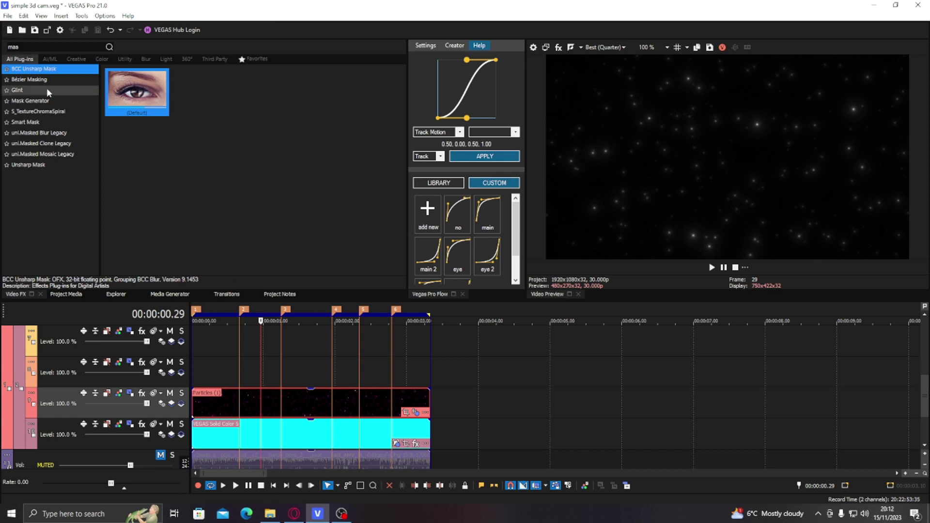
{"action": "left_click", "coordinate": [62, 100]}
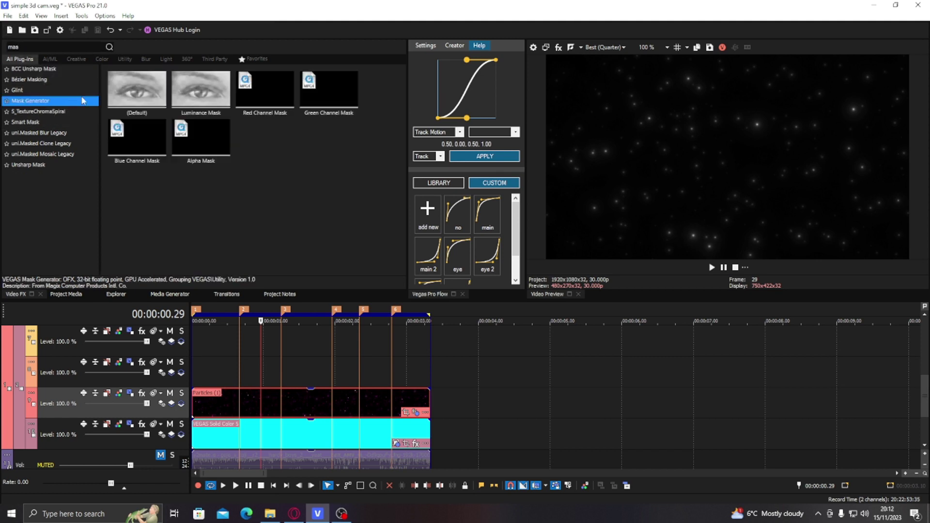
{"action": "double_click", "coordinate": [138, 99]}
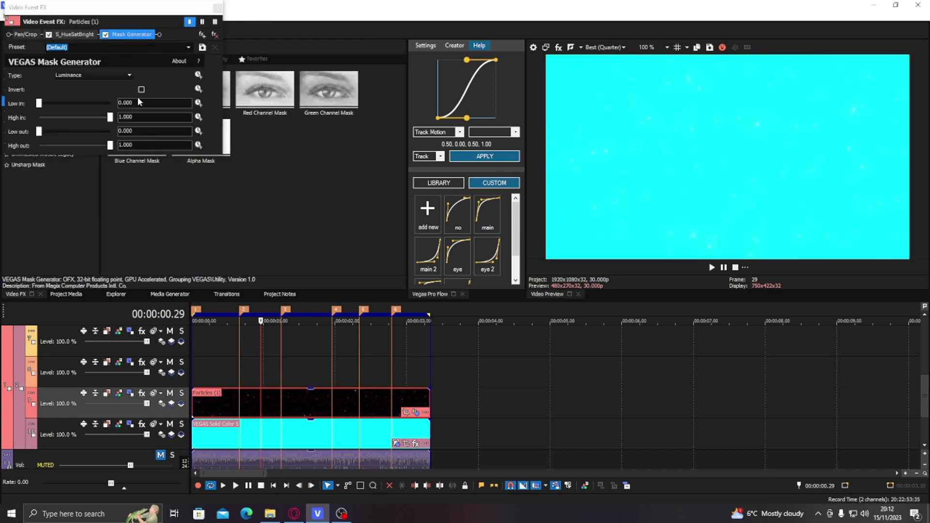
{"action": "left_click_drag", "start_coordinate": [110, 117], "coordinate": [56, 121]}
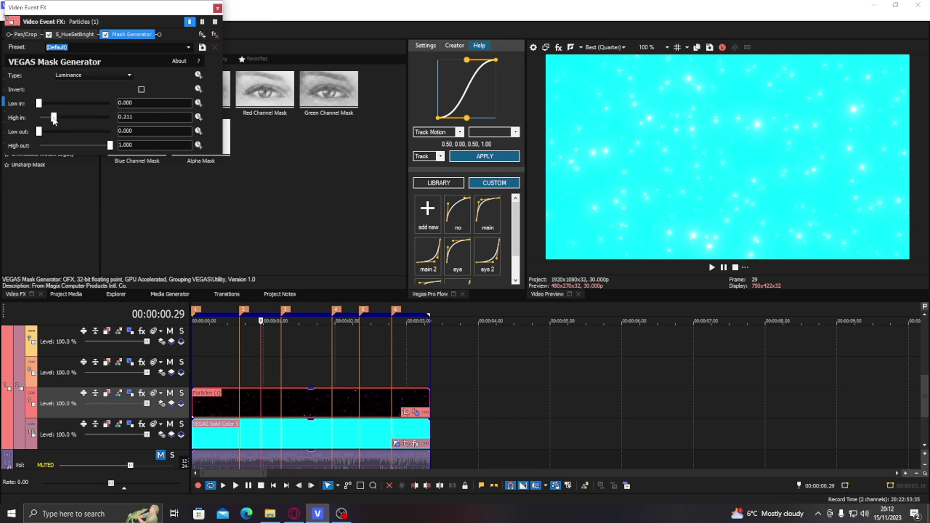
{"action": "left_click", "coordinate": [320, 448]}
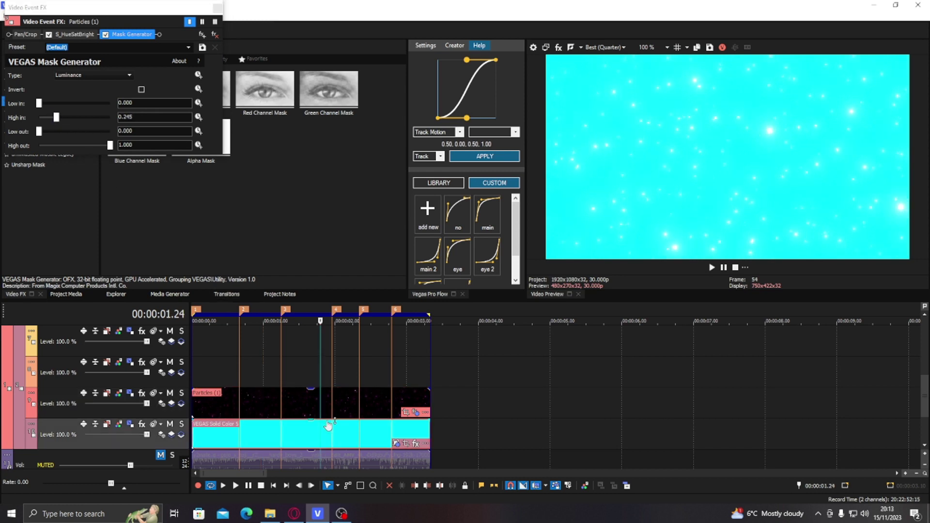
Lower the opacity of the cyan solid color clip to about 85% and close the Particles clip's effects window
{"action": "left_click_drag", "start_coordinate": [330, 429], "coordinate": [333, 427]}
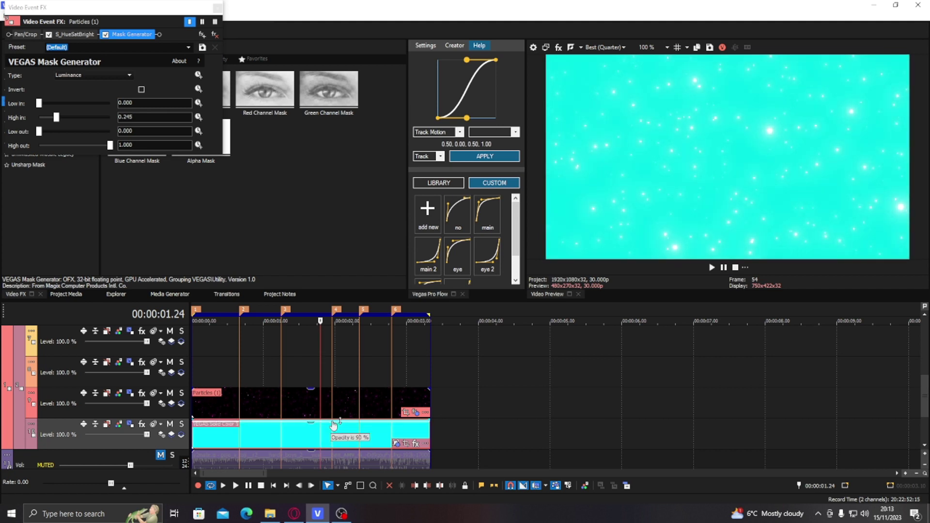
{"action": "left_click_drag", "start_coordinate": [334, 425], "coordinate": [334, 426]}
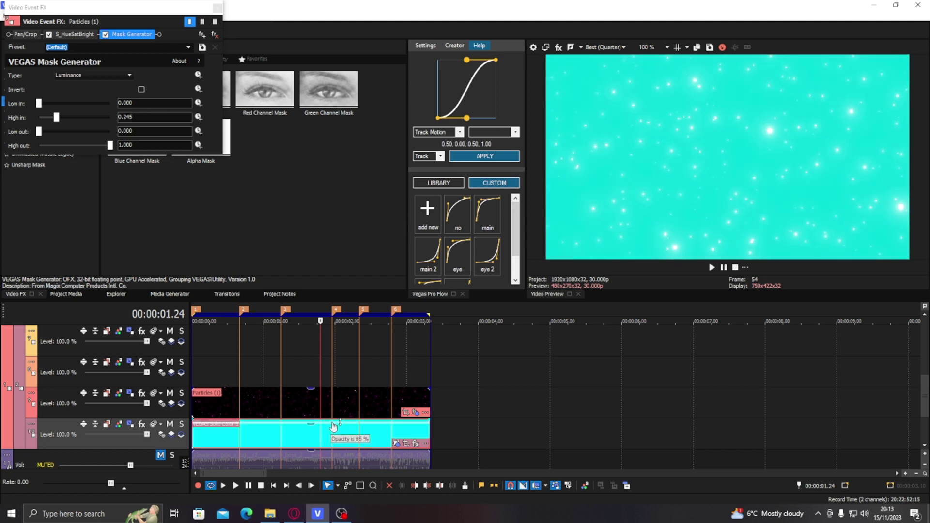
{"action": "left_click", "coordinate": [339, 436]}
{"action": "left_click", "coordinate": [360, 437]}
{"action": "left_click", "coordinate": [369, 435]}
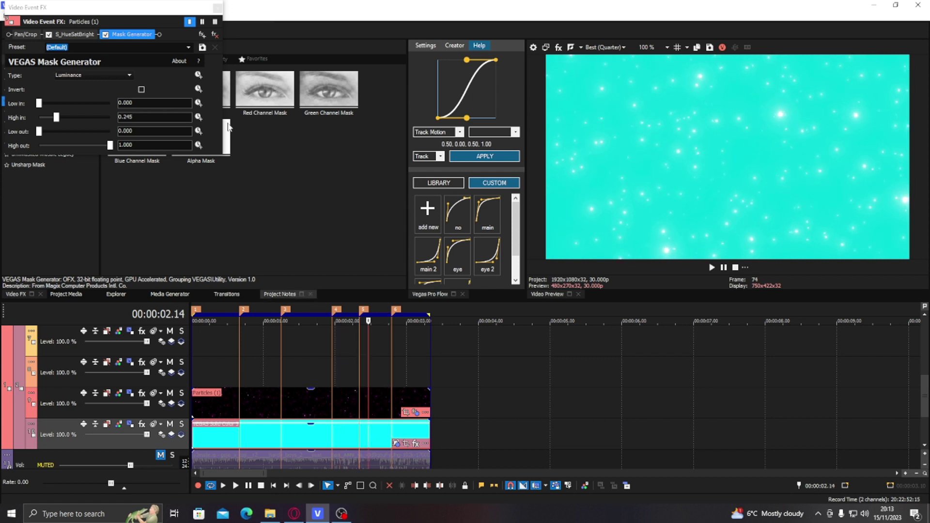
{"action": "left_click", "coordinate": [217, 8]}
{"action": "left_click", "coordinate": [605, 47]}
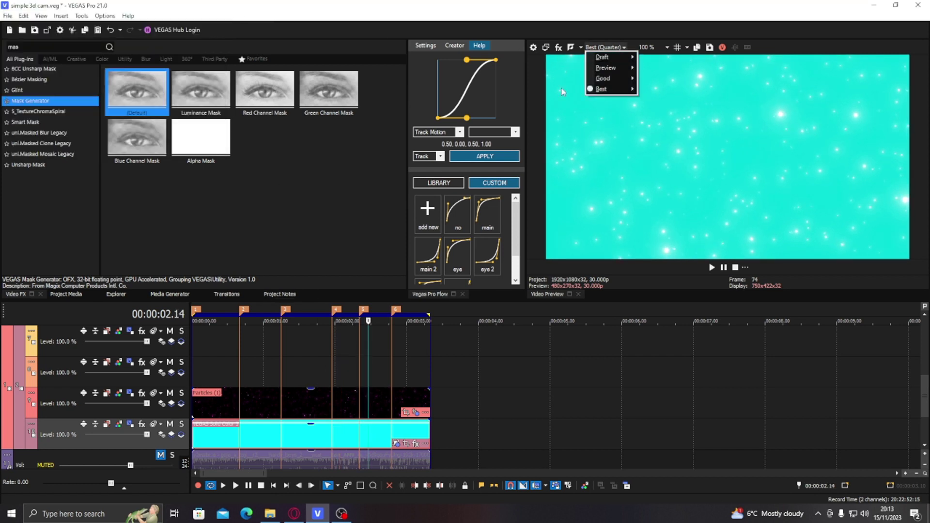
{"action": "key", "text": "Escape"}
Take the solid color track out of the nested parent group so it stands as an independent track
{"action": "left_click", "coordinate": [223, 370]}
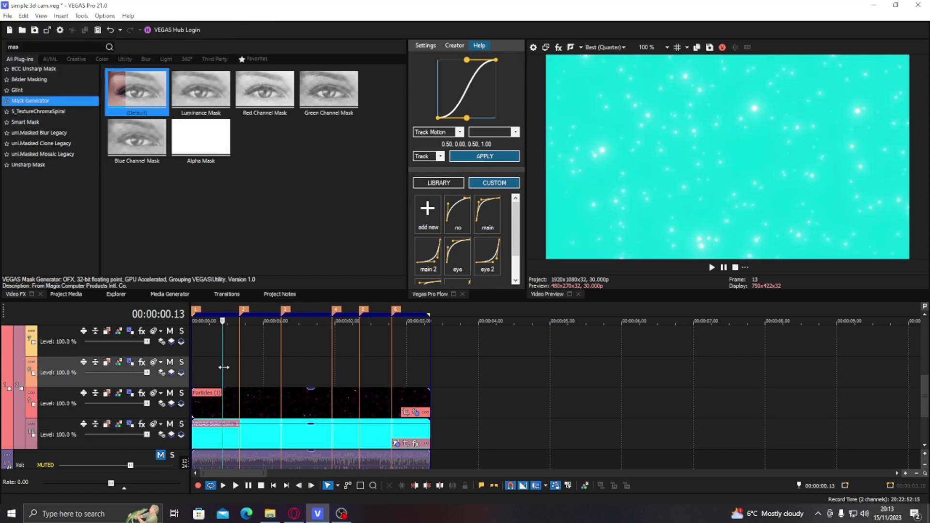
{"action": "right_click", "coordinate": [469, 443]}
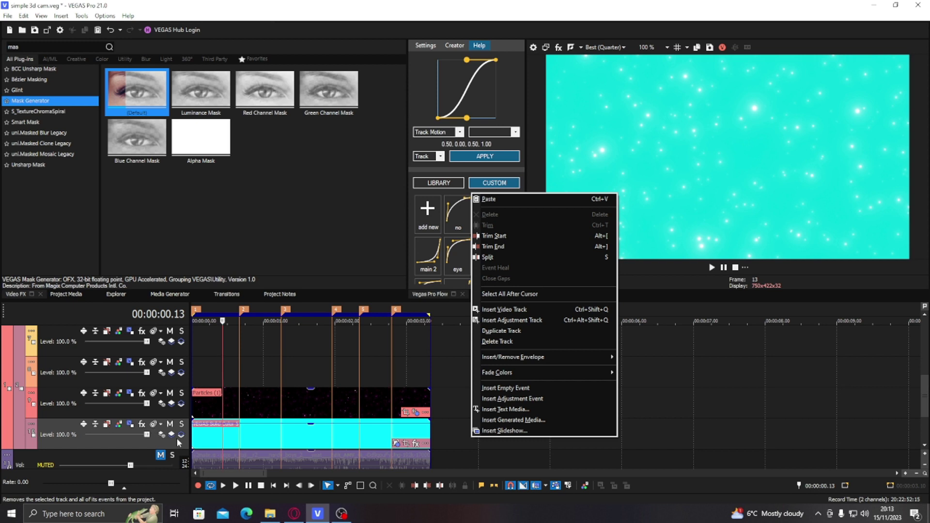
{"action": "left_click", "coordinate": [238, 447]}
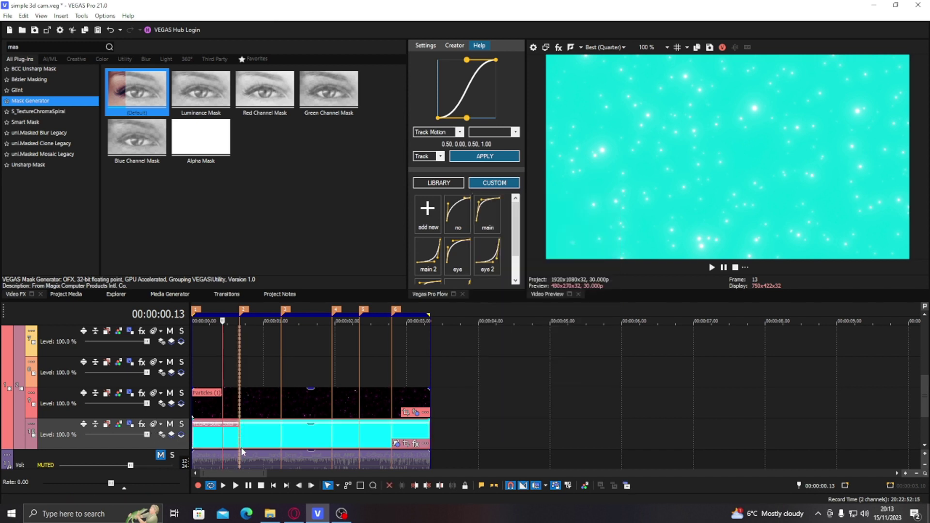
{"action": "left_click", "coordinate": [172, 436]}
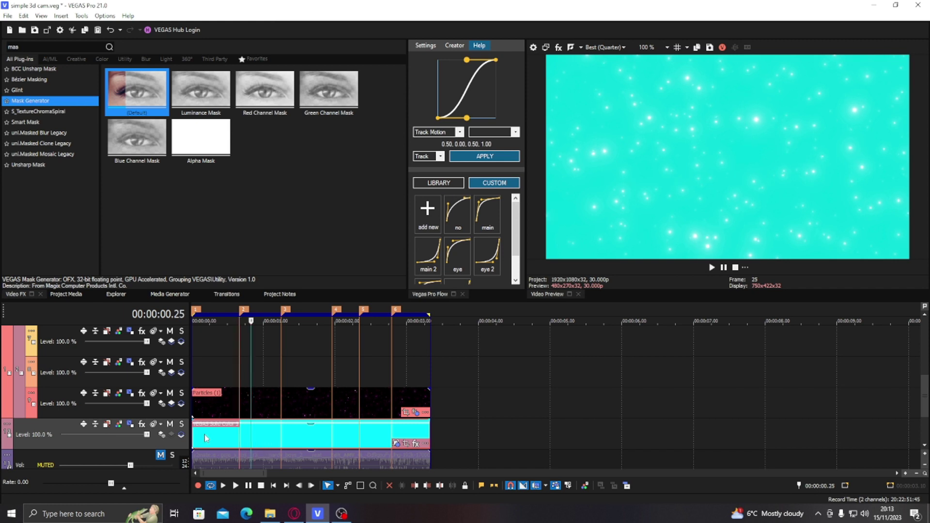
{"action": "left_click", "coordinate": [260, 437]}
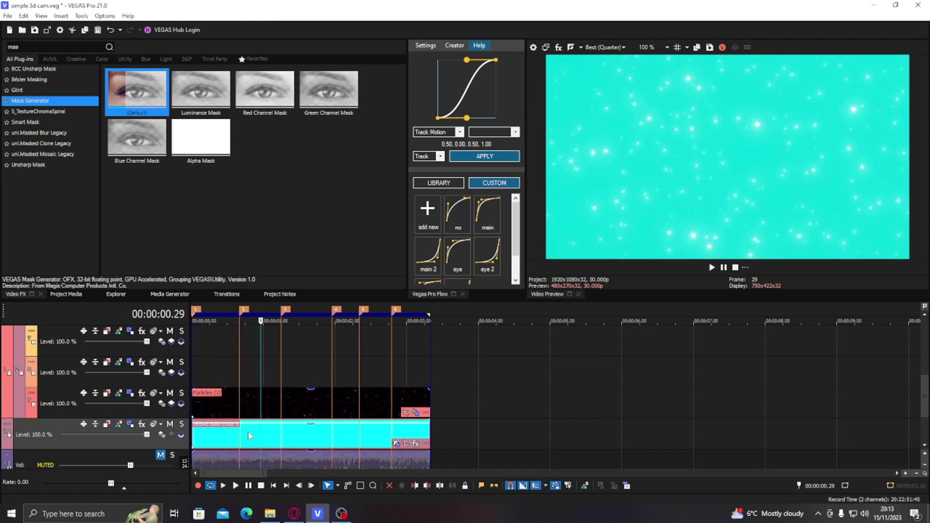
{"action": "left_click", "coordinate": [294, 400]}
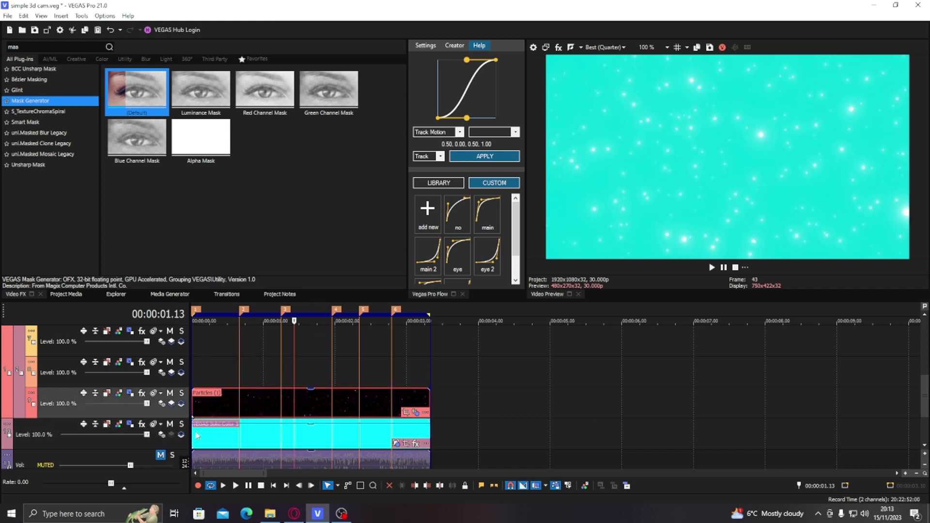
{"action": "left_click", "coordinate": [212, 436]}
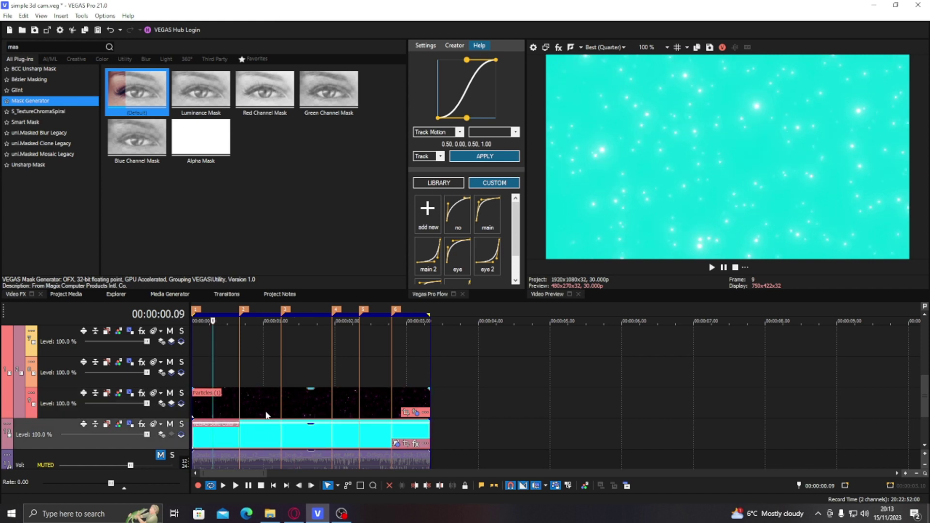
{"action": "left_click", "coordinate": [265, 414]}
Add a default Titles & Text clip to the empty track above Particles and trim its end to marker 2
{"action": "left_click", "coordinate": [221, 361]}
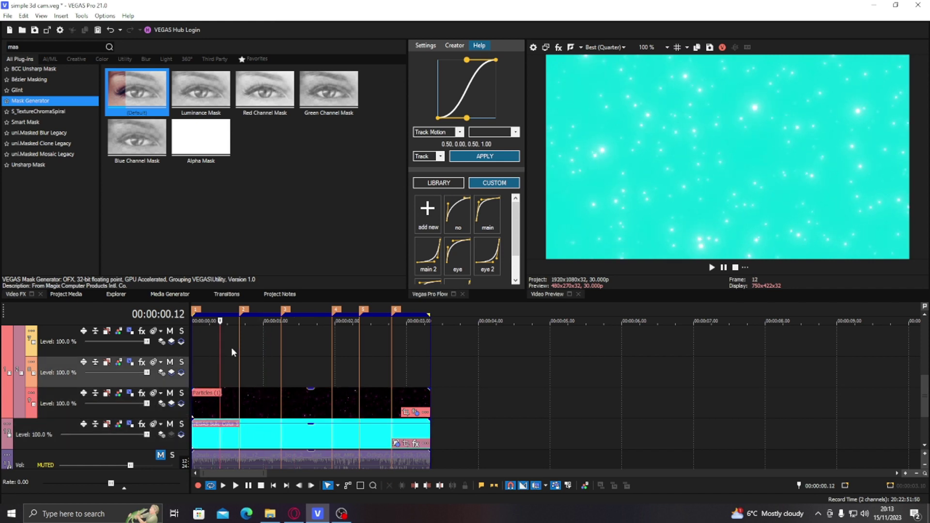
{"action": "left_click", "coordinate": [178, 296]}
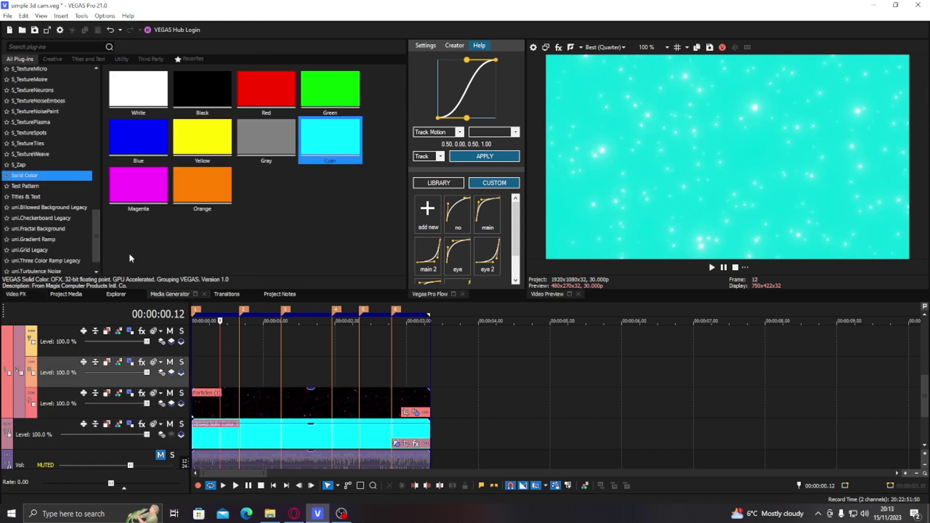
{"action": "left_click", "coordinate": [65, 198]}
{"action": "mouse_move", "coordinate": [95, 230]}
{"action": "left_mouse_down"}
{"action": "mouse_move", "coordinate": [95, 93]}
{"action": "mouse_move", "coordinate": [93, 224]}
{"action": "mouse_move", "coordinate": [89, 136]}
{"action": "mouse_move", "coordinate": [82, 157]}
{"action": "mouse_move", "coordinate": [82, 177]}
{"action": "mouse_move", "coordinate": [95, 88]}
{"action": "mouse_move", "coordinate": [108, 230]}
{"action": "left_mouse_up"}
{"action": "left_click_drag", "start_coordinate": [138, 86], "coordinate": [240, 379]}
{"action": "left_click", "coordinate": [240, 377]}
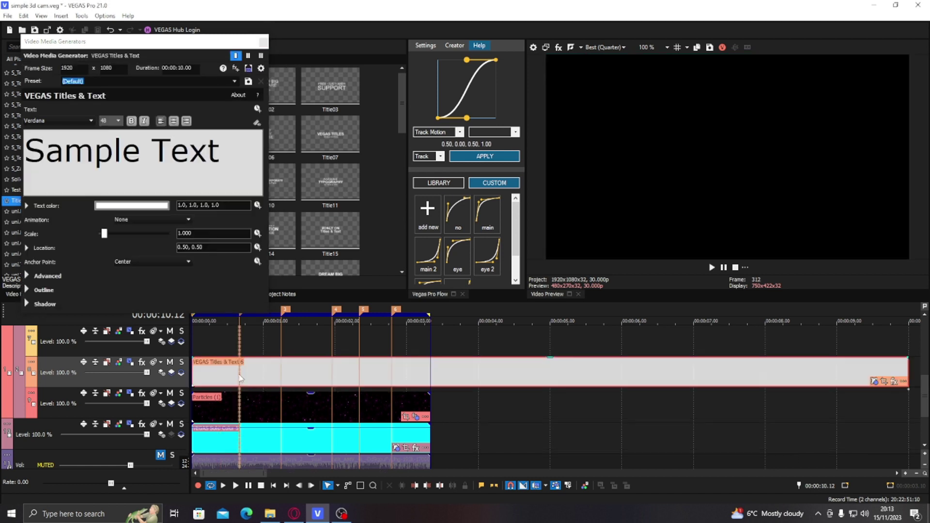
{"action": "left_click", "coordinate": [427, 486]}
{"action": "left_click", "coordinate": [217, 380]}
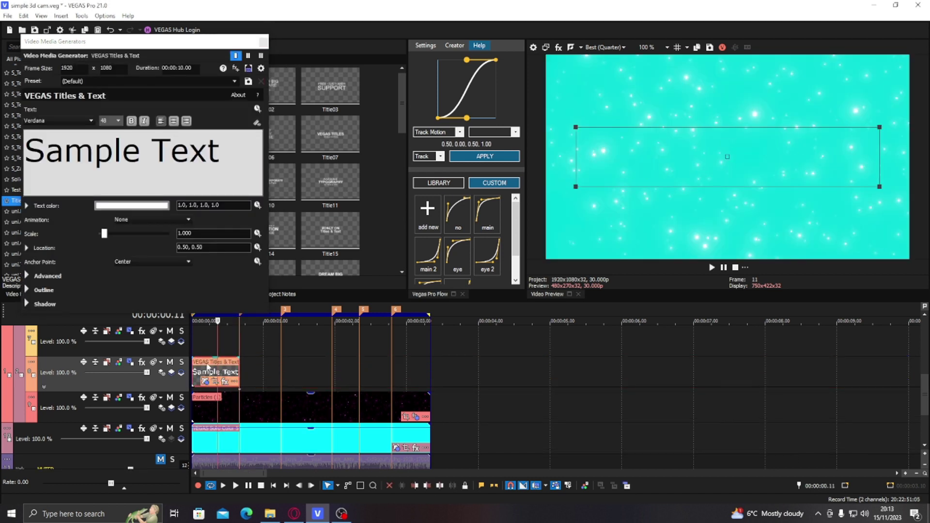
Change the title text to WELCOME in bold Impact
{"action": "triple_click", "coordinate": [185, 144]}
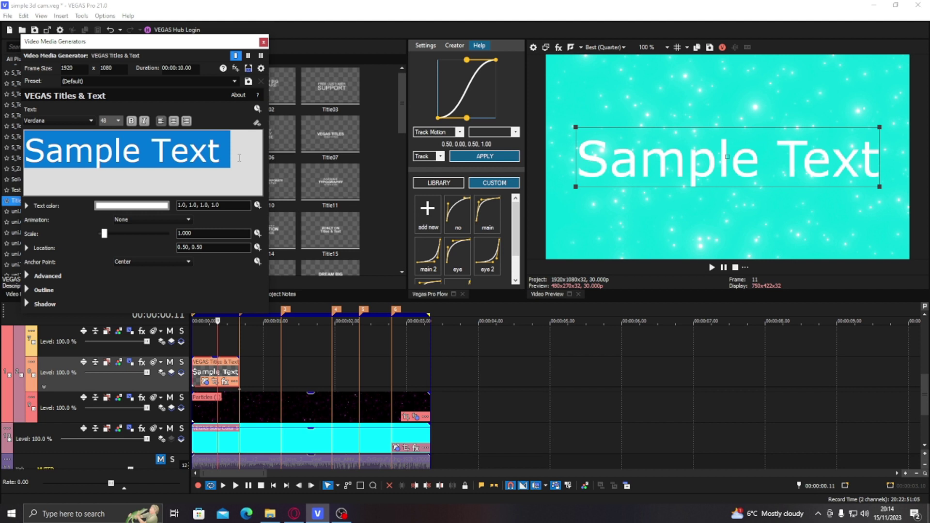
{"action": "type", "text": "WELCOME"}
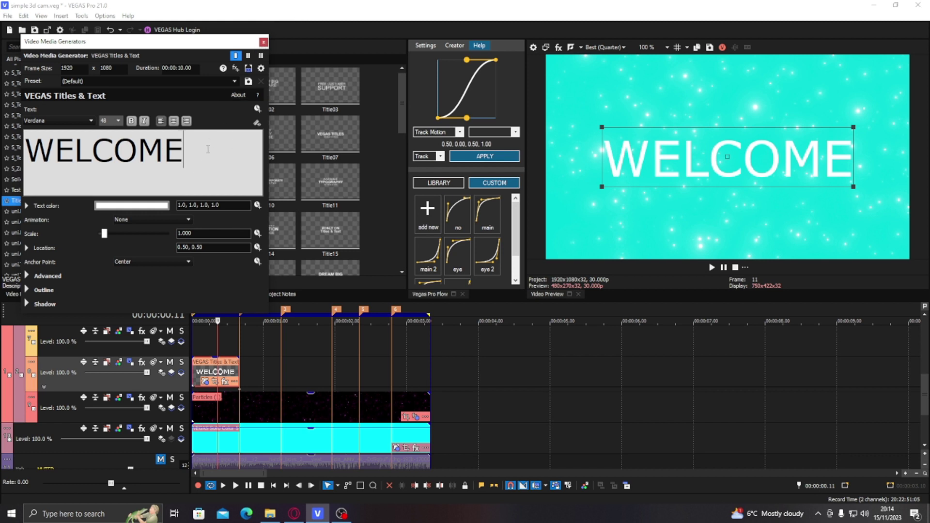
{"action": "left_click_drag", "start_coordinate": [207, 149], "coordinate": [7, 142]}
{"action": "left_click", "coordinate": [131, 121]}
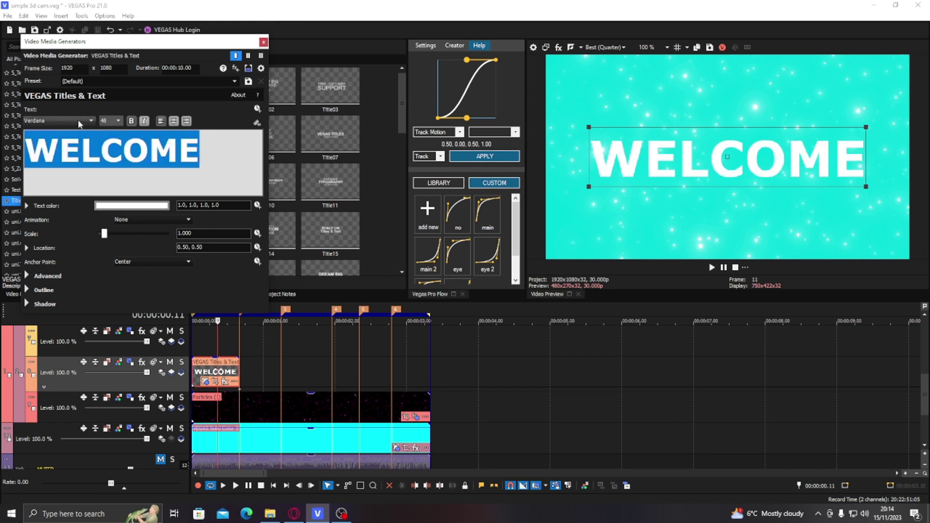
{"action": "left_click", "coordinate": [91, 120]}
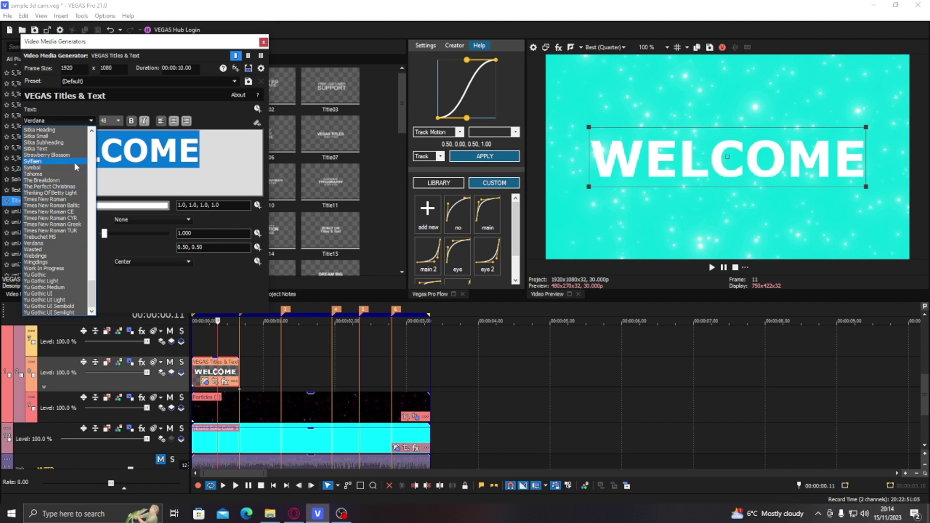
{"action": "key", "text": "i"}
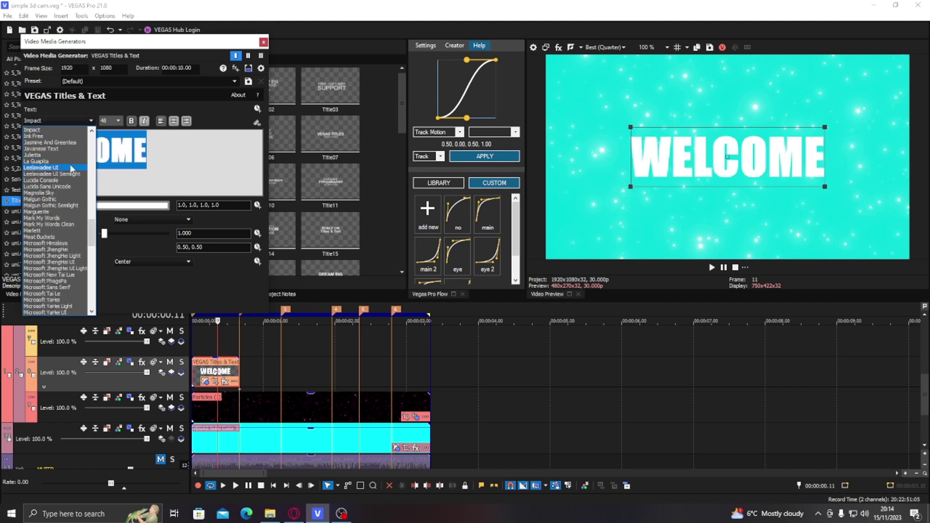
{"action": "left_click", "coordinate": [78, 131]}
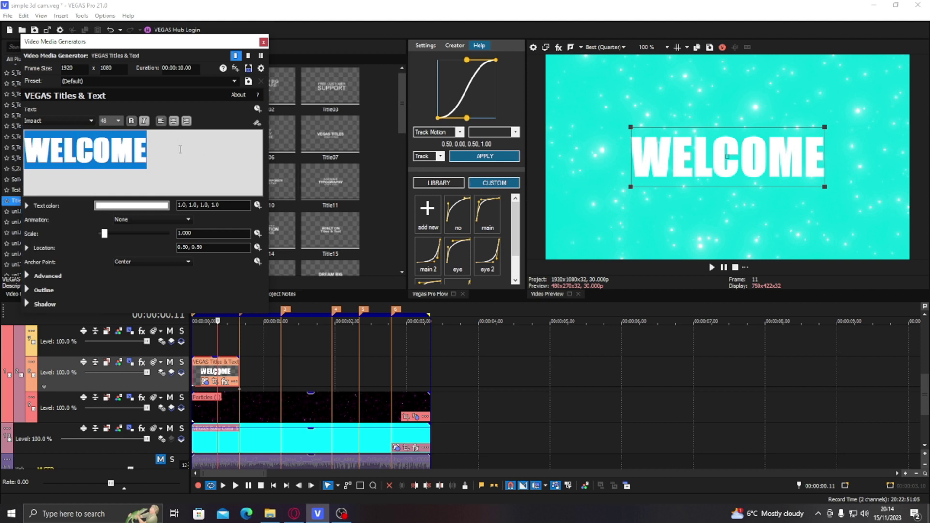
{"action": "left_click", "coordinate": [264, 42]}
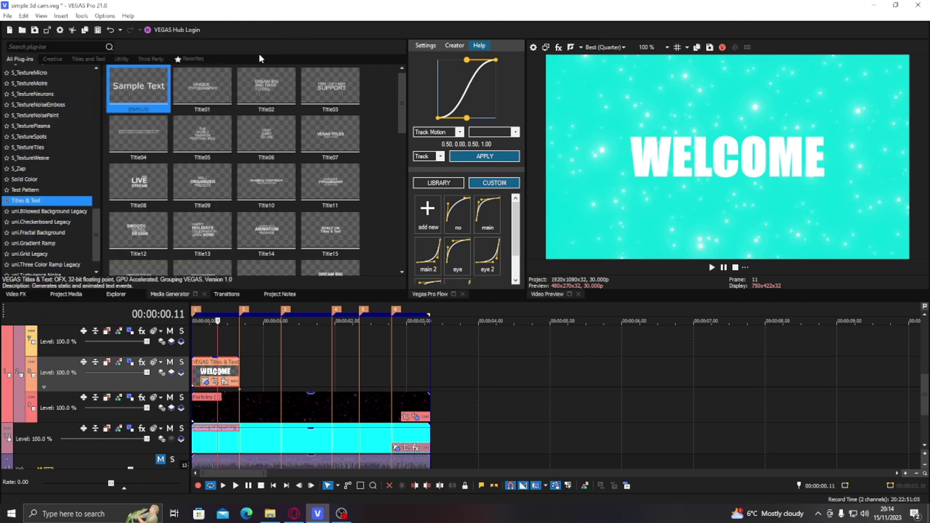
Apply the S_DropShadow preset "hojh" to the WELCOME clip with shadow blur 0.010 and Shift X -0.003
{"action": "left_click", "coordinate": [15, 295]}
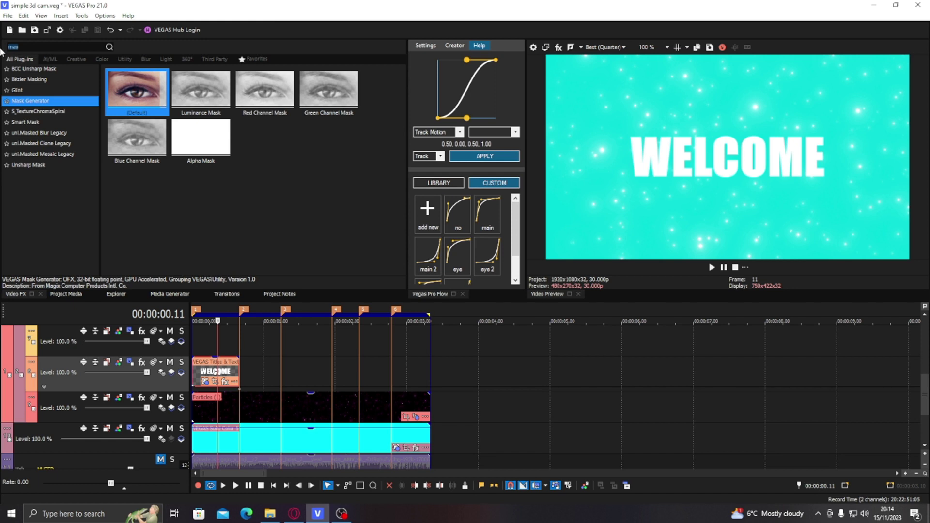
{"action": "type", "text": "DROPS"}
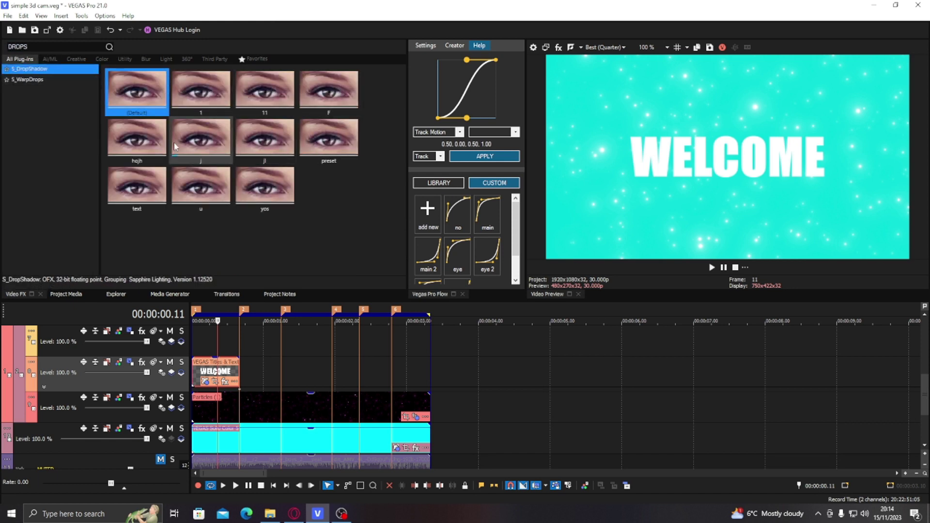
{"action": "left_click_drag", "start_coordinate": [136, 145], "coordinate": [209, 371]}
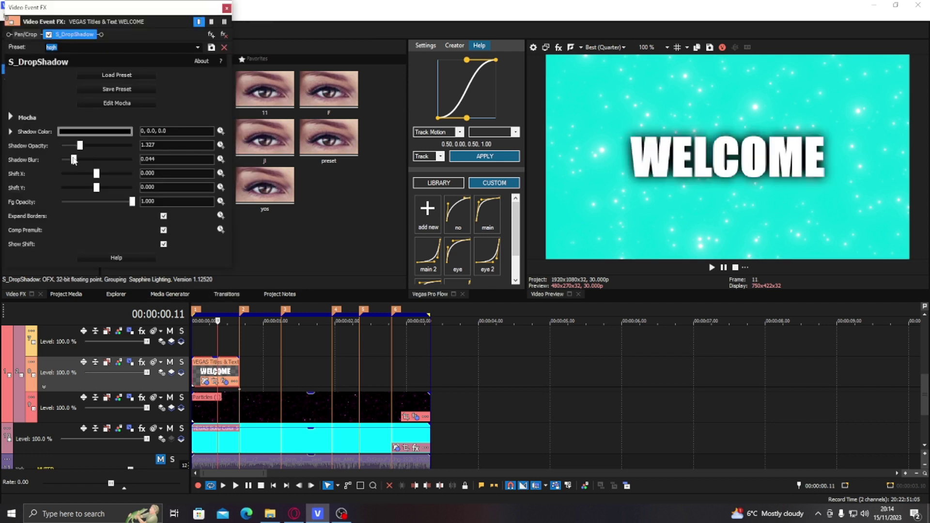
{"action": "left_click_drag", "start_coordinate": [75, 161], "coordinate": [66, 160]}
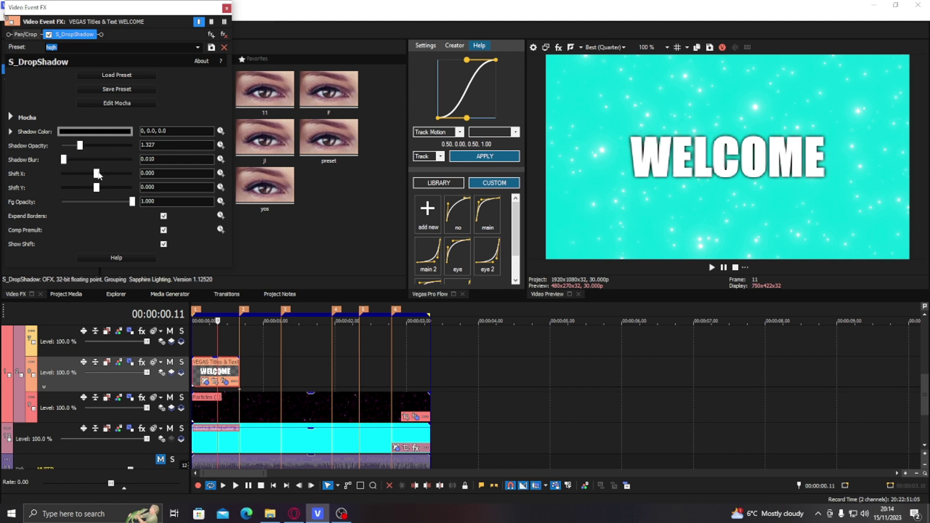
{"action": "left_click_drag", "start_coordinate": [99, 175], "coordinate": [98, 175]}
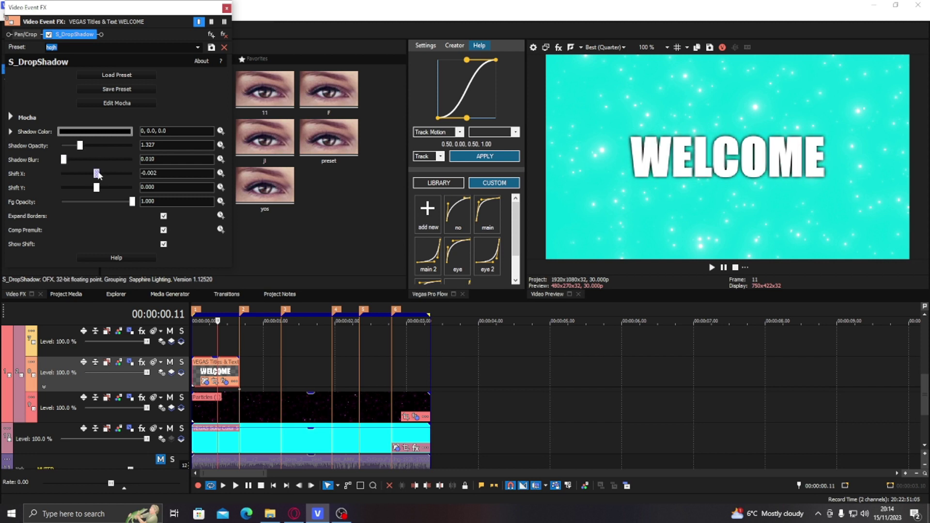
{"action": "left_click", "coordinate": [225, 9]}
Set the video preview quality to Best (Half)
{"action": "left_click", "coordinate": [606, 47]}
{"action": "mouse_move", "coordinate": [625, 93]}
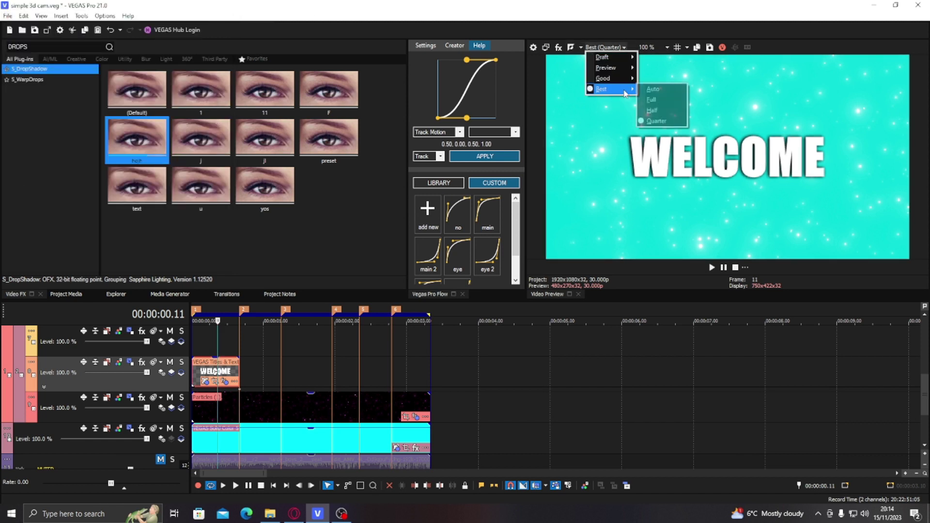
{"action": "left_click", "coordinate": [652, 110]}
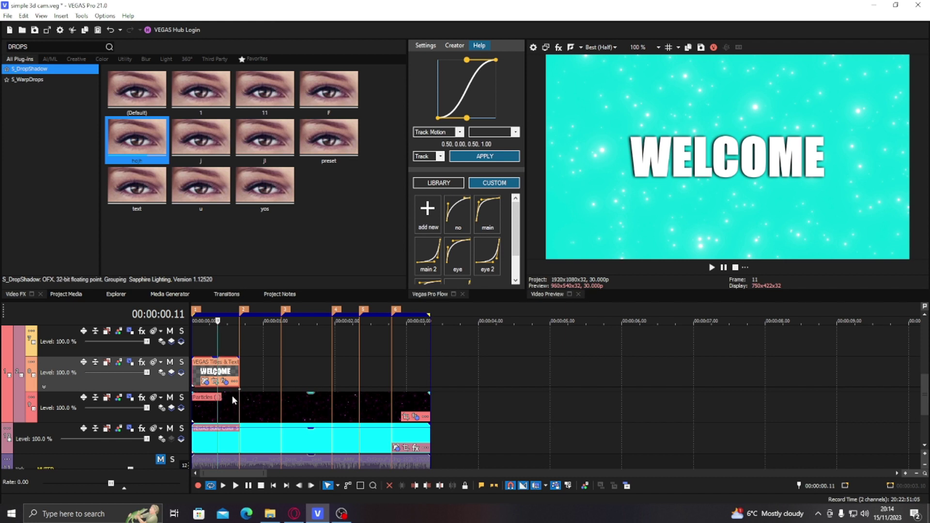
In the title track's motion, remove the keyframe at 00:00:00.20 and scale the frame down to about a quarter at 00:00:00.00
{"action": "left_click", "coordinate": [204, 372]}
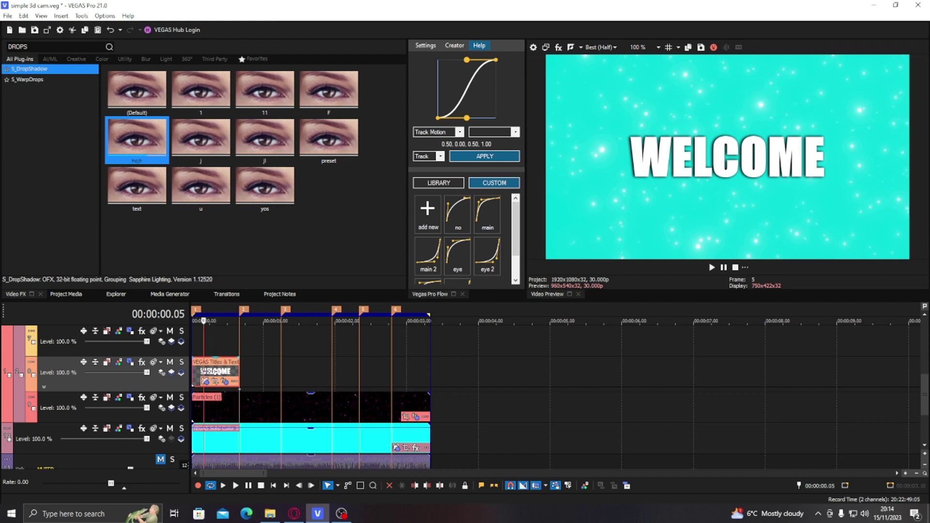
{"action": "left_click", "coordinate": [129, 363]}
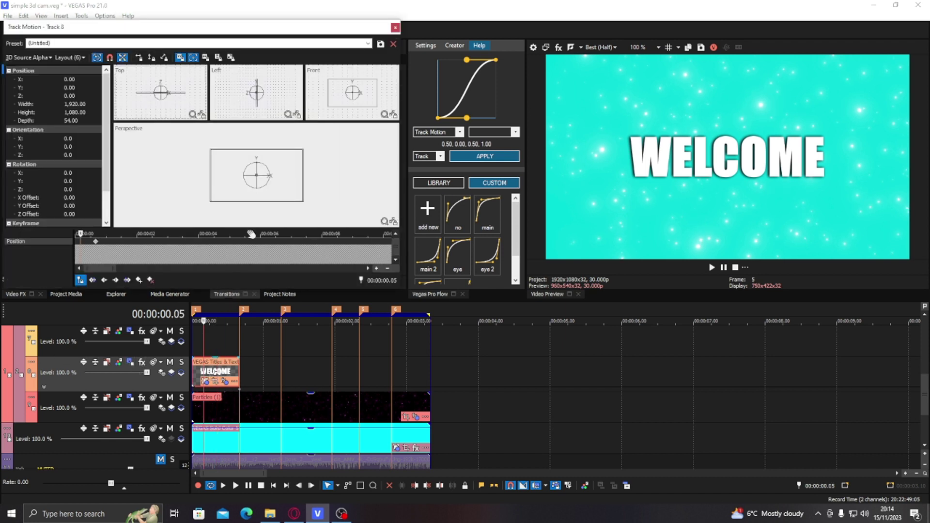
{"action": "left_click", "coordinate": [96, 243]}
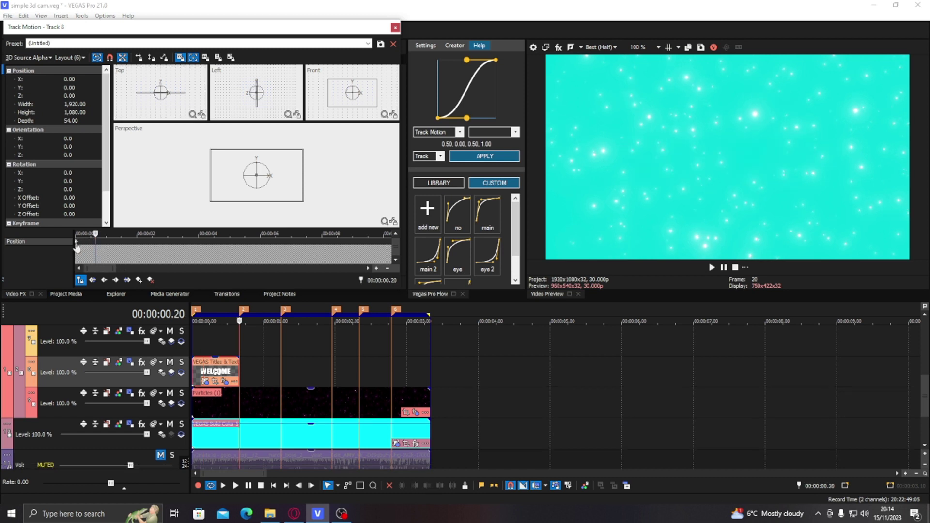
{"action": "left_click", "coordinate": [76, 244]}
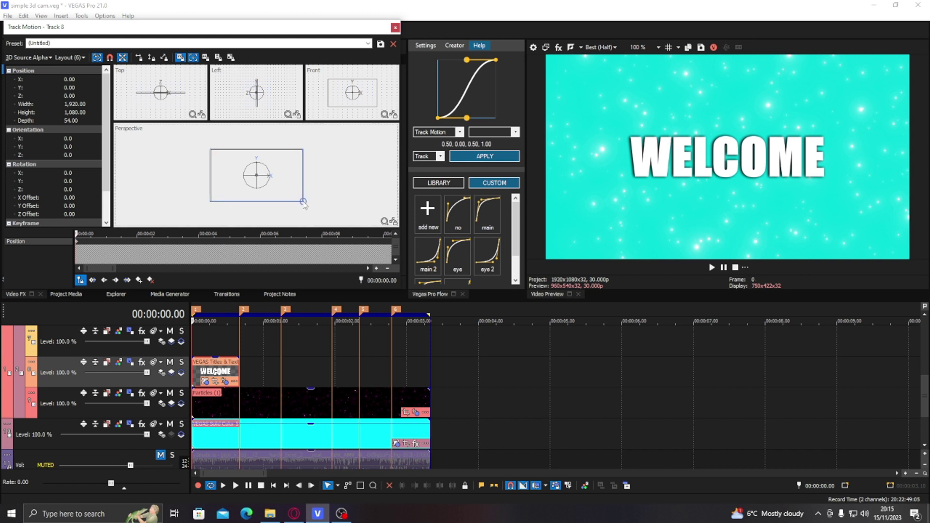
{"action": "left_click_drag", "start_coordinate": [302, 202], "coordinate": [267, 190]}
{"action": "left_click", "coordinate": [396, 28]}
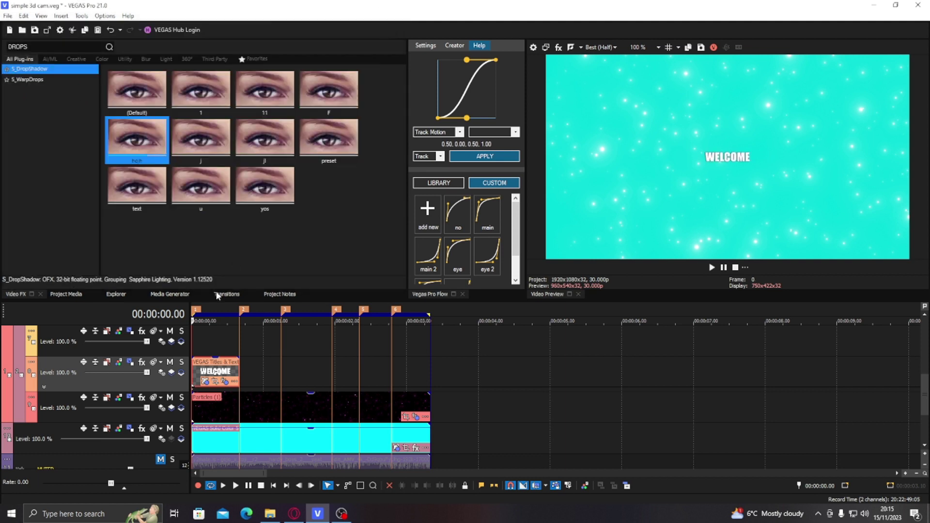
Paste a new-source copy of the WELCOME clip onto the track above at the second marker and trim its end to the third marker
{"action": "left_click", "coordinate": [217, 363]}
{"action": "right_click", "coordinate": [219, 365]}
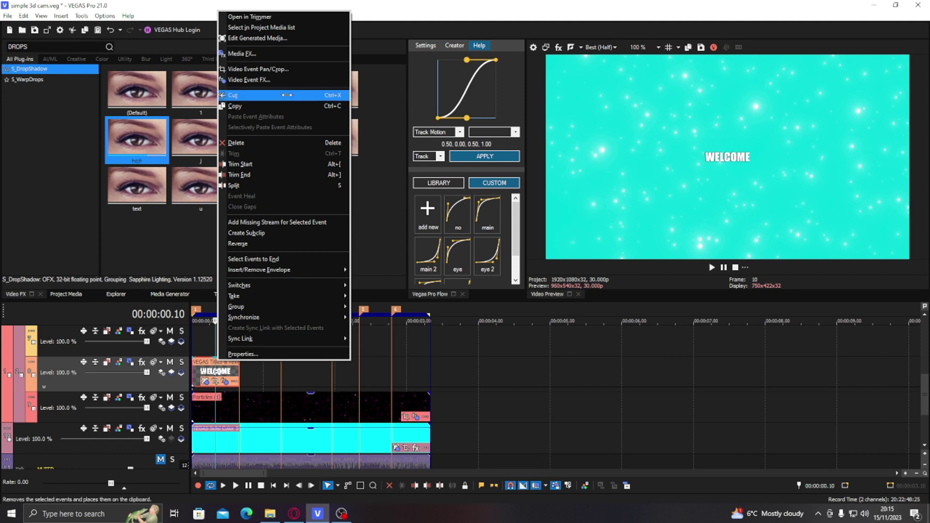
{"action": "left_click", "coordinate": [283, 106]}
{"action": "left_click", "coordinate": [240, 345]}
{"action": "right_click", "coordinate": [263, 338]}
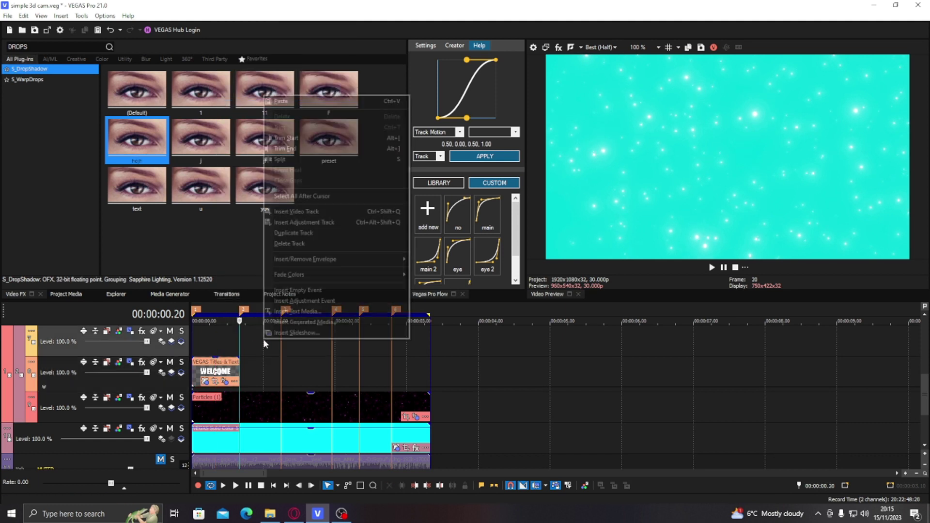
{"action": "left_click", "coordinate": [281, 99]}
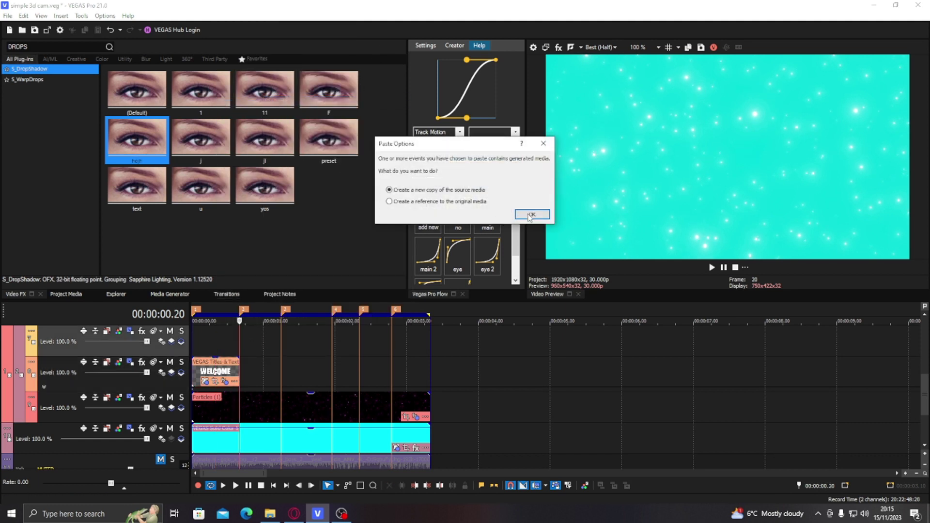
{"action": "left_click", "coordinate": [532, 215]}
{"action": "left_click", "coordinate": [261, 342]}
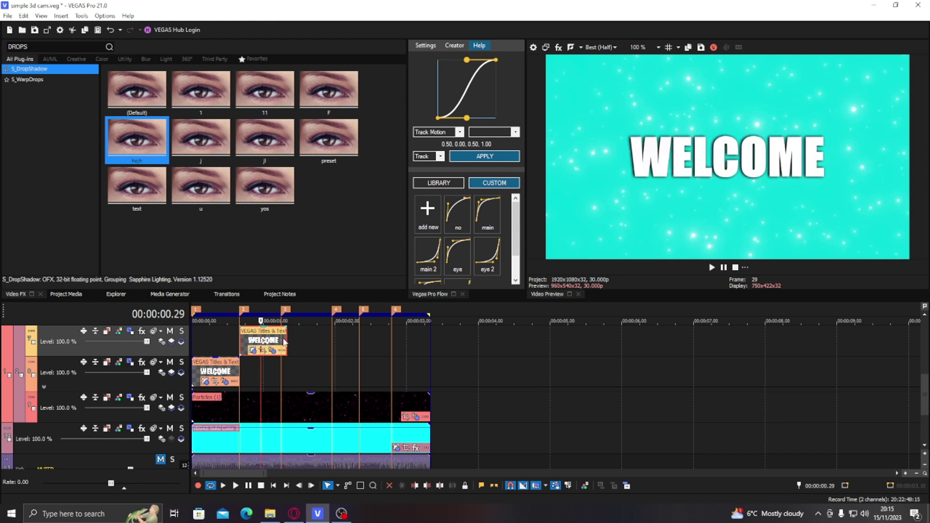
{"action": "left_click_drag", "start_coordinate": [285, 342], "coordinate": [280, 342]}
Change the copied title's text to TO
{"action": "left_click", "coordinate": [256, 349]}
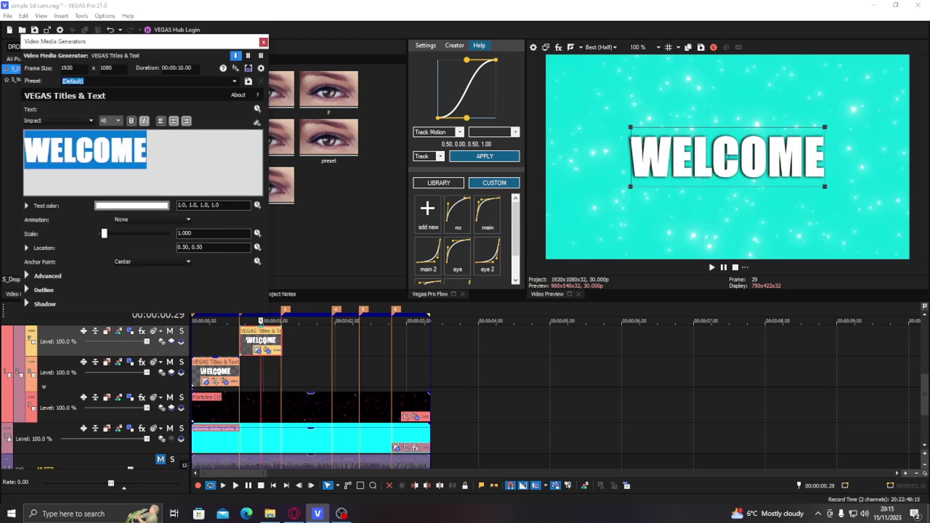
{"action": "type", "text": "TO"}
{"action": "left_click", "coordinate": [263, 41]}
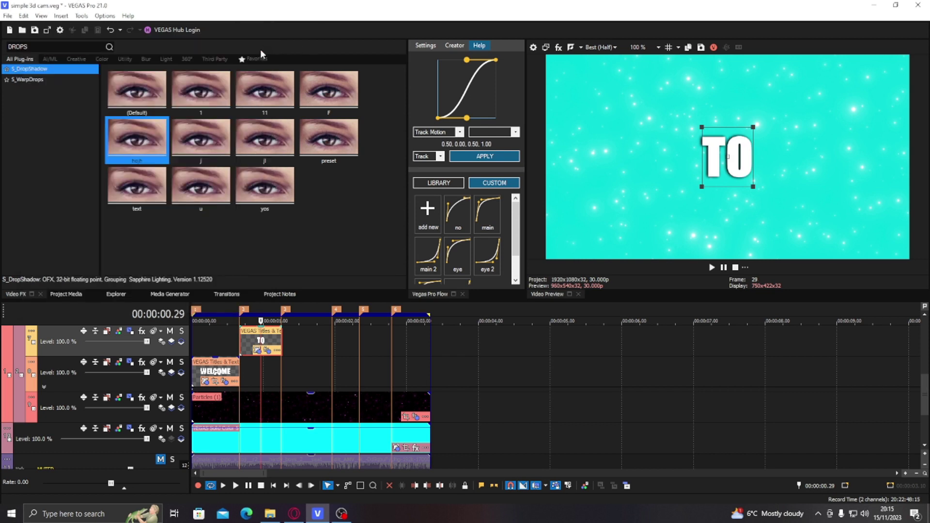
Move the TO clip to the timeline start above WELCOME and open its track motion at the 00:00:00.00 keyframe
{"action": "left_click_drag", "start_coordinate": [256, 345], "coordinate": [181, 345]}
{"action": "left_click", "coordinate": [206, 342]}
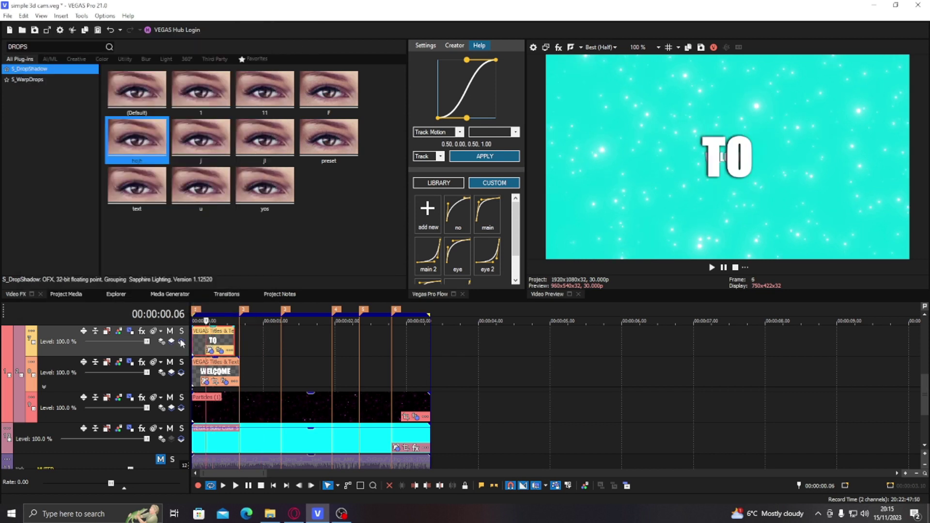
{"action": "left_click", "coordinate": [129, 332]}
{"action": "left_click", "coordinate": [76, 241]}
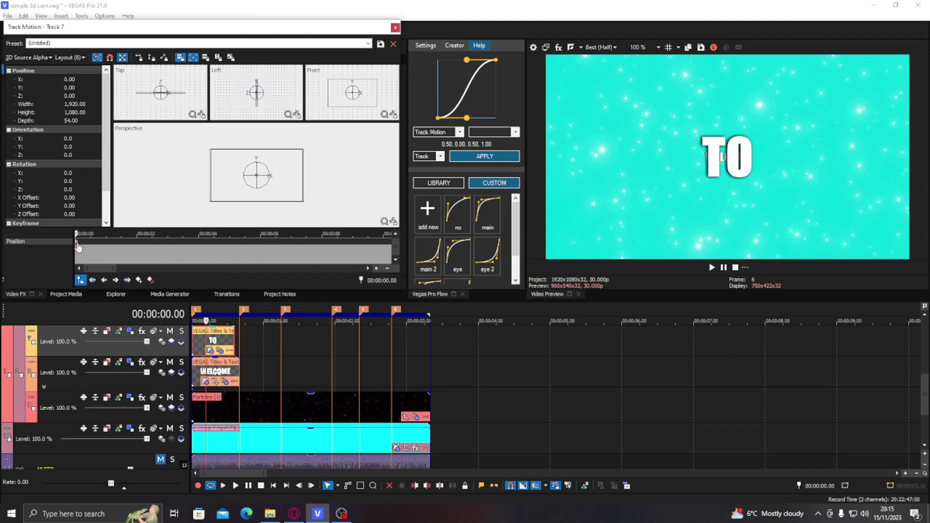
{"action": "left_click_drag", "start_coordinate": [268, 97], "coordinate": [267, 92]}
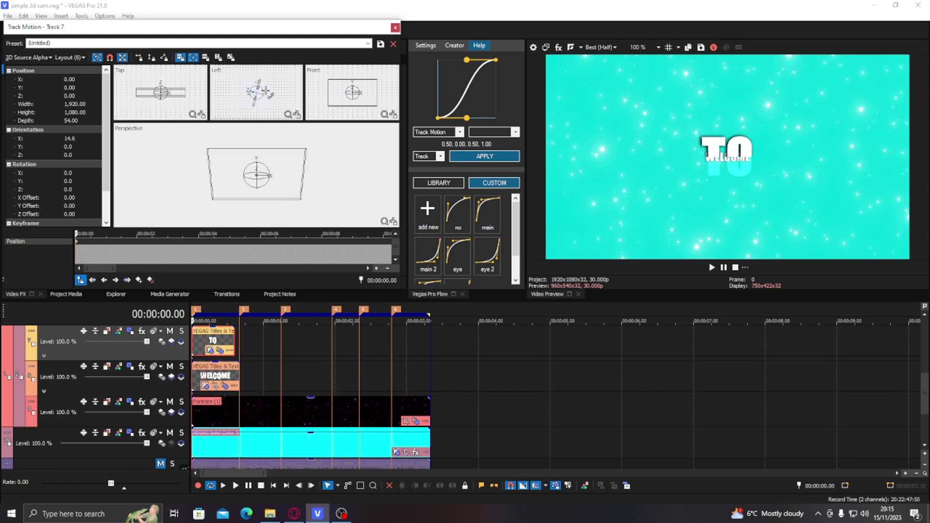
{"action": "right_click", "coordinate": [280, 95]}
{"action": "left_click", "coordinate": [305, 120]}
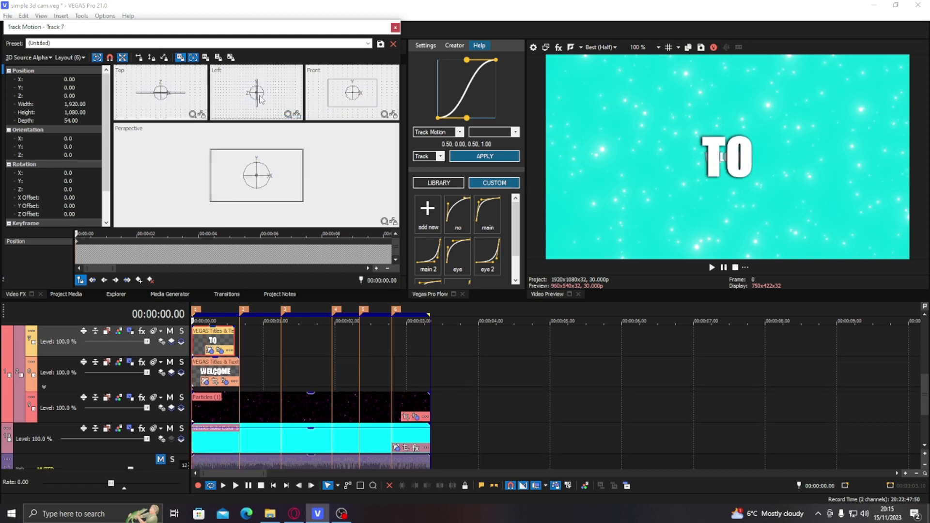
Scale the TO frame to about 943 × 531 at X 439, Y -4, Z -246, and return its clip to the second marker
{"action": "left_click_drag", "start_coordinate": [260, 99], "coordinate": [264, 95]}
{"action": "left_click_drag", "start_coordinate": [306, 203], "coordinate": [348, 204]}
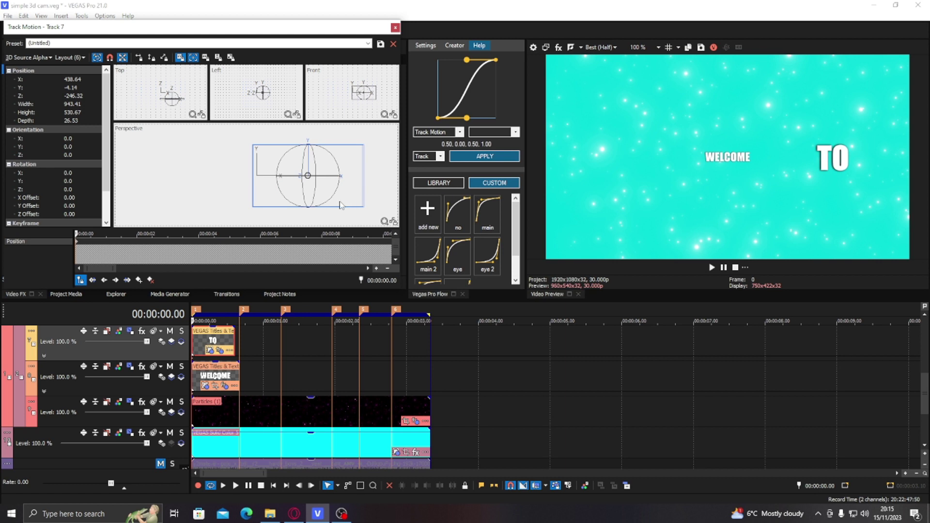
{"action": "left_click", "coordinate": [396, 28]}
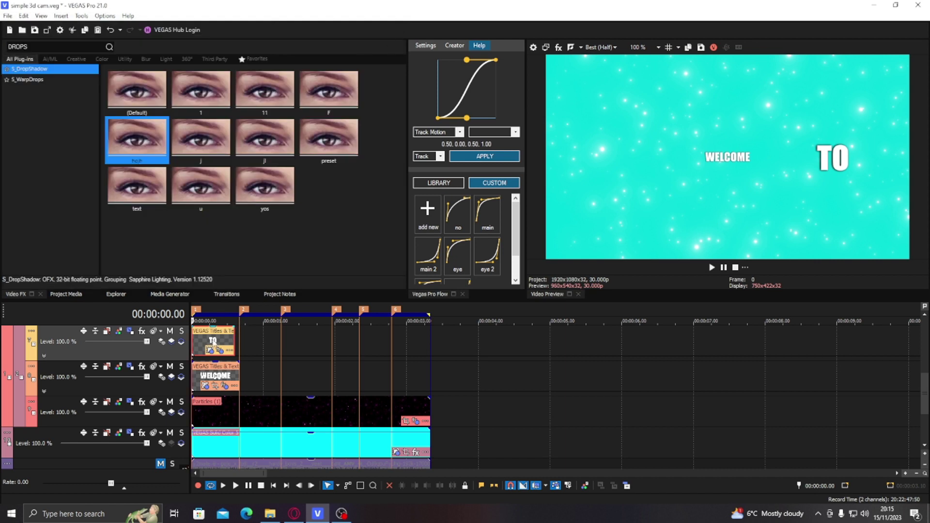
{"action": "left_click_drag", "start_coordinate": [263, 374], "coordinate": [265, 342]}
{"action": "left_click", "coordinate": [266, 340]}
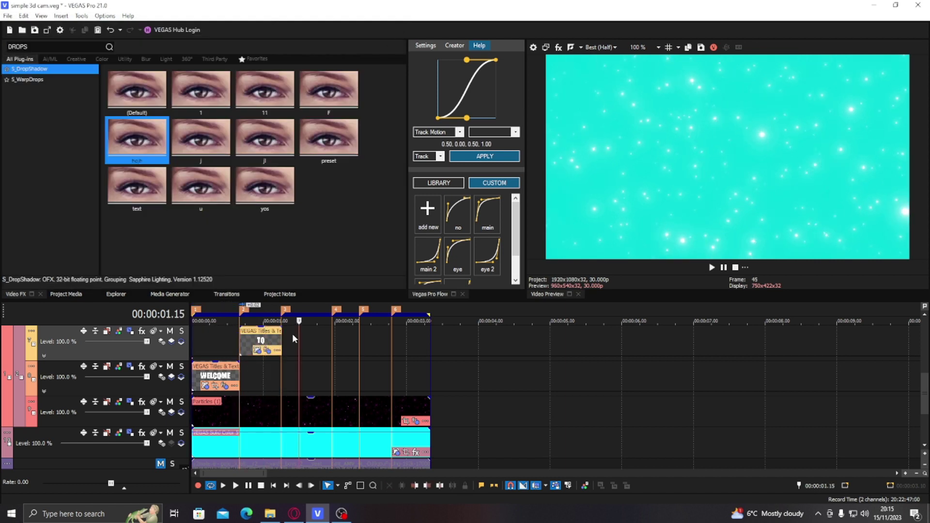
Preview the title timing and extend the WELCOME and TO clips so they overlap, with a fade-in and fade-out on TO
{"action": "left_click", "coordinate": [204, 342]}
{"action": "key", "text": "space"}
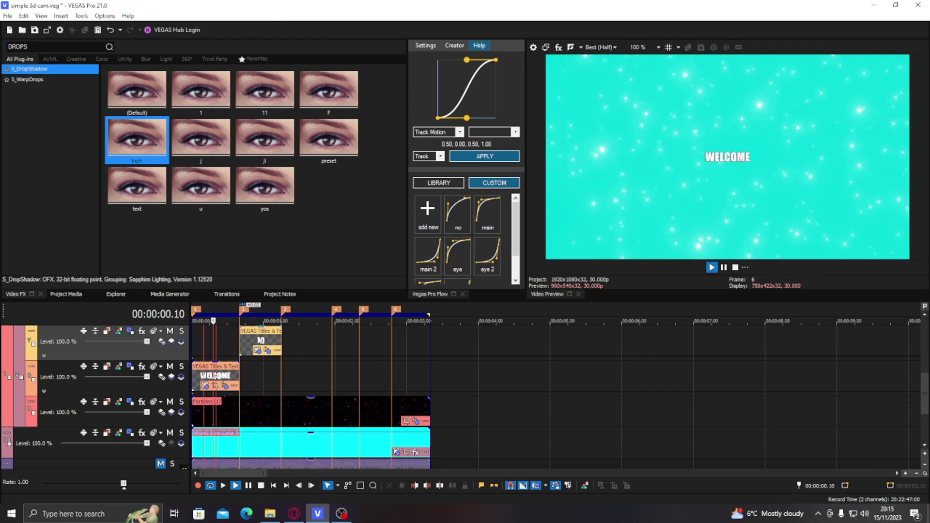
{"action": "key", "text": "space"}
{"action": "key", "text": "space"}
{"action": "left_click", "coordinate": [270, 341]}
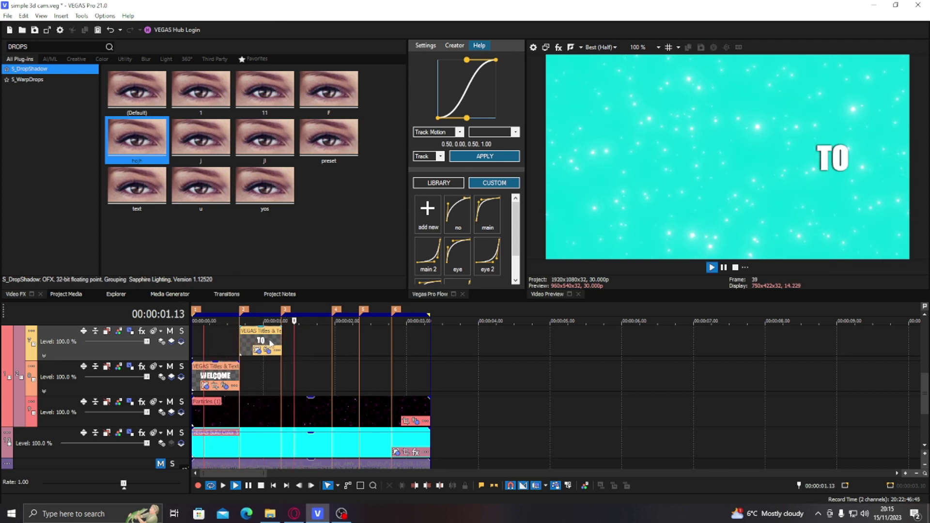
{"action": "key", "text": "space"}
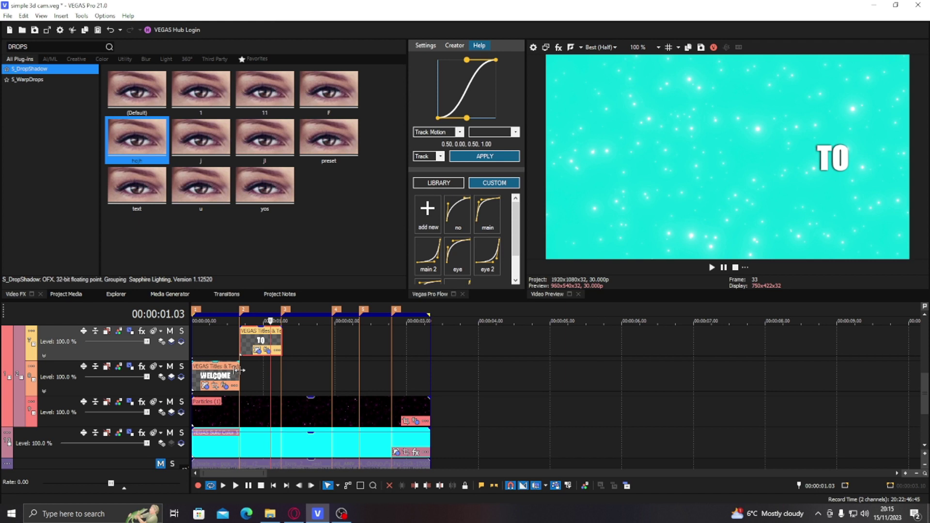
{"action": "left_click_drag", "start_coordinate": [239, 370], "coordinate": [297, 336]}
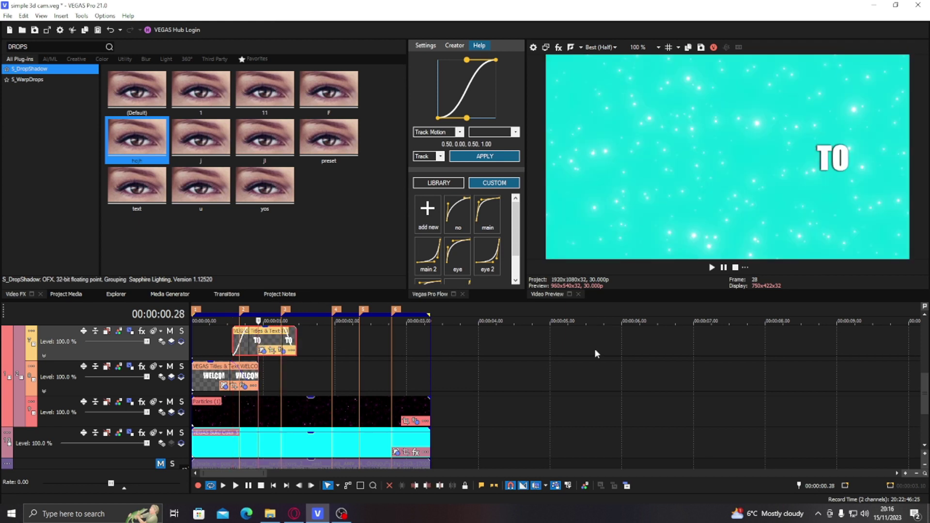
Paste a new-source copy of the TO clip onto the empty track above, starting just before the third marker
{"action": "left_click", "coordinate": [925, 316]}
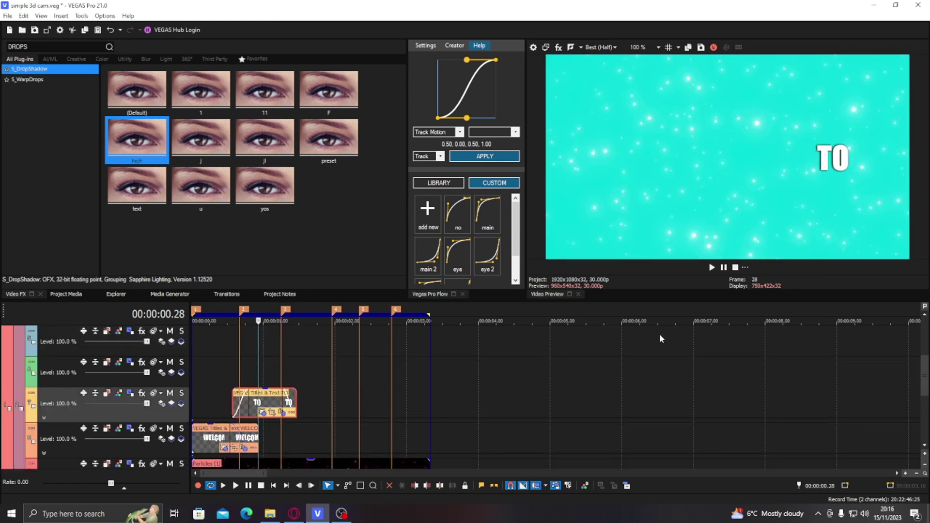
{"action": "left_click", "coordinate": [265, 411]}
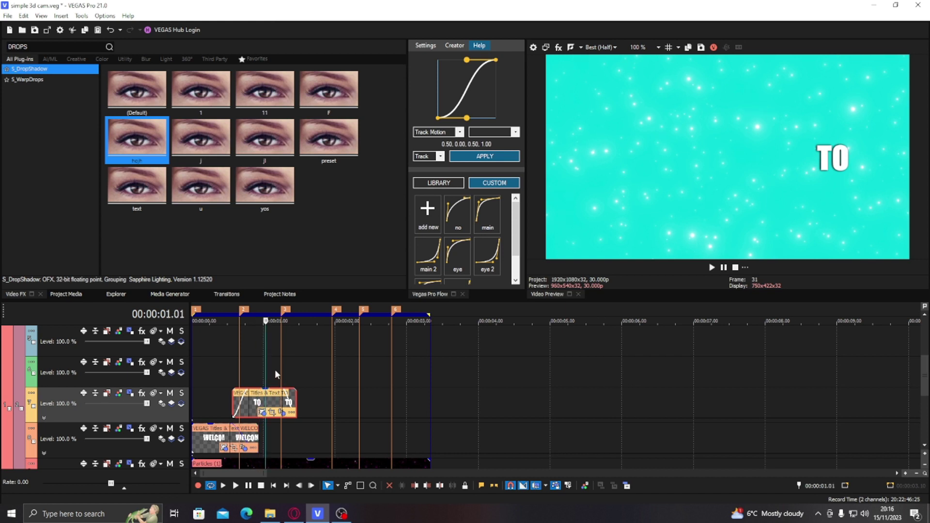
{"action": "left_click", "coordinate": [273, 370]}
{"action": "key", "text": "ctrl+v"}
{"action": "left_click", "coordinate": [533, 215]}
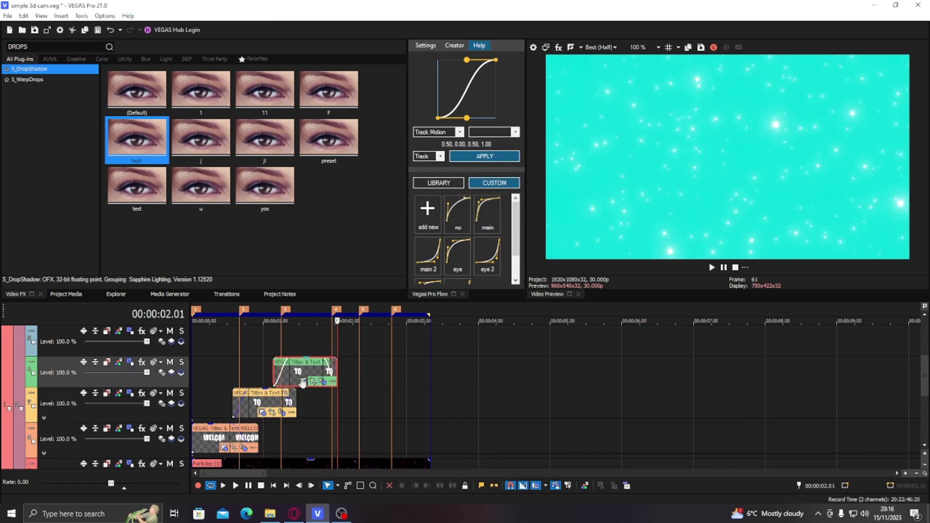
Change the pasted title's text to MY
{"action": "left_click", "coordinate": [302, 381]}
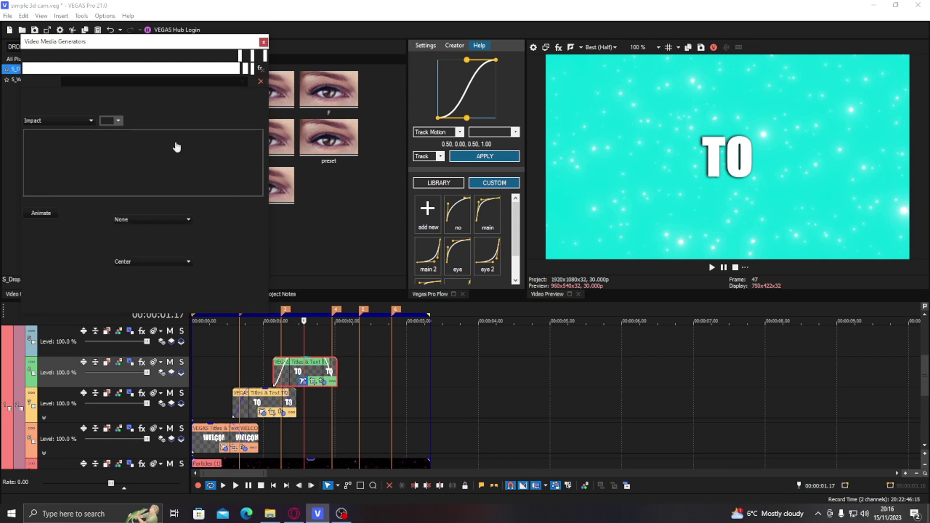
{"action": "type", "text": "MY"}
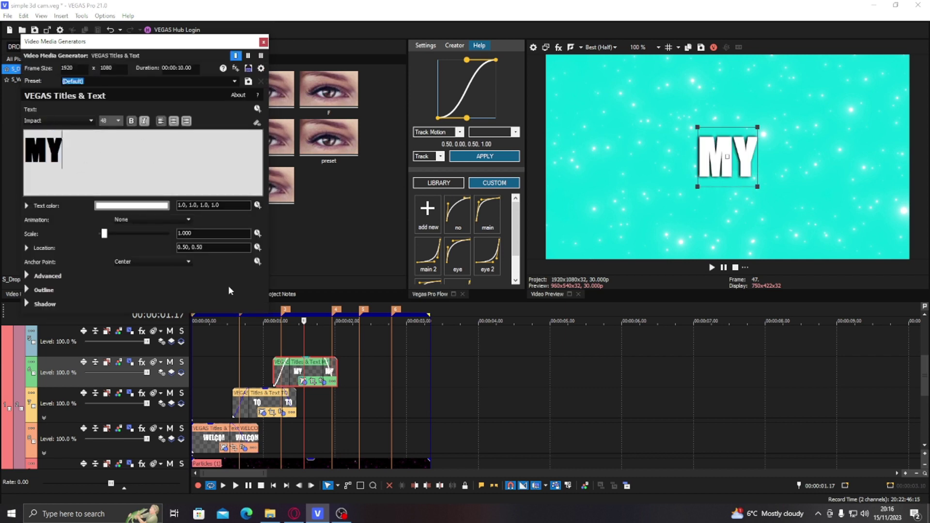
{"action": "left_click", "coordinate": [284, 367]}
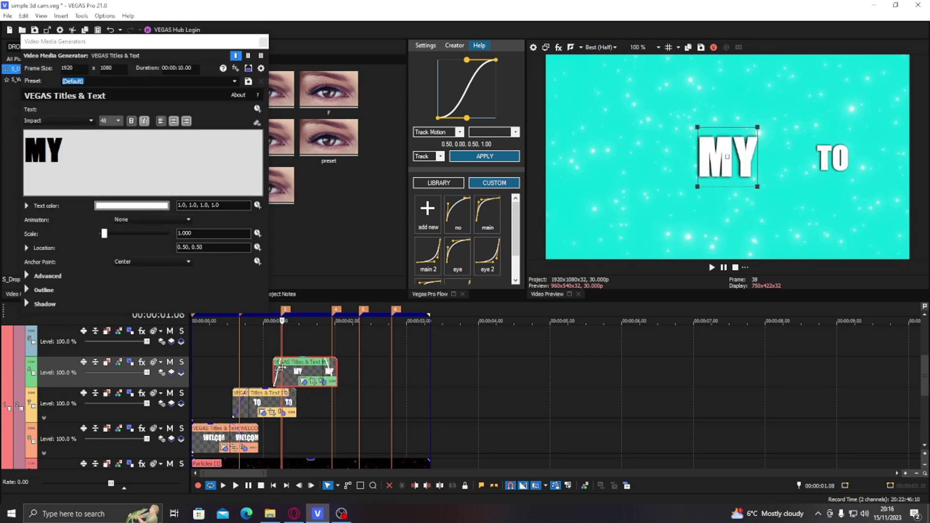
{"action": "left_click", "coordinate": [263, 42]}
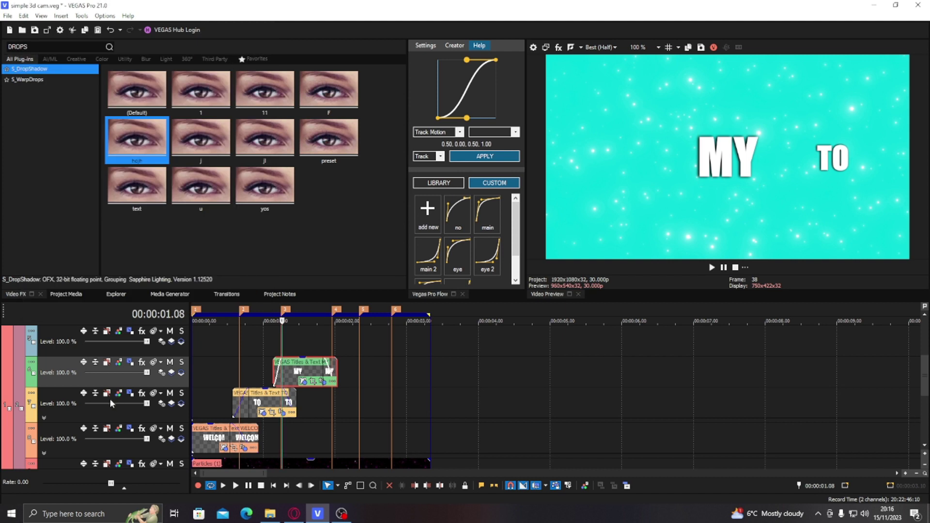
Move the MY track's motion keyframe to 00:00:01.09 and bring the frame forward to about Z -455
{"action": "left_click", "coordinate": [132, 362]}
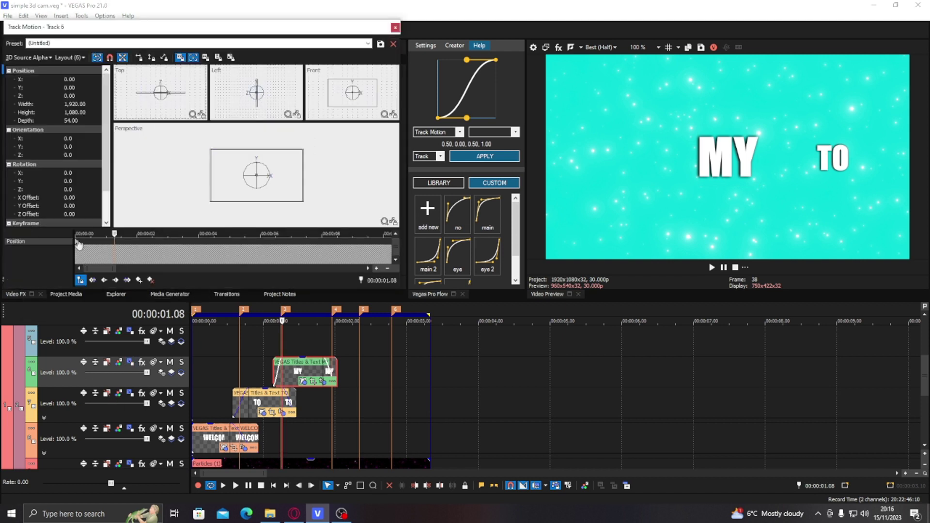
{"action": "left_click", "coordinate": [76, 243]}
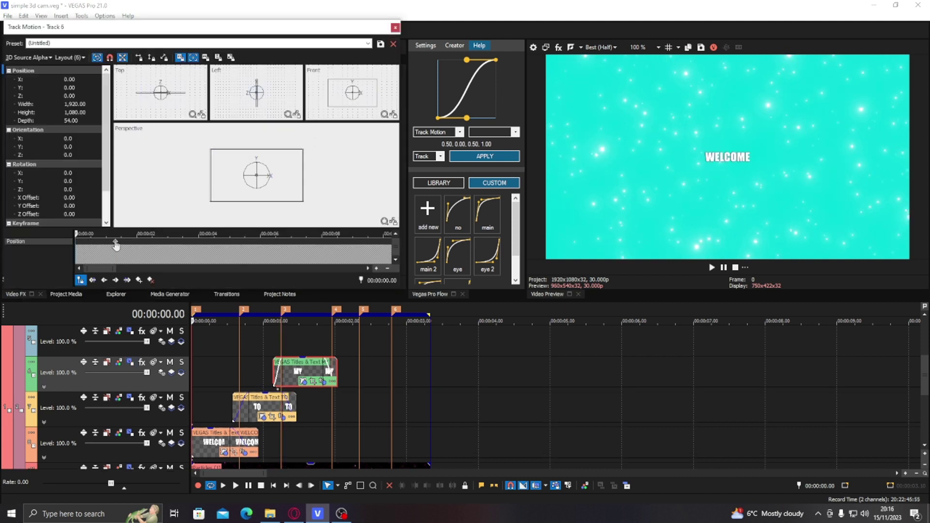
{"action": "left_click", "coordinate": [115, 245]}
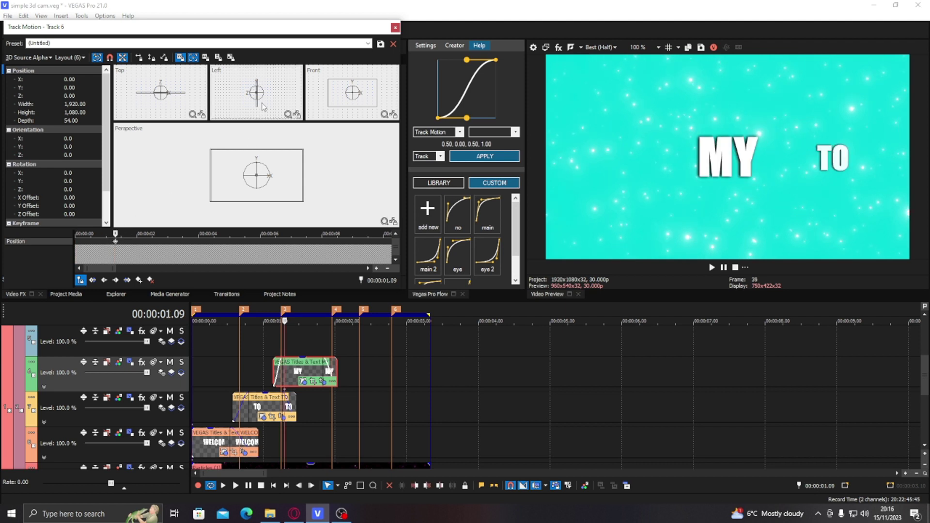
{"action": "key", "text": "Right"}
{"action": "key", "text": "Right"}
{"action": "key", "text": "Right"}
{"action": "key", "text": "Right"}
{"action": "key", "text": "Right"}
{"action": "key", "text": "Right"}
{"action": "key", "text": "Right"}
{"action": "key", "text": "Right"}
{"action": "key", "text": "Right"}
{"action": "key", "text": "Right"}
{"action": "key", "text": "Right"}
{"action": "key", "text": "Right"}
{"action": "key", "text": "Right"}
{"action": "key", "text": "Right"}
{"action": "key", "text": "Right"}
{"action": "key", "text": "Right"}
{"action": "key", "text": "Right"}
{"action": "key", "text": "Right"}
{"action": "key", "text": "Right"}
{"action": "key", "text": "Right"}
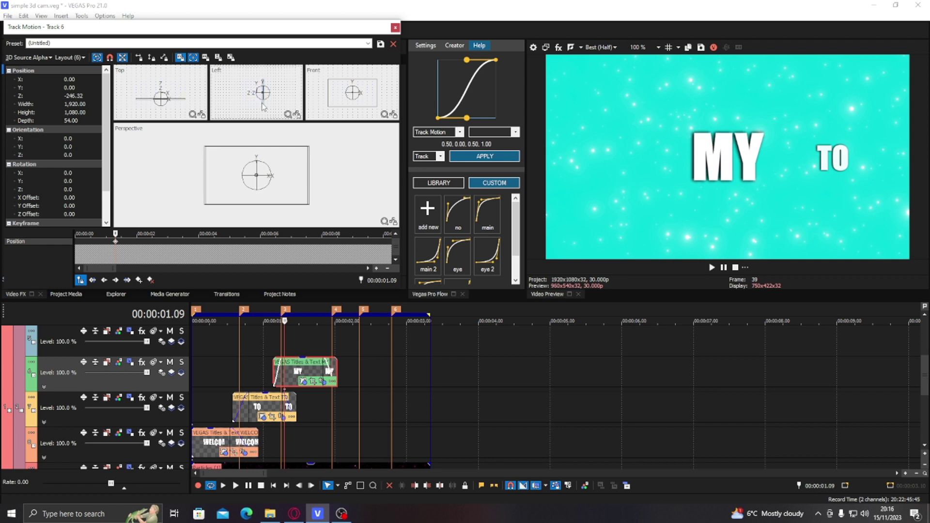
{"action": "scroll", "coordinate": [262, 107], "scroll_direction": "up", "scroll_amount": 2}
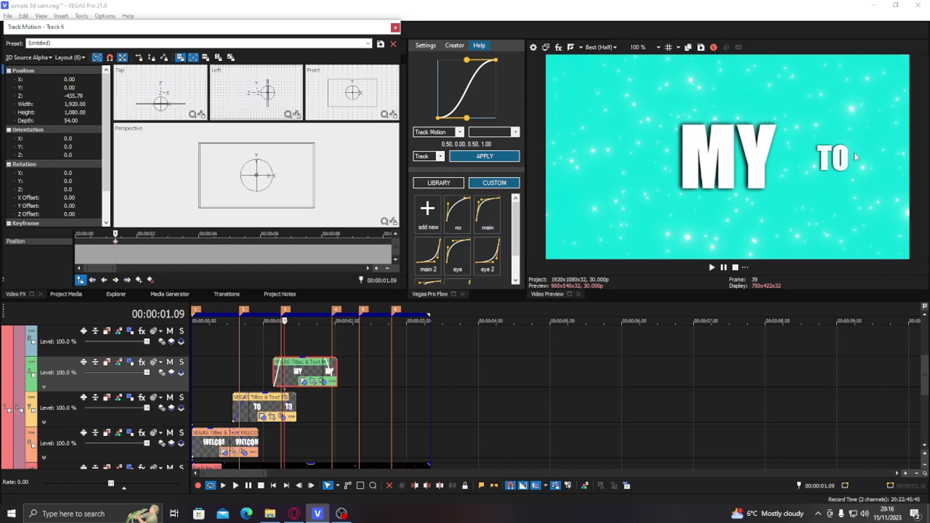
{"action": "key", "text": "Right"}
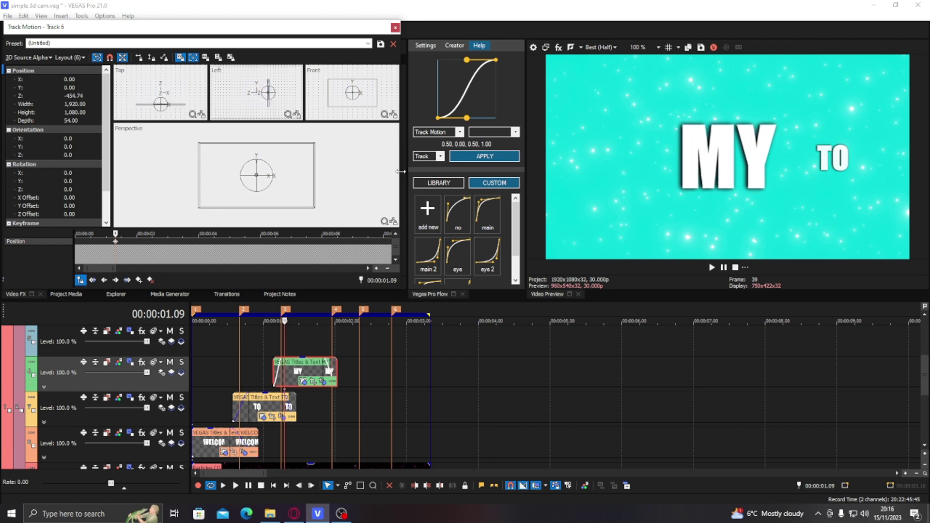
Scale the MY frame to about 714 × 402 and place it centred above the middle at about Y 226
{"action": "left_click", "coordinate": [314, 208]}
{"action": "left_click_drag", "start_coordinate": [313, 207], "coordinate": [286, 192]}
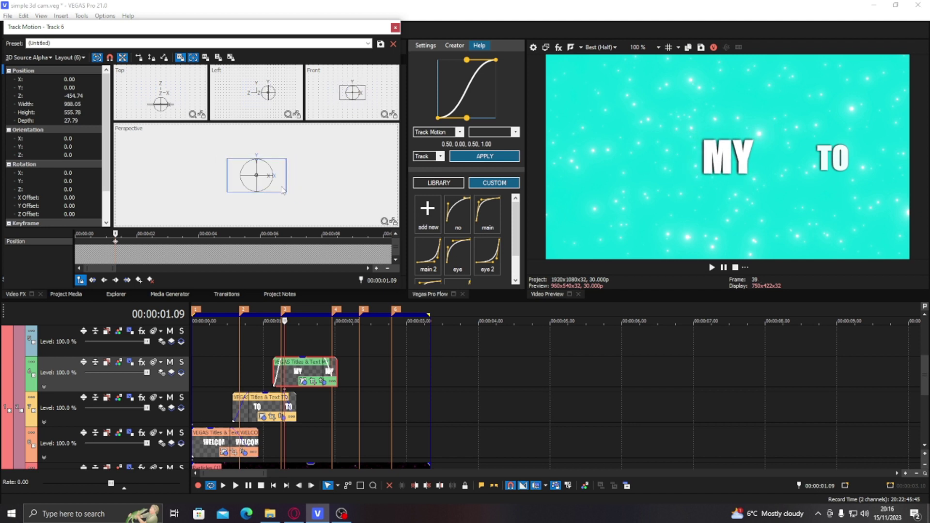
{"action": "mouse_move", "coordinate": [283, 184]}
{"action": "left_mouse_down"}
{"action": "mouse_move", "coordinate": [284, 165]}
{"action": "mouse_move", "coordinate": [283, 178]}
{"action": "left_mouse_up"}
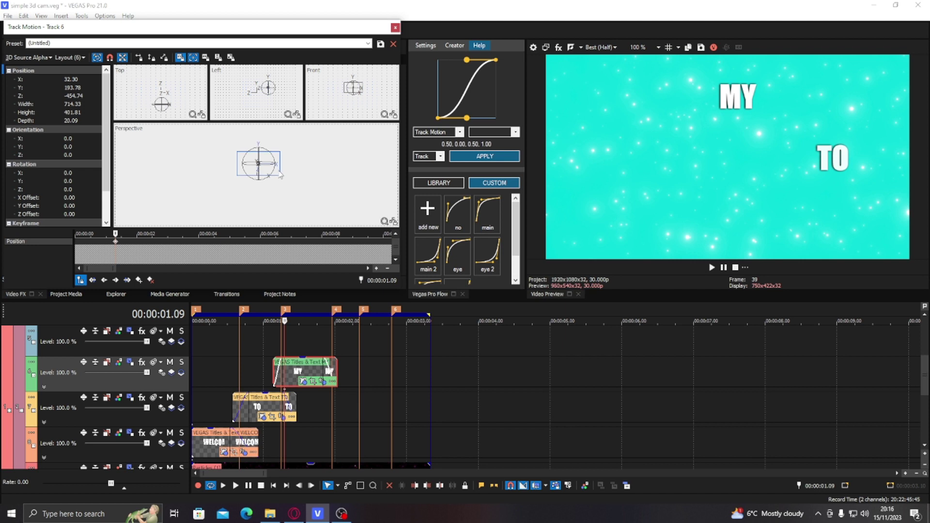
{"action": "left_click_drag", "start_coordinate": [279, 175], "coordinate": [276, 173]}
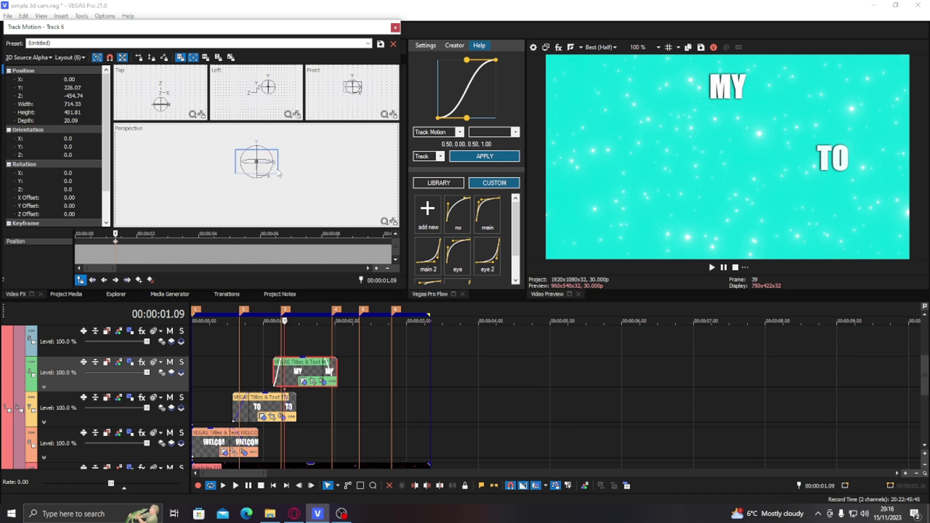
{"action": "left_click", "coordinate": [395, 28]}
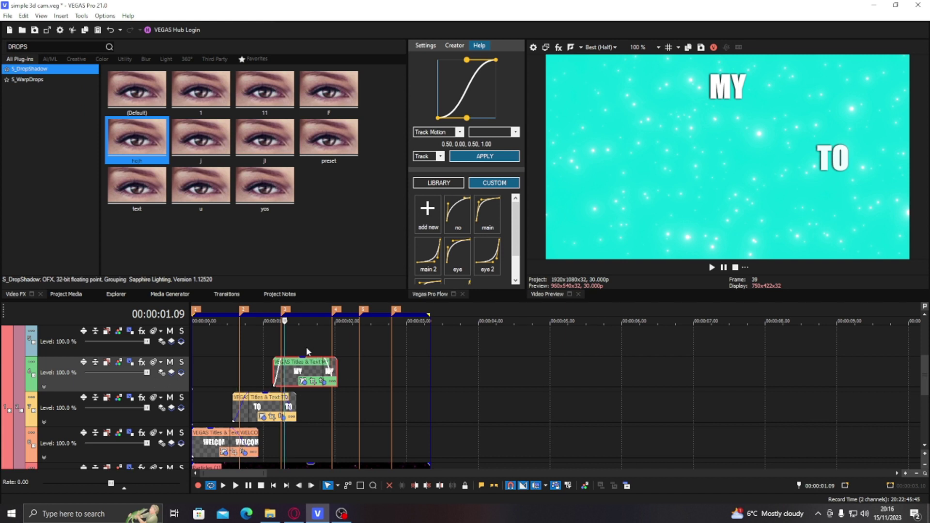
Paste a new-source copy of the MY clip onto the empty track above, starting just before the fourth marker and extended to the last marker
{"action": "left_click", "coordinate": [297, 371]}
{"action": "left_click", "coordinate": [321, 342]}
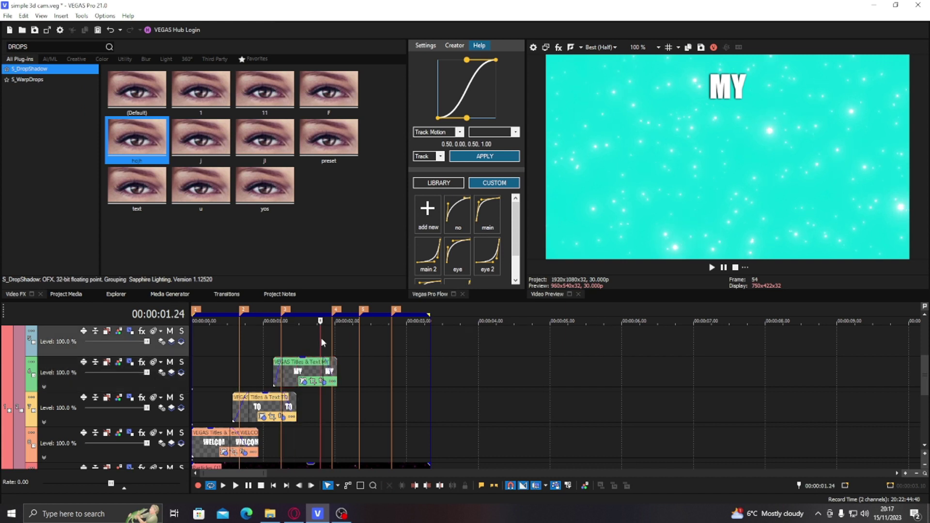
{"action": "key", "text": "ctrl+v"}
{"action": "left_click", "coordinate": [531, 215]}
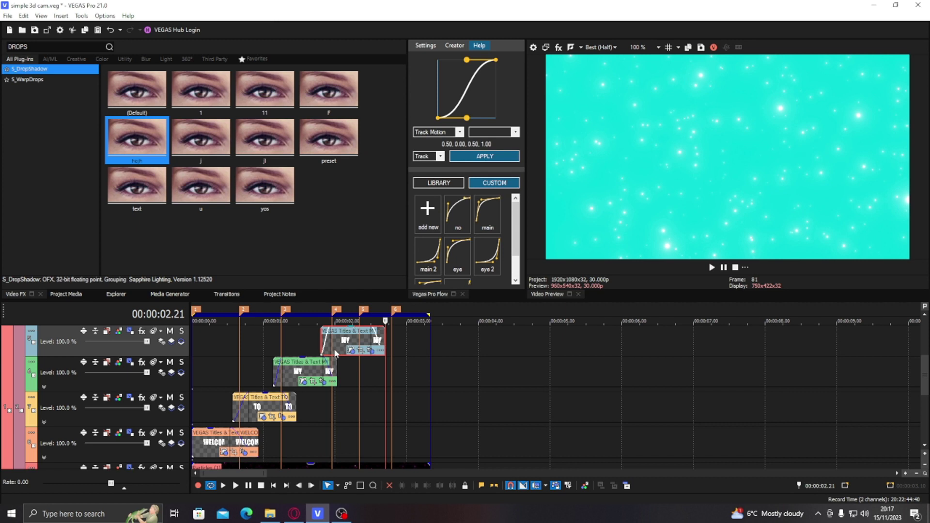
{"action": "left_click", "coordinate": [337, 342]}
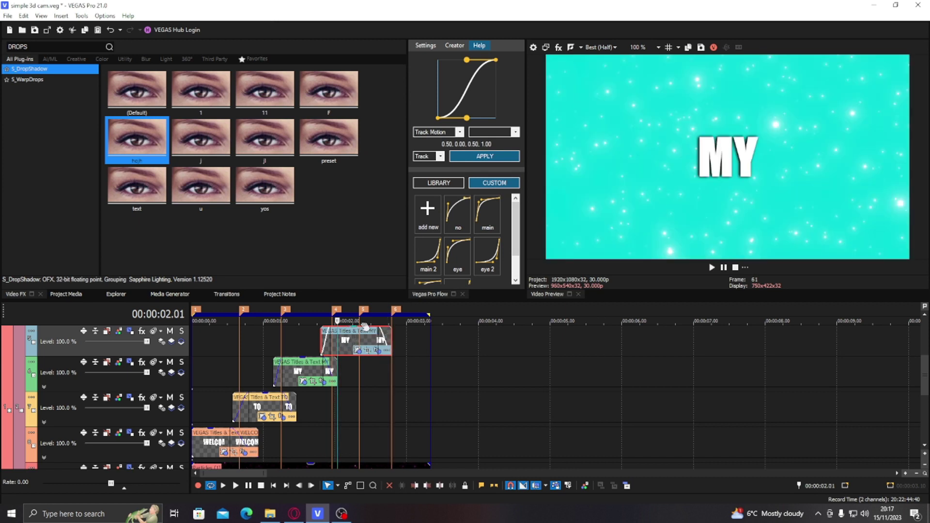
Delete the fifth marker and the upper of the two empty tracks above the pasted clip
{"action": "right_click", "coordinate": [363, 314]}
{"action": "left_click", "coordinate": [381, 343]}
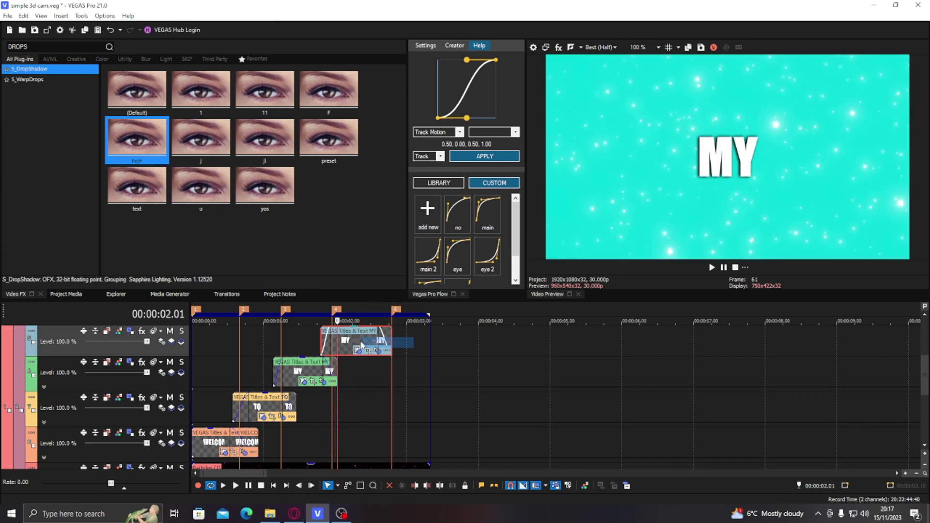
{"action": "mouse_move", "coordinate": [924, 379]}
{"action": "left_mouse_down"}
{"action": "mouse_move", "coordinate": [924, 409]}
{"action": "mouse_move", "coordinate": [924, 362]}
{"action": "left_mouse_up"}
{"action": "right_click", "coordinate": [109, 356]}
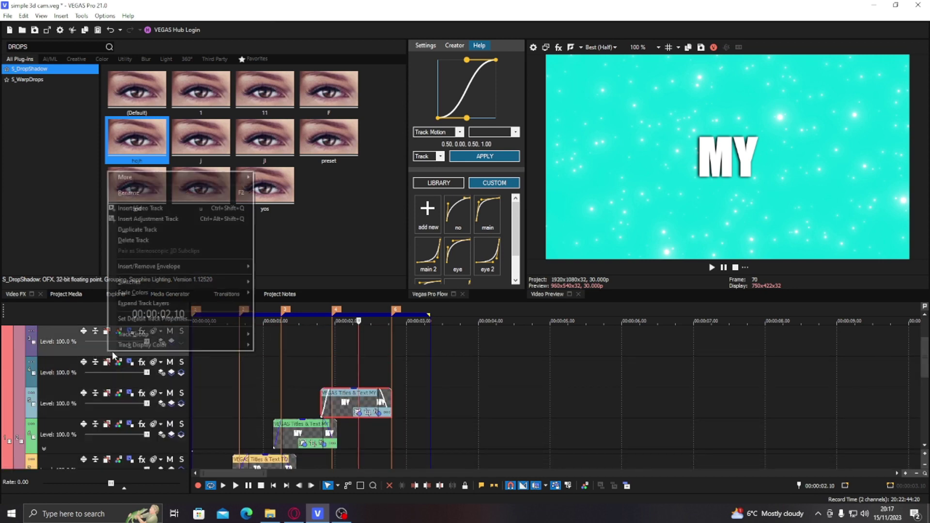
{"action": "left_click", "coordinate": [145, 240]}
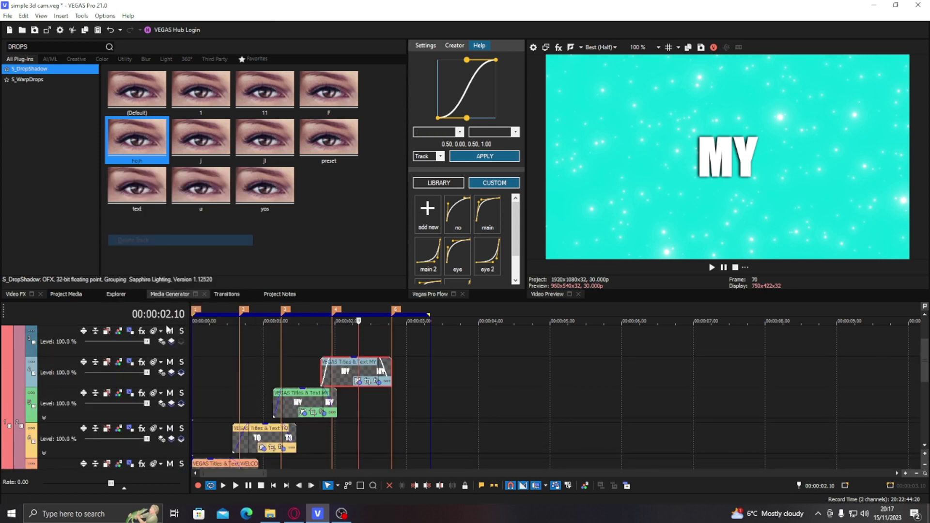
Paste a new-source copy of the clip onto the empty track above, starting just before the last marker, and trim it to the loop region's end
{"action": "left_click", "coordinate": [355, 367]}
{"action": "key", "text": "ctrl+c"}
{"action": "left_click", "coordinate": [383, 339]}
{"action": "key", "text": "ctrl+v"}
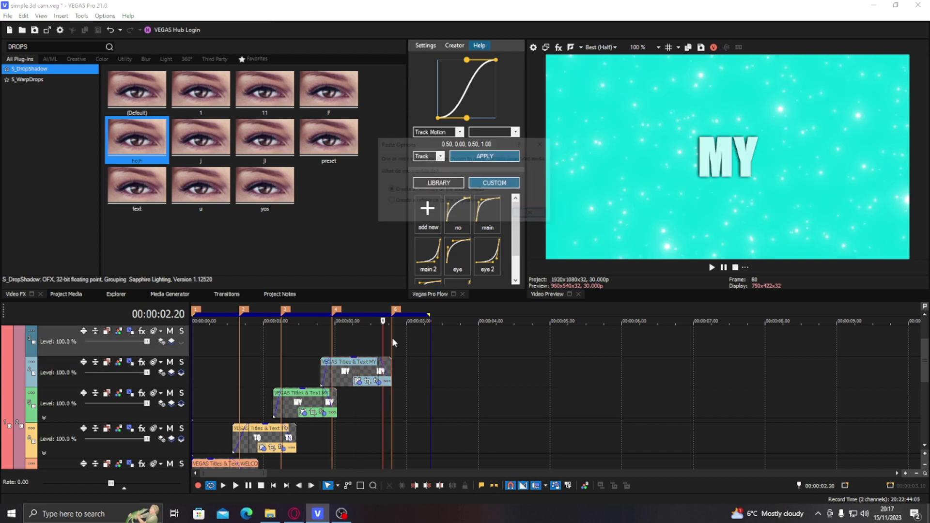
{"action": "left_click", "coordinate": [532, 214]}
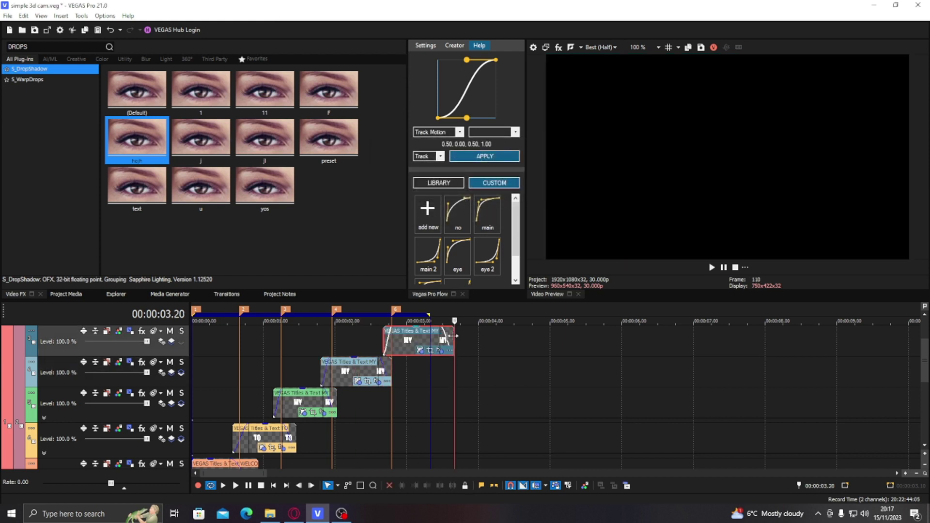
{"action": "left_click_drag", "start_coordinate": [454, 336], "coordinate": [430, 335]}
Change the text of the title clip at the fourth marker to EDITING
{"action": "left_click", "coordinate": [352, 381]}
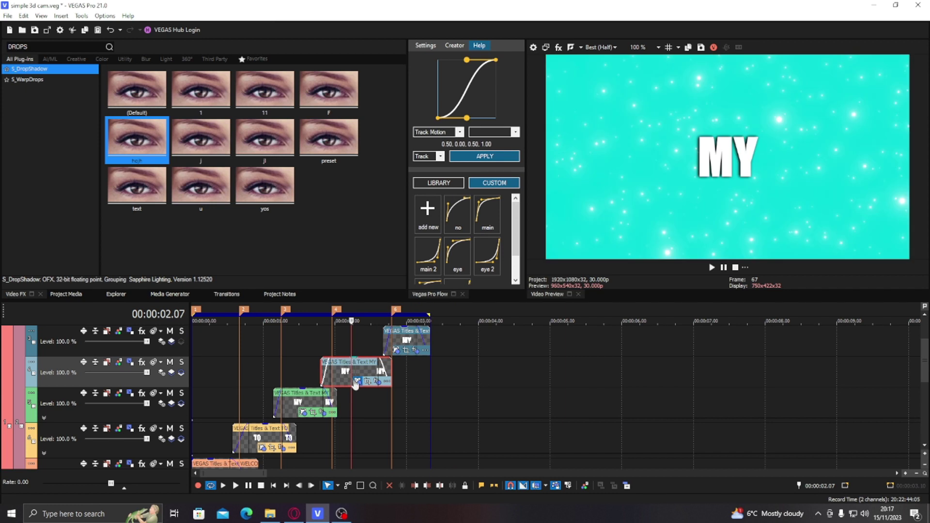
{"action": "left_click", "coordinate": [357, 381]}
{"action": "type", "text": "EDITING"}
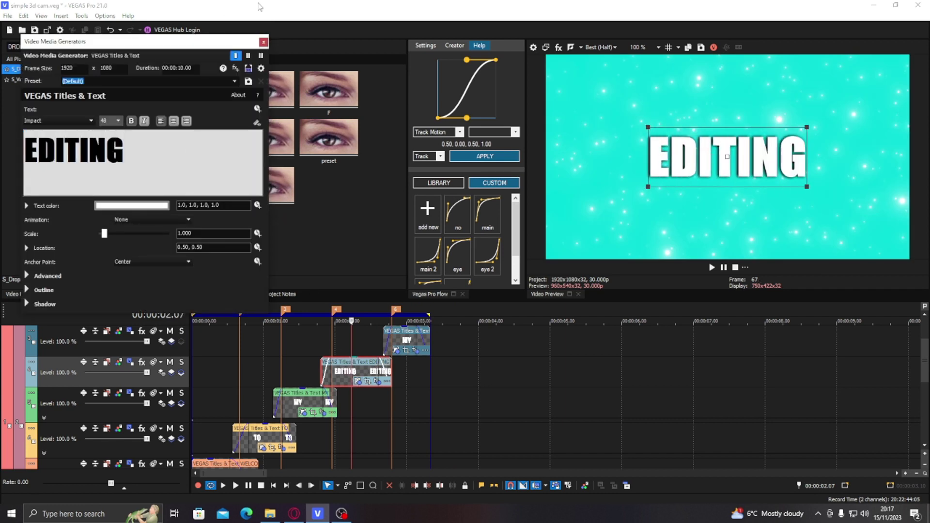
{"action": "left_click", "coordinate": [263, 41]}
{"action": "left_click", "coordinate": [468, 339]}
{"action": "key", "text": "ctrl+v"}
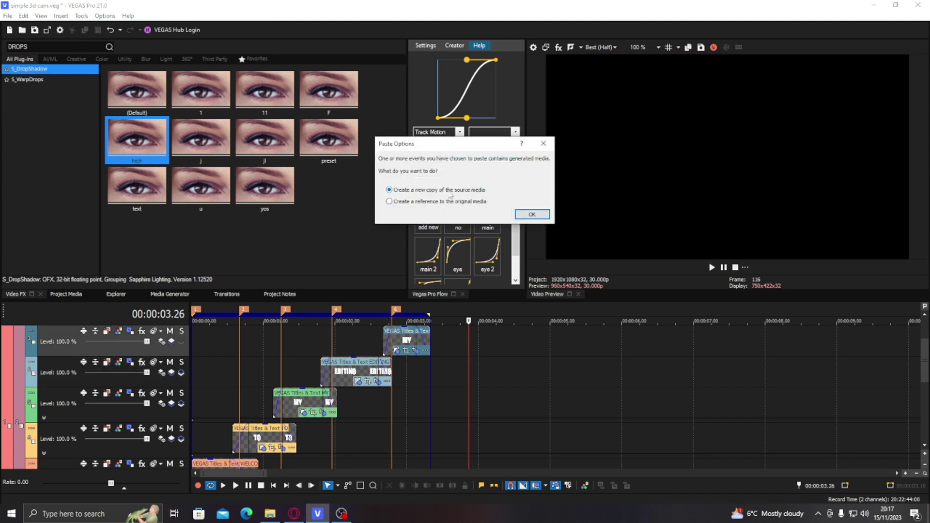
{"action": "left_click", "coordinate": [544, 143]}
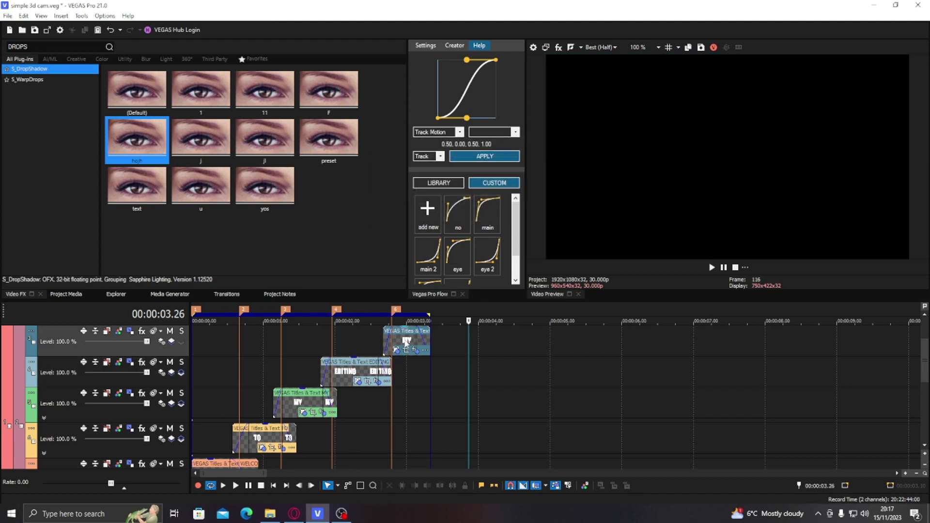
Change the text of the title clip at the last marker to PACK
{"action": "left_click", "coordinate": [405, 346]}
{"action": "left_click", "coordinate": [396, 350]}
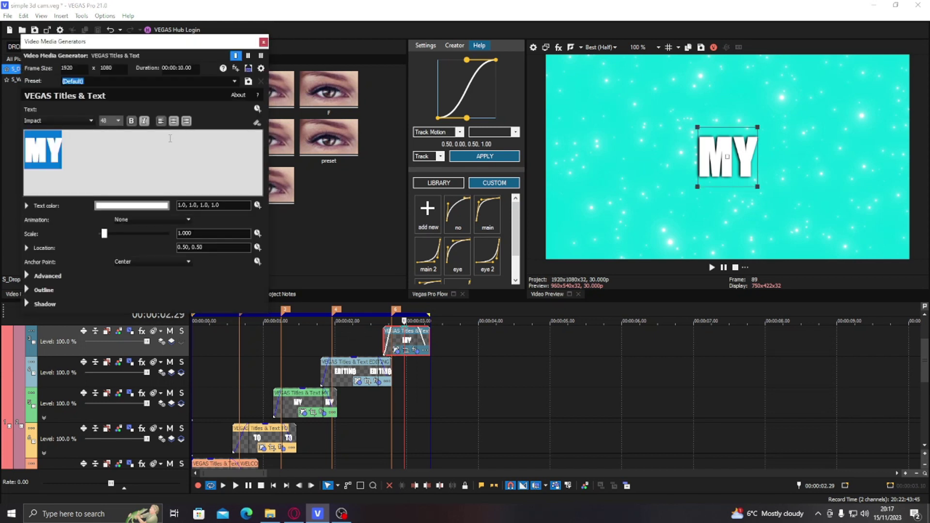
{"action": "type", "text": "PACK"}
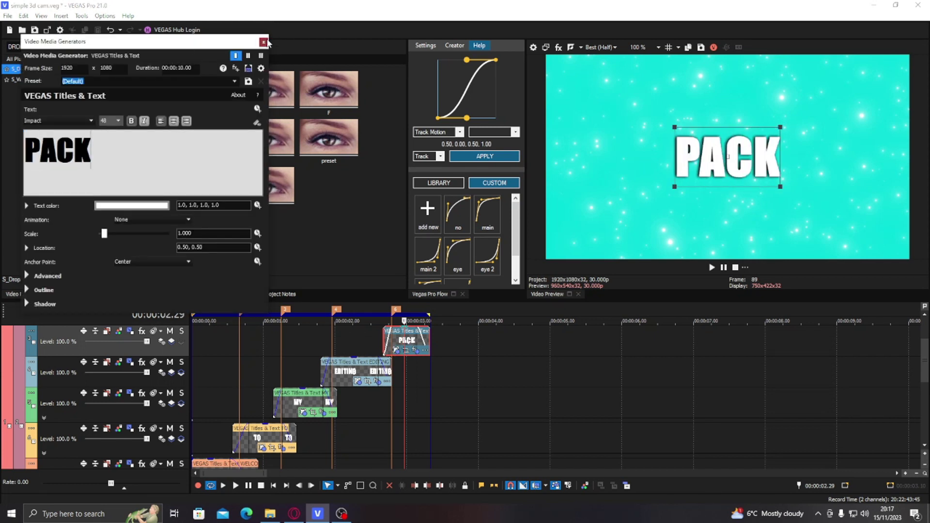
{"action": "left_click", "coordinate": [263, 41]}
Scale the EDITING track's motion frame to about 869 × 489 and place it at about X -442, Y -151
{"action": "left_click", "coordinate": [353, 371]}
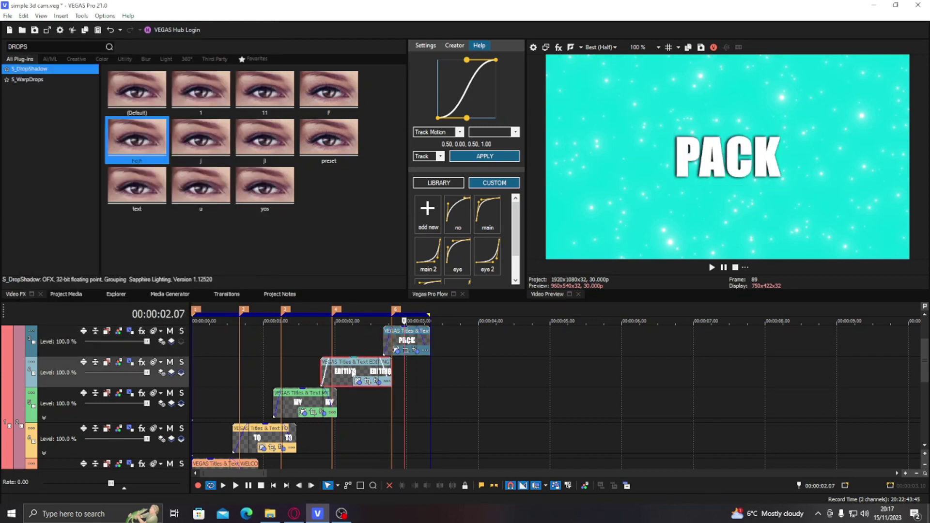
{"action": "left_click", "coordinate": [130, 362]}
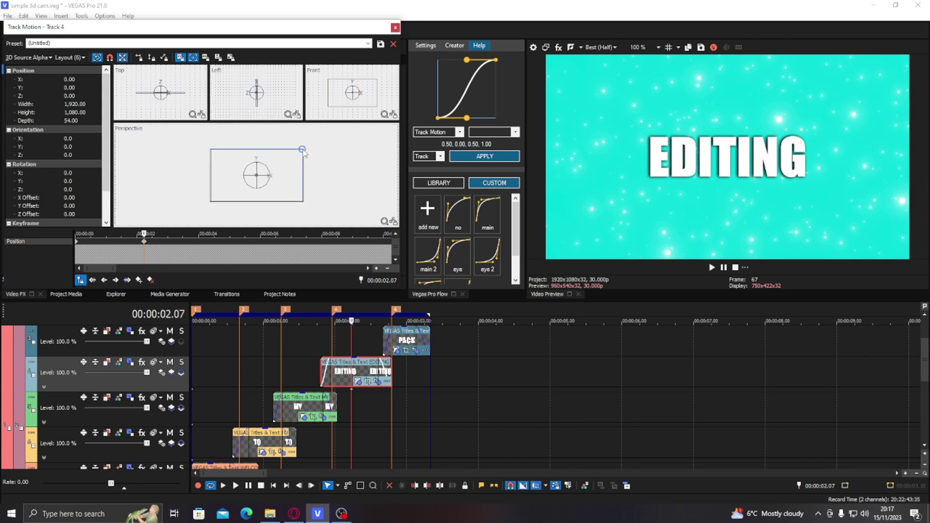
{"action": "left_click_drag", "start_coordinate": [302, 149], "coordinate": [258, 175]}
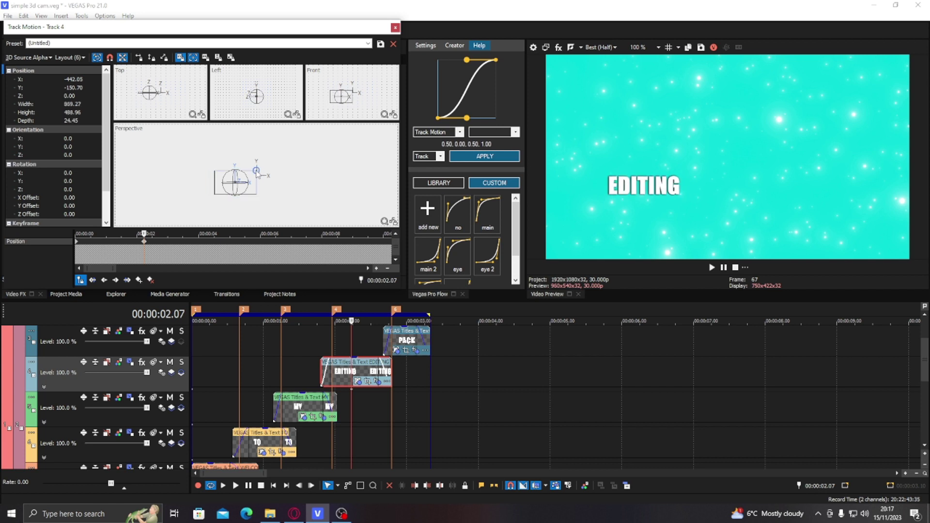
{"action": "left_click", "coordinate": [396, 28]}
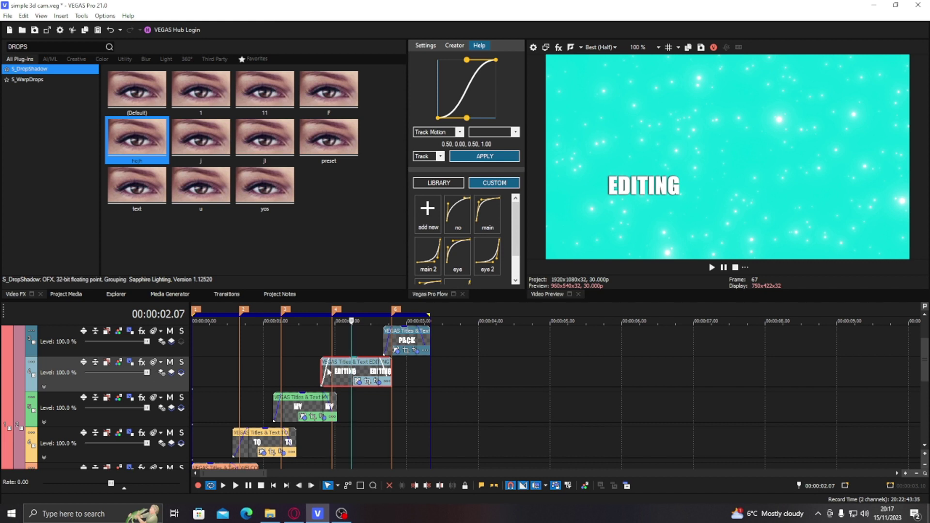
{"action": "left_click", "coordinate": [361, 363]}
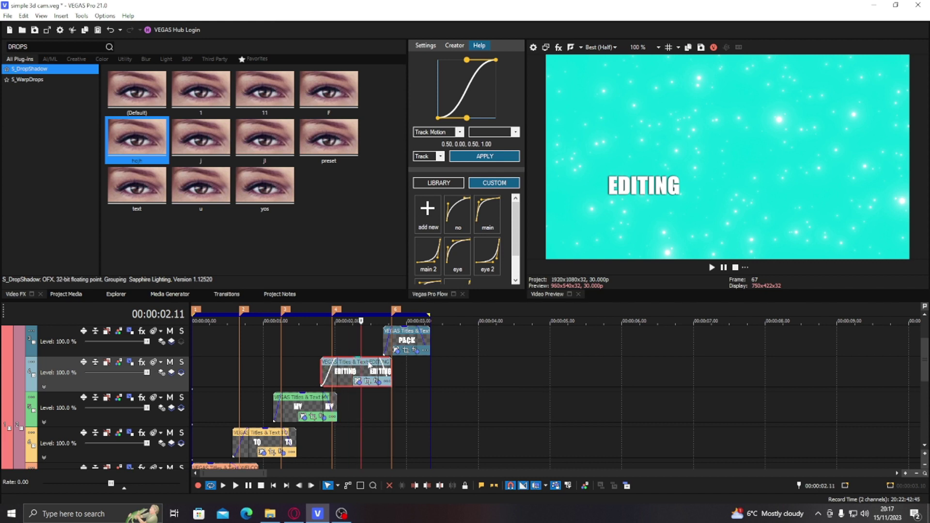
{"action": "left_click", "coordinate": [402, 339]}
{"action": "left_click", "coordinate": [396, 350]}
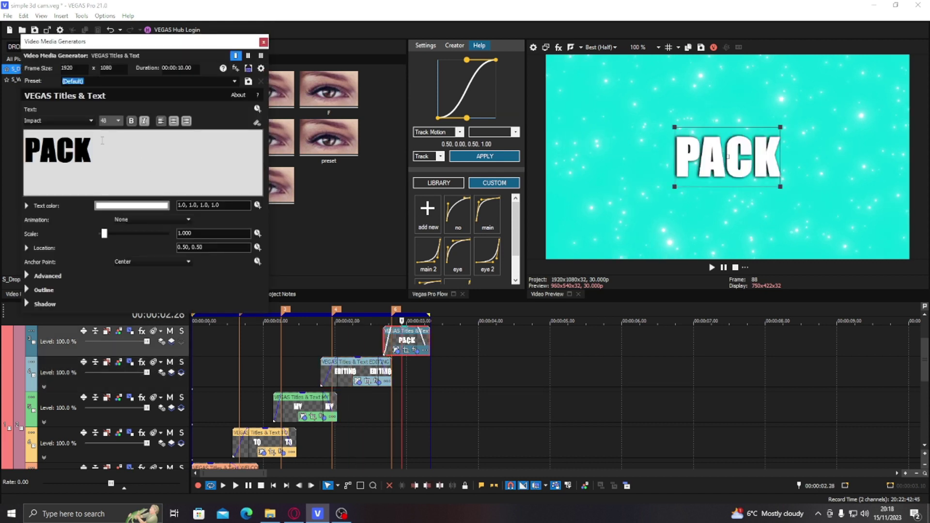
{"action": "left_click", "coordinate": [263, 43]}
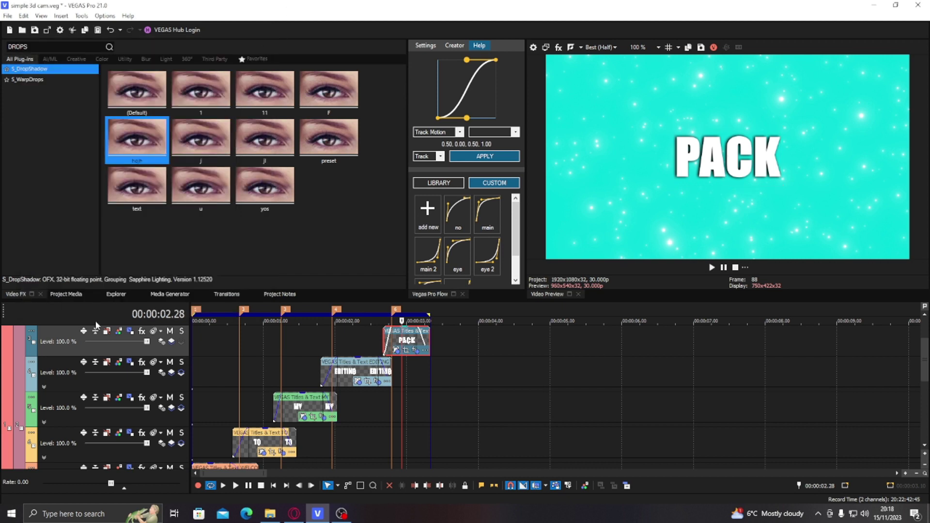
Bring the PACK track's motion frame forward to about Z -284 and scale it to about 1060 × 596
{"action": "left_click", "coordinate": [131, 332]}
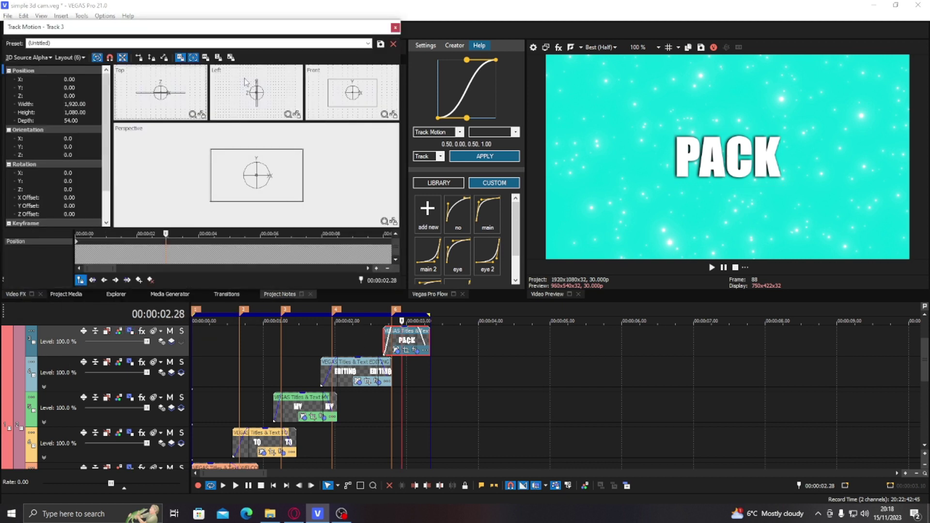
{"action": "left_click_drag", "start_coordinate": [260, 100], "coordinate": [264, 100]}
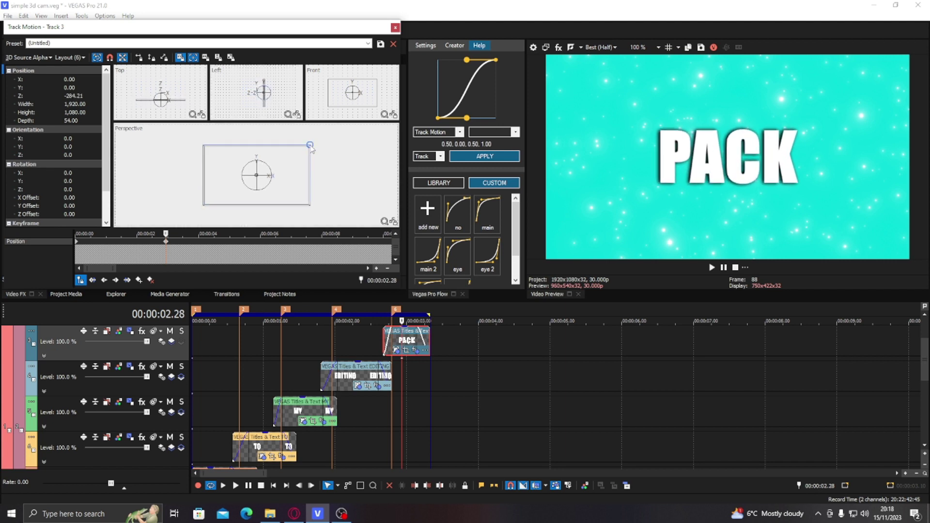
{"action": "left_click_drag", "start_coordinate": [310, 145], "coordinate": [289, 156]}
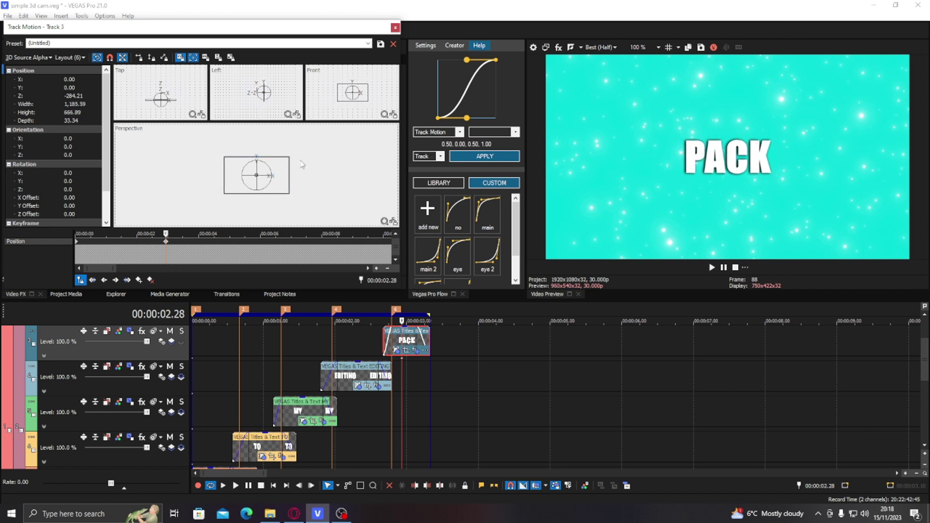
{"action": "left_click_drag", "start_coordinate": [289, 157], "coordinate": [286, 159]}
Delete the PACK track's initial motion keyframe at the start of the timeline
{"action": "right_click", "coordinate": [77, 246]}
{"action": "left_click", "coordinate": [421, 9]}
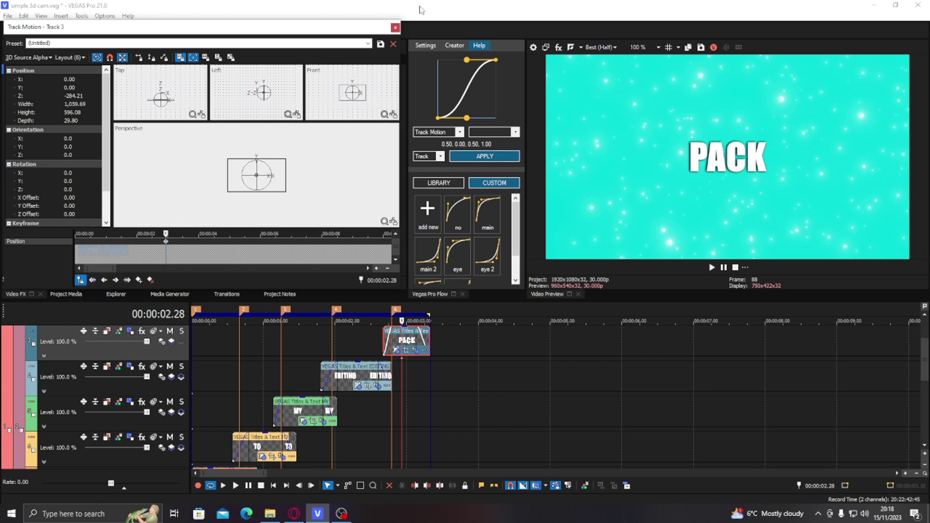
{"action": "left_click", "coordinate": [395, 28]}
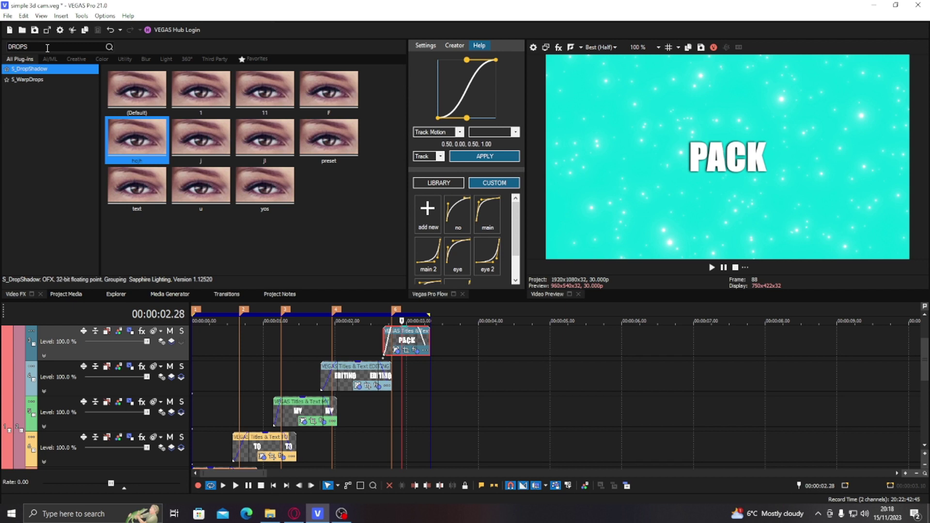
Play through the timeline and check the placement and timing of the WELCOME, TO, MY, EDITING and PACK titles
{"action": "left_click", "coordinate": [347, 347]}
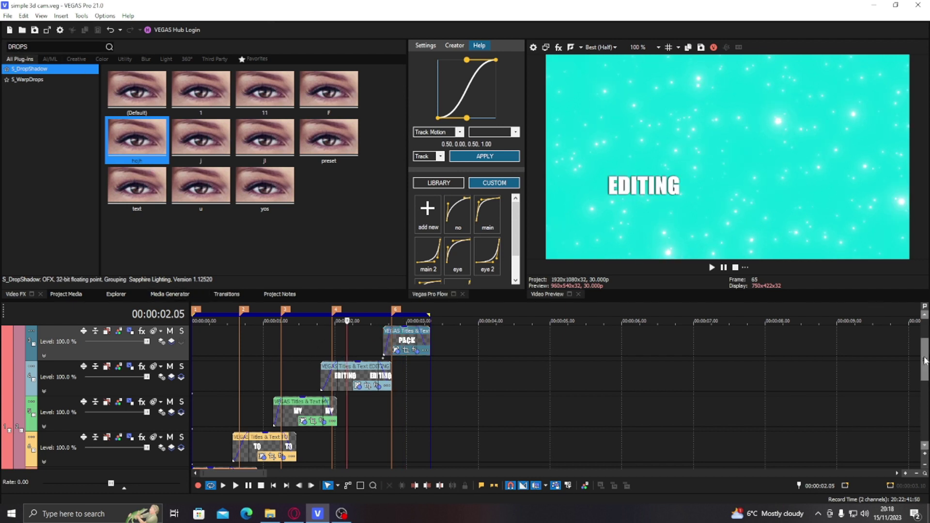
{"action": "scroll", "coordinate": [270, 382], "scroll_direction": "up", "scroll_amount": 2}
{"action": "left_click", "coordinate": [295, 365]}
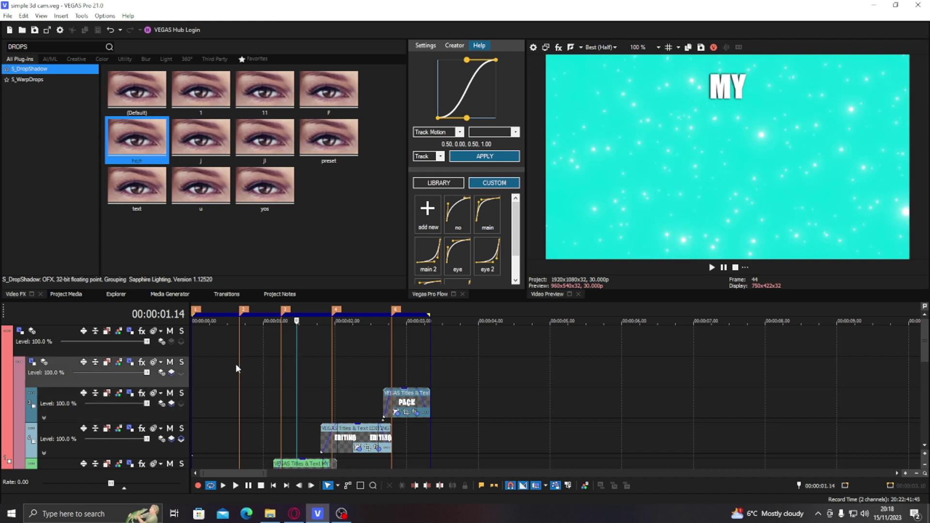
{"action": "left_click", "coordinate": [236, 364]}
{"action": "left_click", "coordinate": [391, 365]}
{"action": "left_click", "coordinate": [203, 368]}
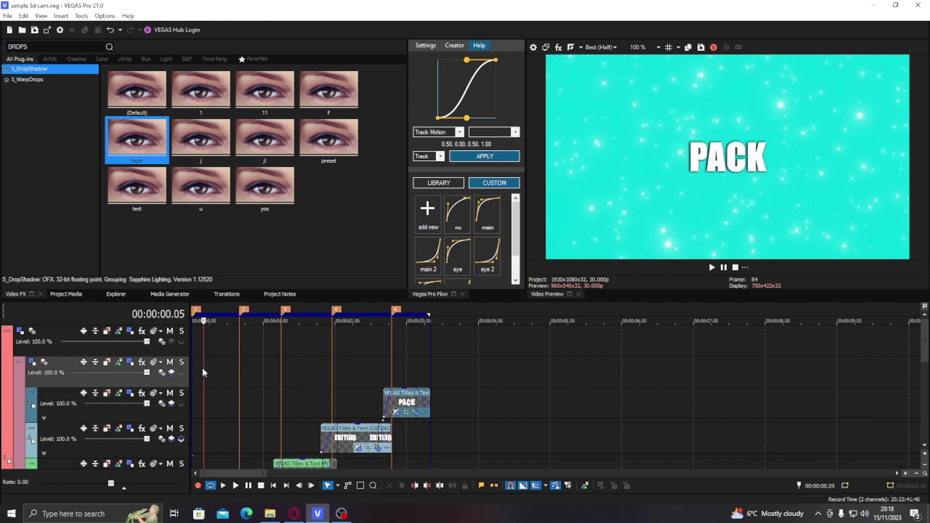
{"action": "key", "text": "space"}
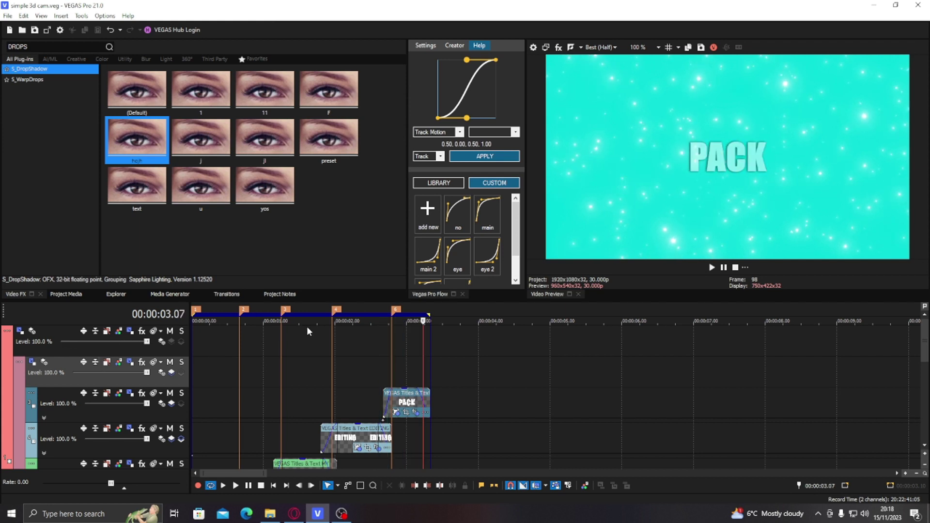
{"action": "left_click", "coordinate": [170, 344]}
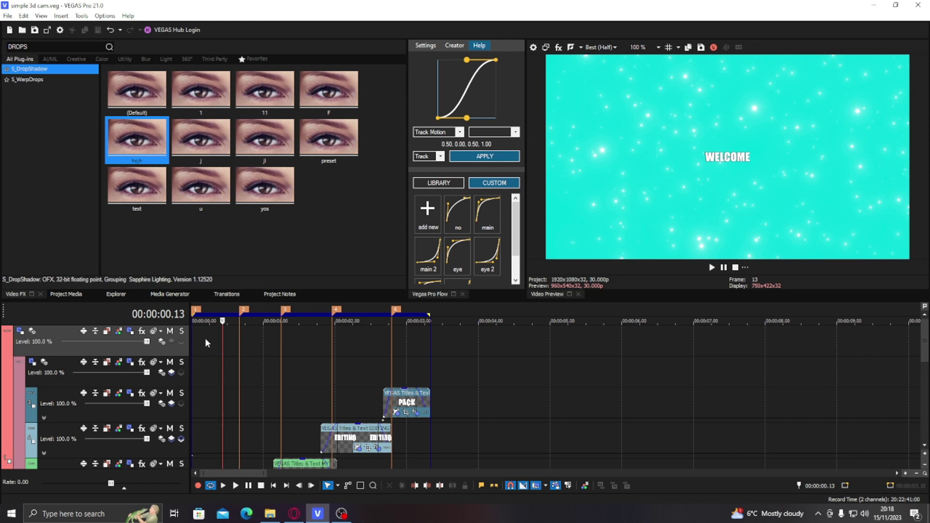
{"action": "left_click", "coordinate": [268, 338]}
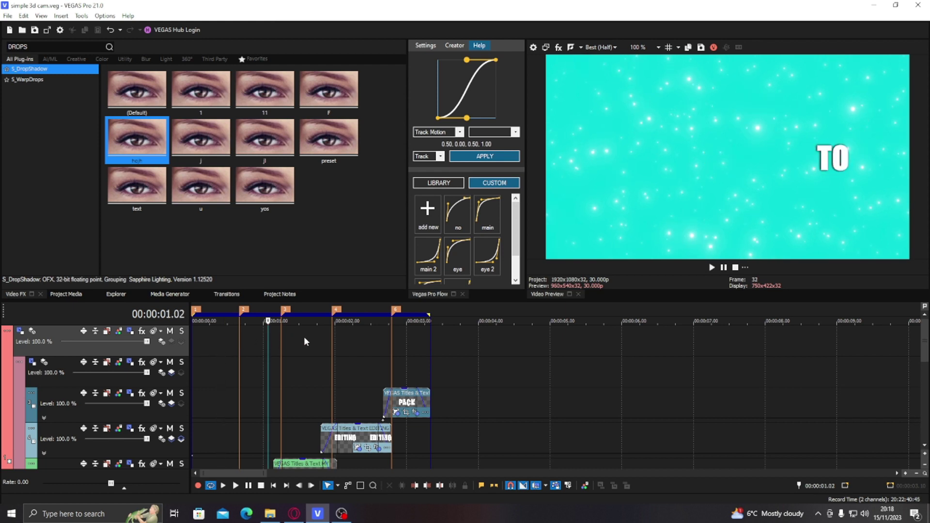
{"action": "key", "text": "space"}
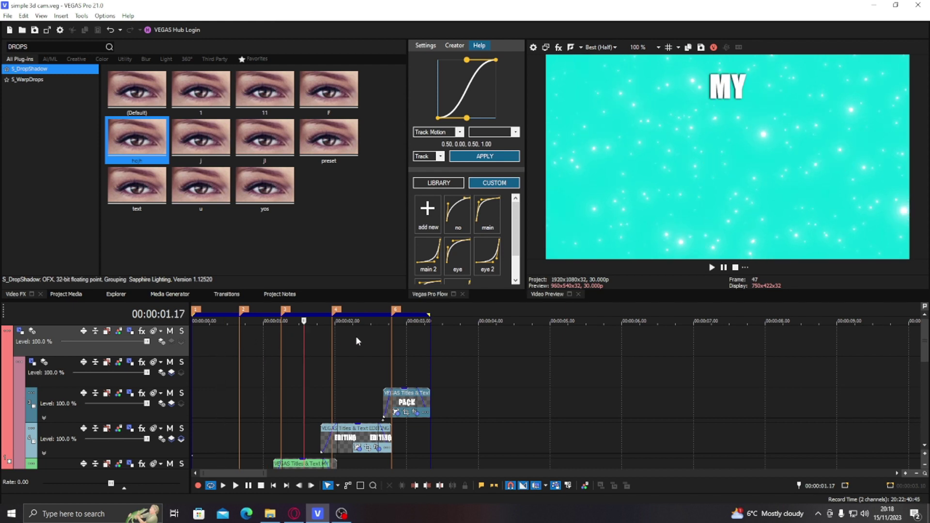
{"action": "left_click", "coordinate": [222, 340]}
{"action": "scroll", "coordinate": [215, 352], "scroll_direction": "up", "scroll_amount": 1}
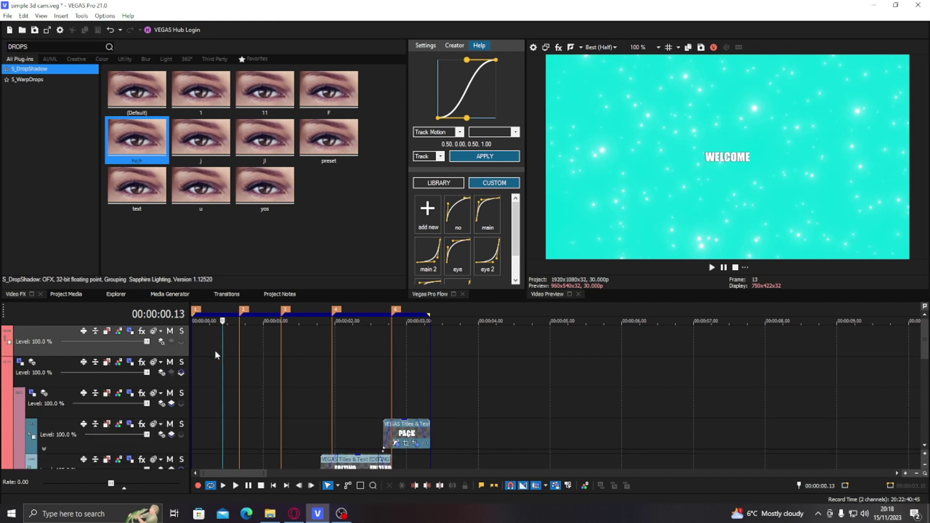
{"action": "scroll", "coordinate": [214, 350], "scroll_direction": "up", "scroll_amount": 1}
{"action": "scroll", "coordinate": [87, 379], "scroll_direction": "up", "scroll_amount": 1}
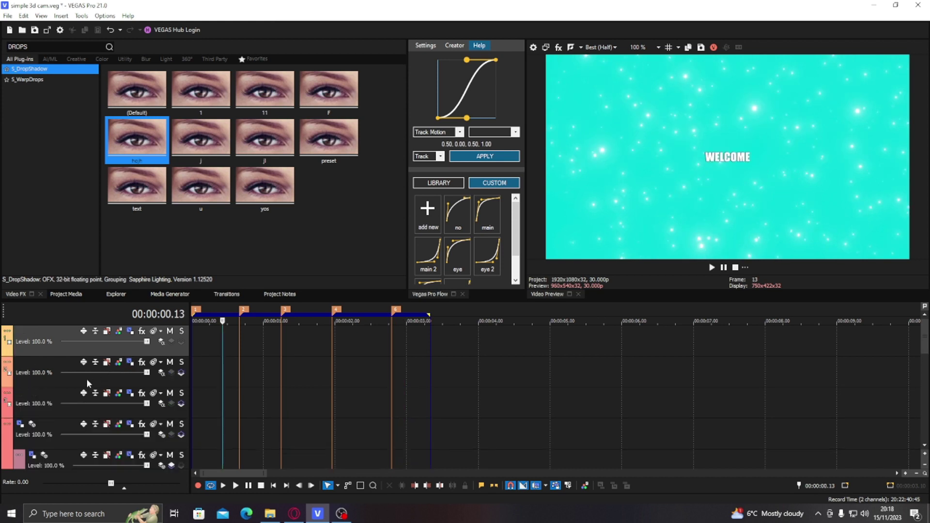
Nest tracks 4, 3 and 2 as compositing children of the tracks directly above them, making track 1 the outermost parent
{"action": "left_click", "coordinate": [41, 423]}
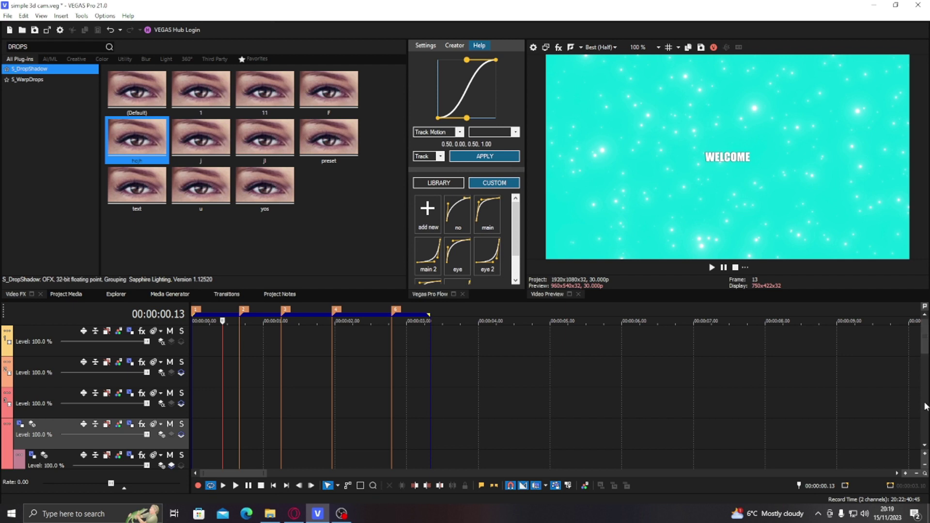
{"action": "left_click_drag", "start_coordinate": [927, 351], "coordinate": [927, 368]}
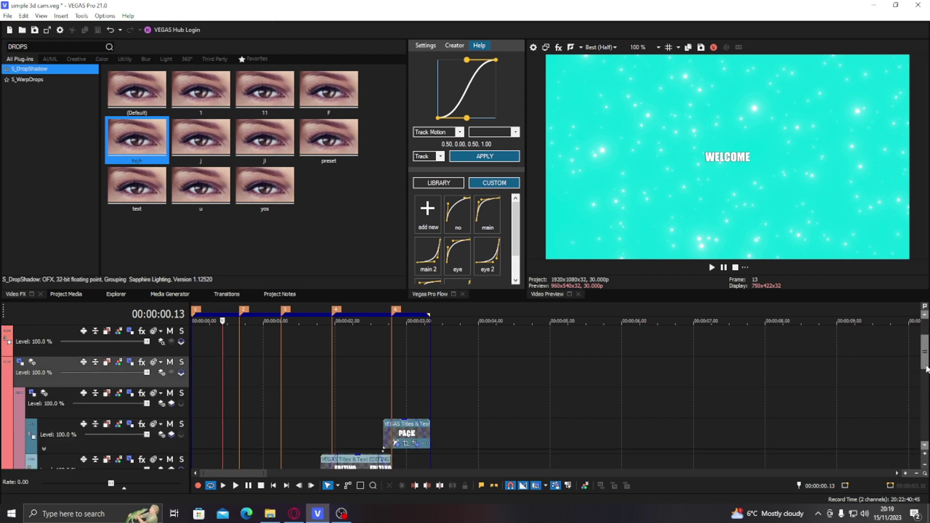
{"action": "left_click_drag", "start_coordinate": [927, 369], "coordinate": [926, 426]}
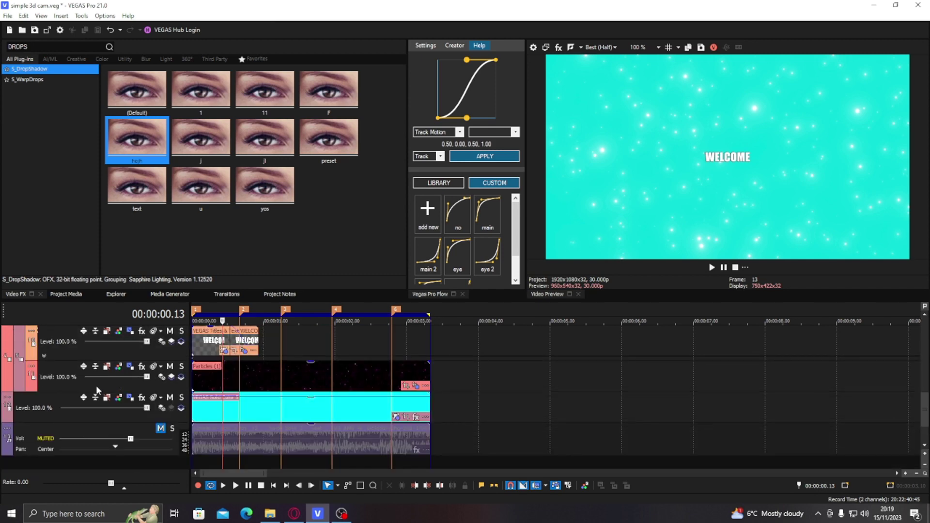
{"action": "left_click_drag", "start_coordinate": [926, 411], "coordinate": [896, 342]}
{"action": "left_click", "coordinate": [180, 435]}
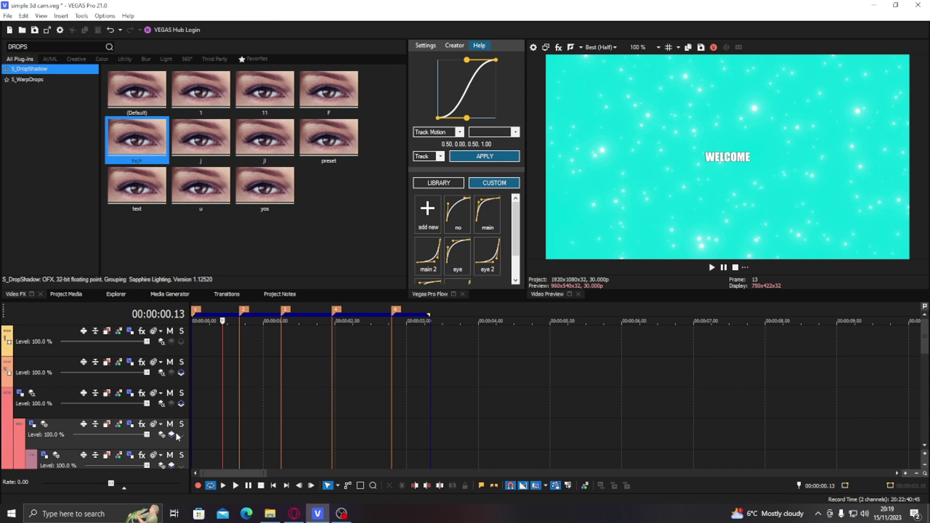
{"action": "left_click", "coordinate": [165, 415]}
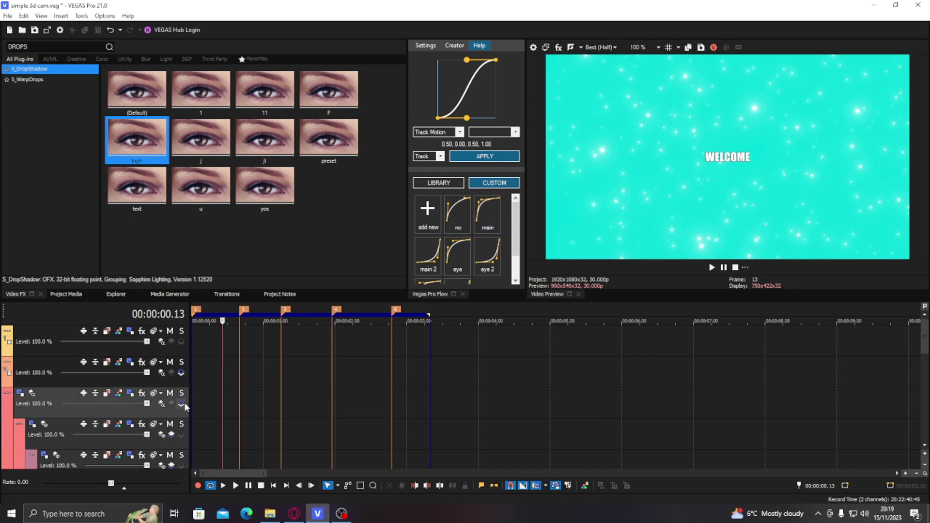
{"action": "left_click", "coordinate": [182, 373]}
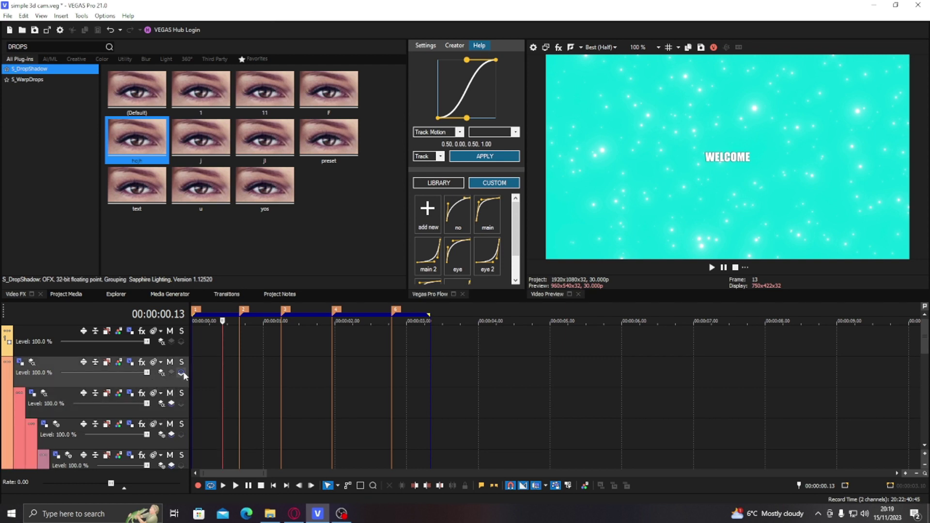
{"action": "left_click", "coordinate": [182, 374]}
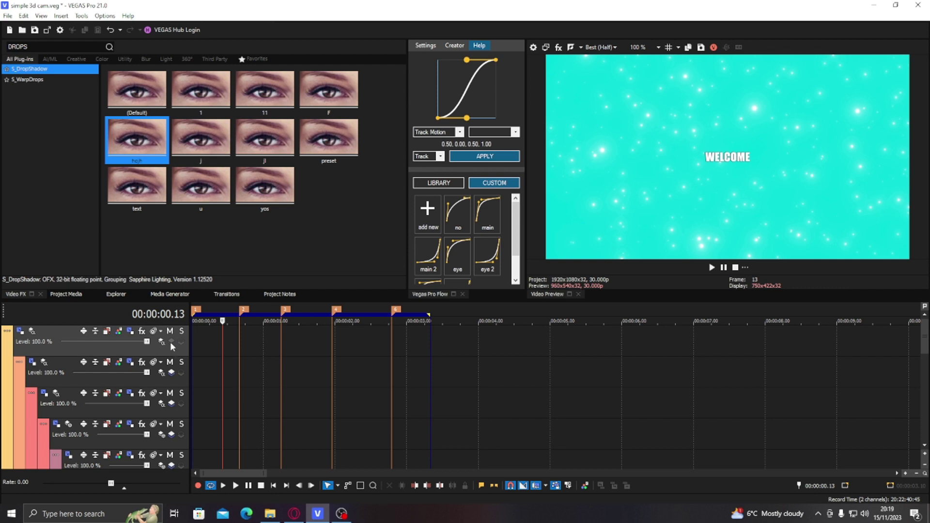
Set both the compositing mode and the parent composite mode of track 1 to 3D Source Alpha
{"action": "left_click", "coordinate": [161, 341]}
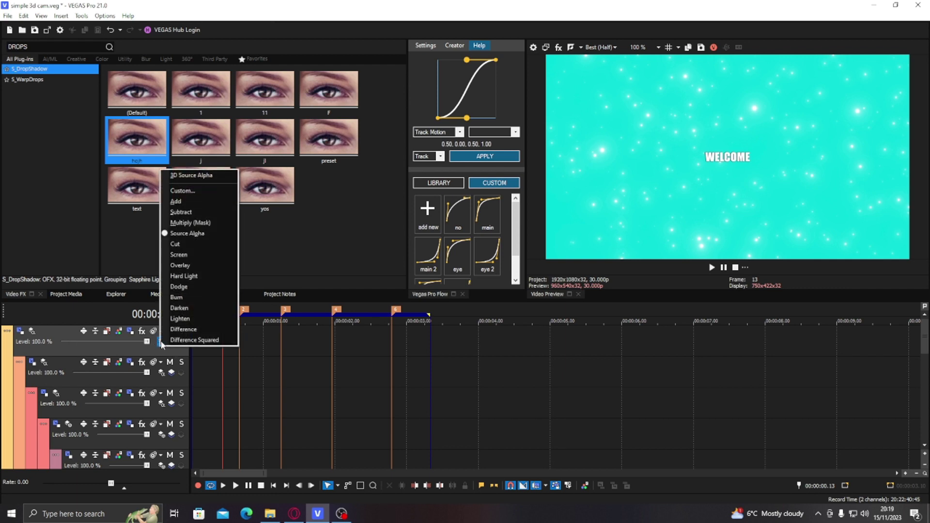
{"action": "left_click", "coordinate": [208, 172]}
{"action": "left_click", "coordinate": [33, 332]}
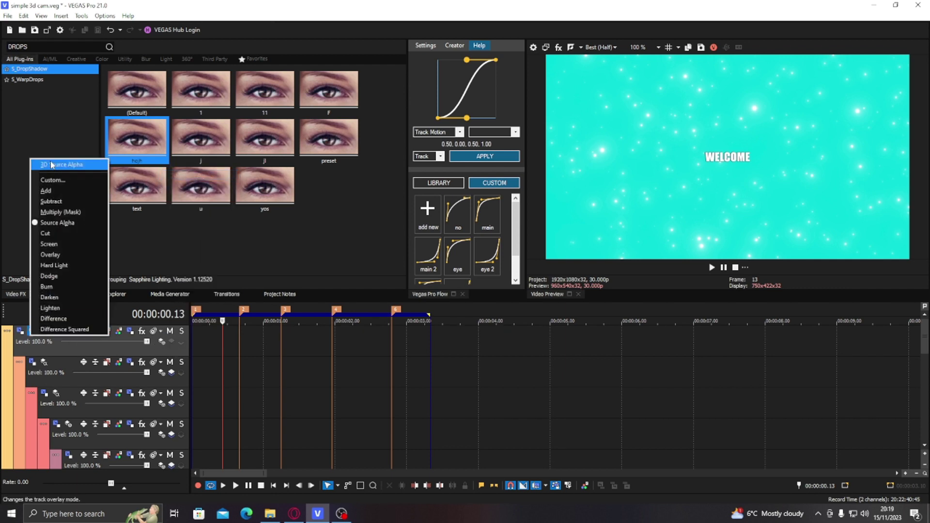
{"action": "left_click", "coordinate": [58, 164]}
Add a parent motion keyframe at 00:00:00.12 on track 5, the parent directly above the title tracks
{"action": "left_click", "coordinate": [109, 363]}
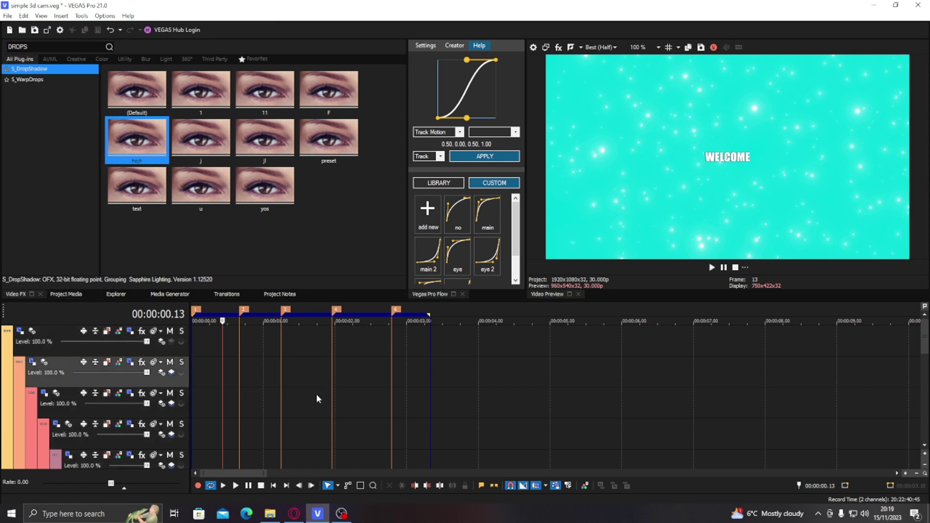
{"action": "left_click", "coordinate": [293, 398]}
{"action": "left_click_drag", "start_coordinate": [922, 351], "coordinate": [911, 375]}
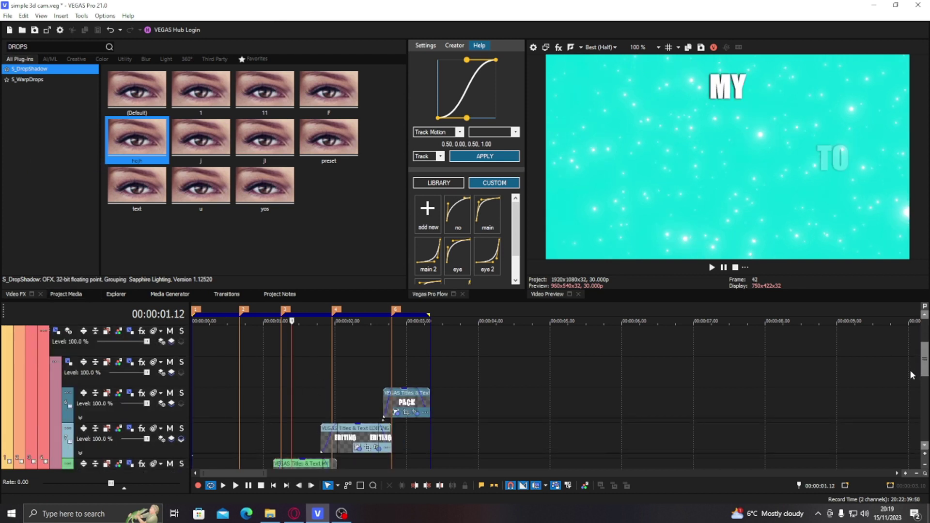
{"action": "left_click", "coordinate": [220, 374]}
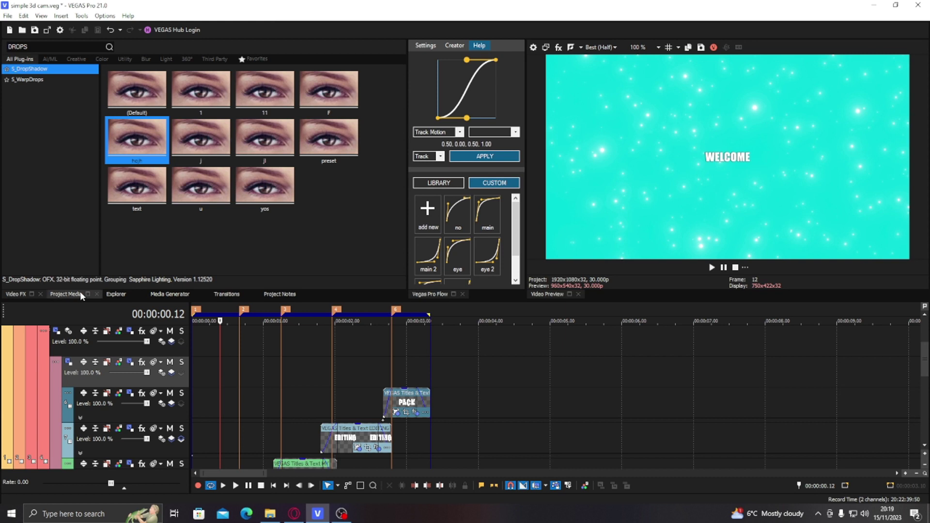
{"action": "left_click", "coordinate": [68, 363]}
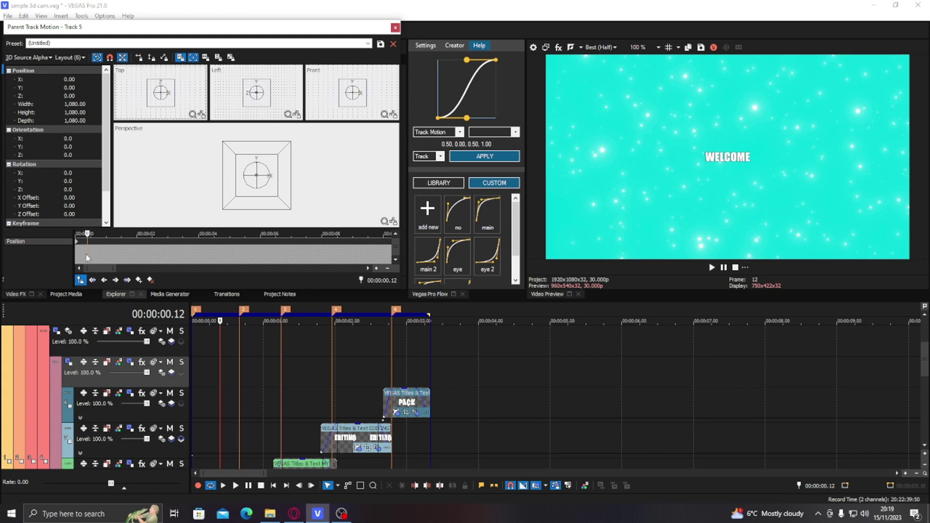
{"action": "key", "text": "Home"}
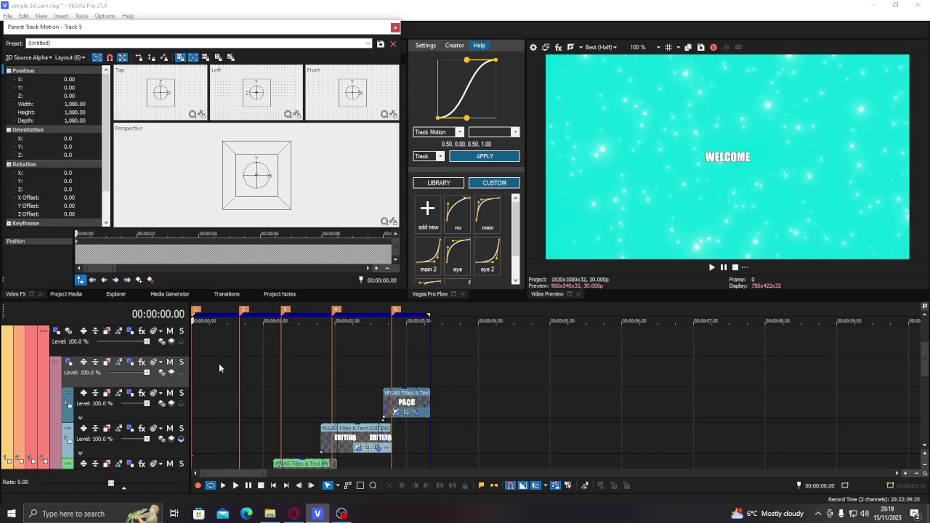
{"action": "left_click", "coordinate": [231, 371]}
{"action": "left_click", "coordinate": [223, 372]}
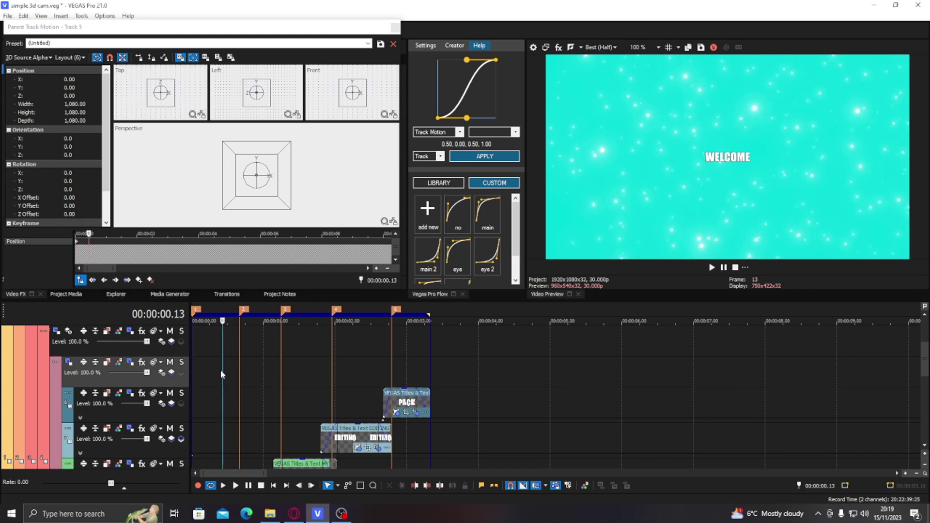
{"action": "left_click", "coordinate": [220, 372]}
{"action": "scroll", "coordinate": [219, 371], "scroll_direction": "up", "scroll_amount": 2}
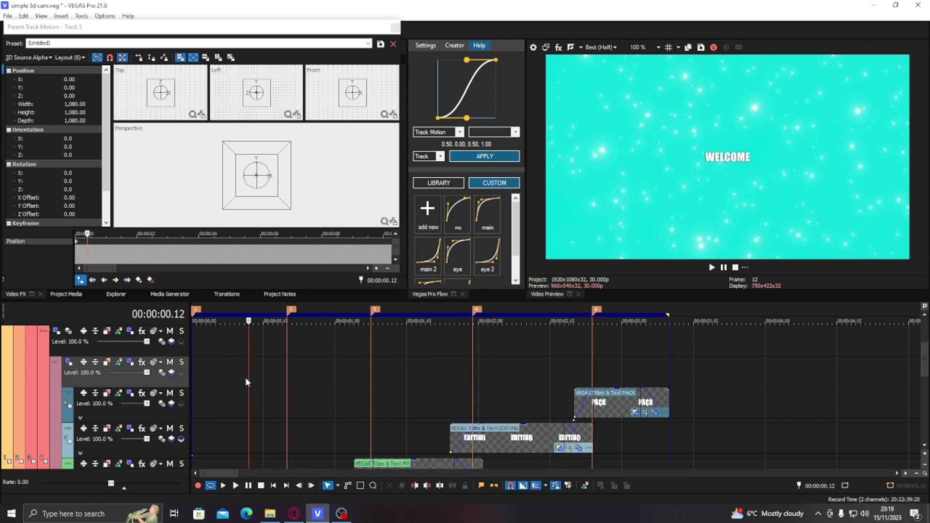
{"action": "left_click", "coordinate": [208, 415]}
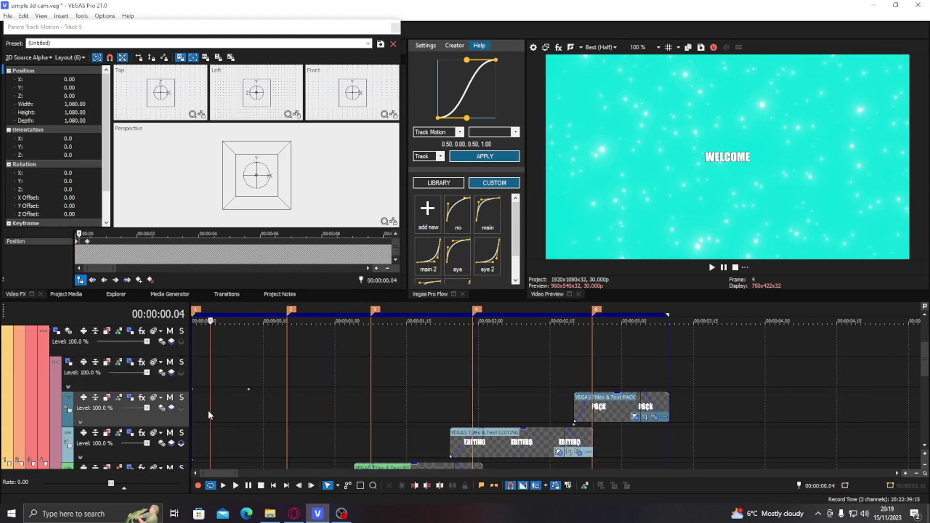
At the start keyframe of track 5's parent motion, move the frame to about Z -1,345
{"action": "left_click", "coordinate": [193, 388]}
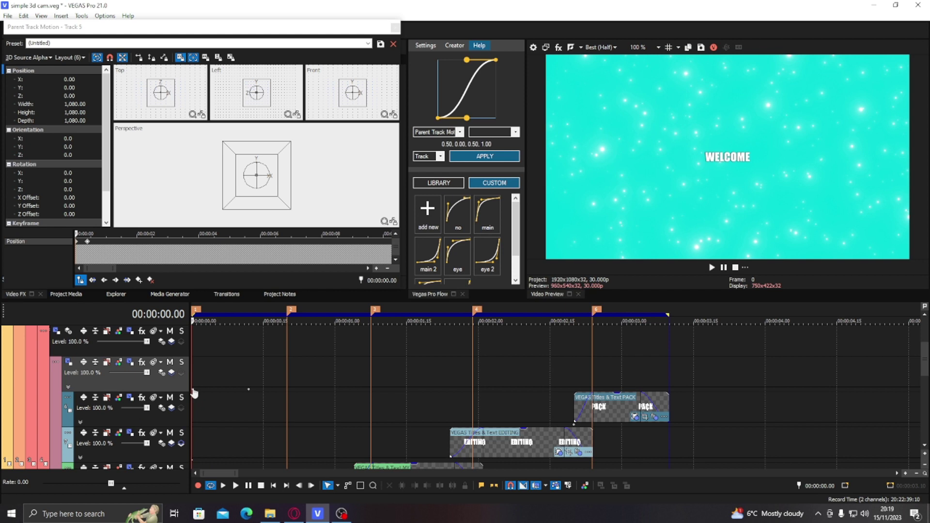
{"action": "left_click", "coordinate": [264, 97]}
{"action": "left_click_drag", "start_coordinate": [263, 94], "coordinate": [263, 95]}
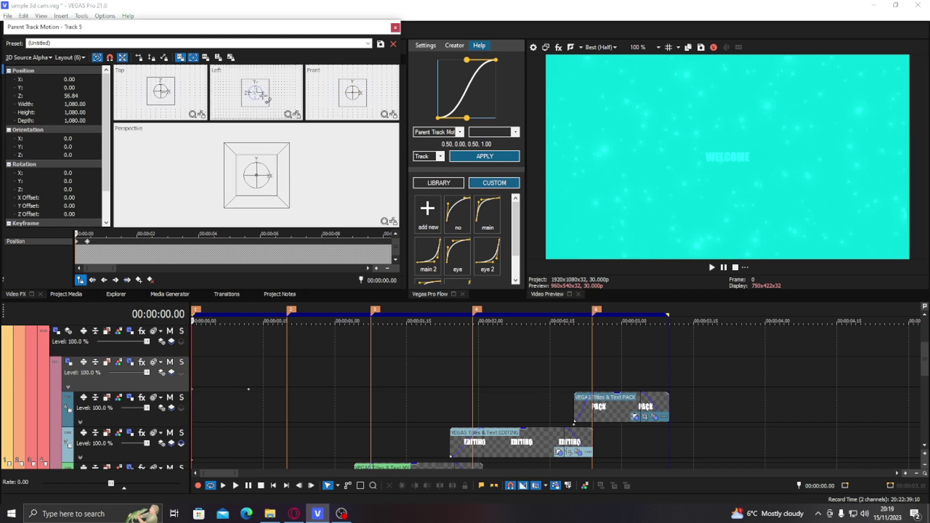
{"action": "left_click_drag", "start_coordinate": [265, 97], "coordinate": [265, 99]}
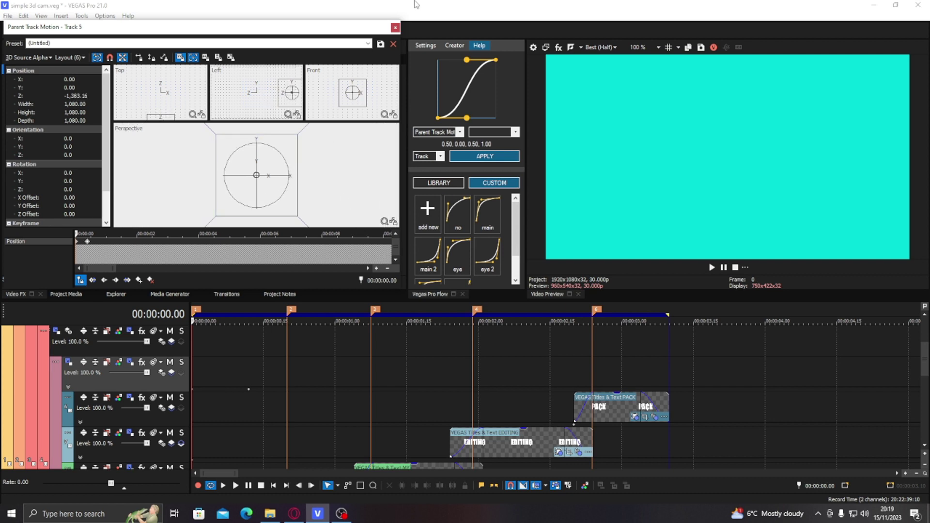
{"action": "key", "text": "Right"}
{"action": "key", "text": "Right"}
{"action": "key", "text": "Right"}
{"action": "key", "text": "Right"}
{"action": "key", "text": "Right"}
{"action": "key", "text": "Right"}
{"action": "key", "text": "Right"}
{"action": "key", "text": "Right"}
{"action": "key", "text": "Right"}
{"action": "key", "text": "Right"}
{"action": "key", "text": "Right"}
{"action": "key", "text": "Right"}
{"action": "key", "text": "Right"}
{"action": "key", "text": "Right"}
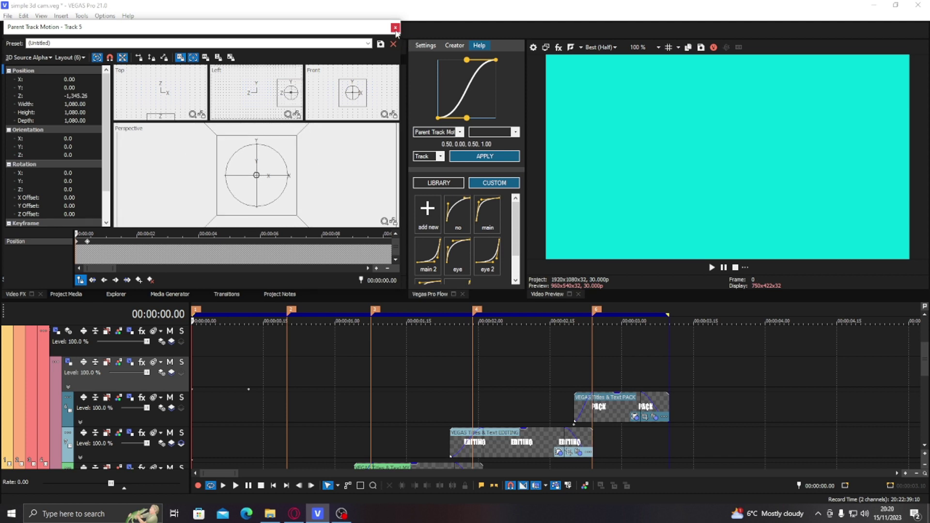
{"action": "left_click", "coordinate": [396, 30]}
At the 00:00:00.12 keyframe of track 5's parent motion, move the frame to about Z -891 so WELCOME is framed large
{"action": "left_click", "coordinate": [213, 362]}
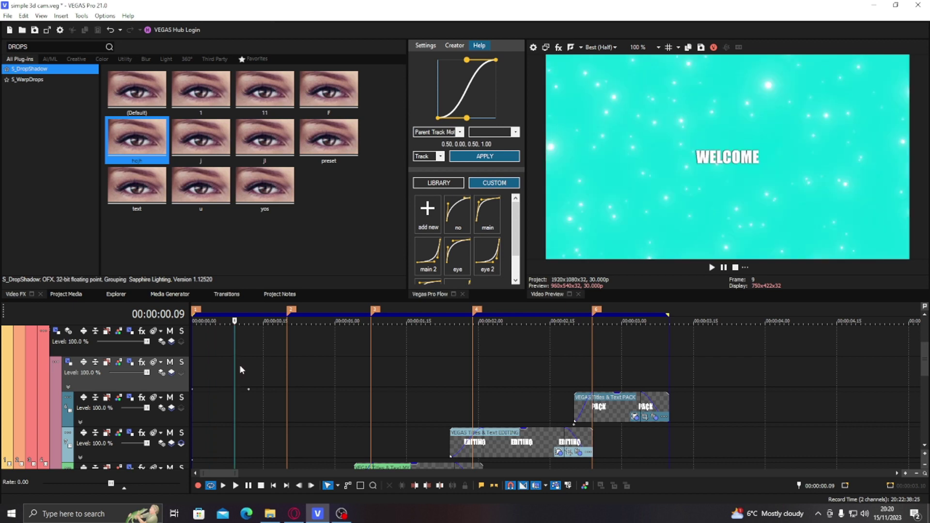
{"action": "left_click", "coordinate": [249, 391]}
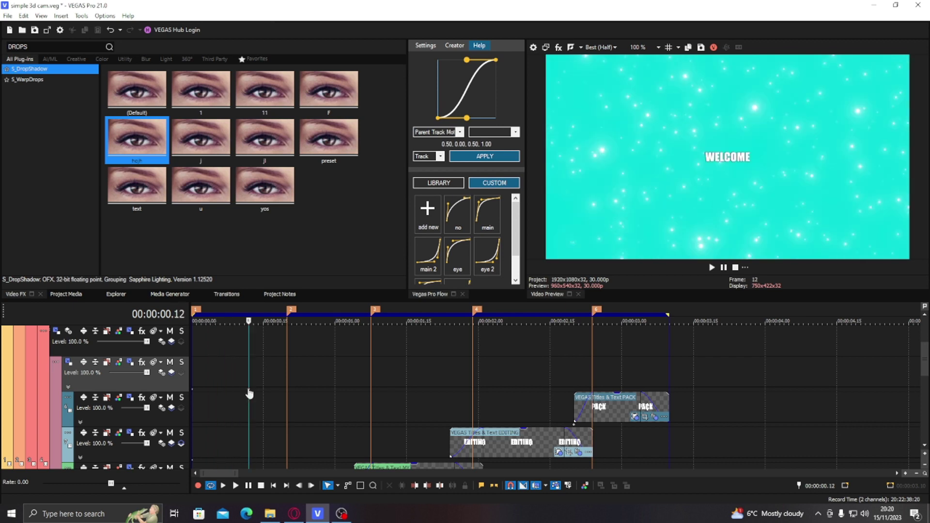
{"action": "double_click", "coordinate": [249, 391]}
{"action": "left_click_drag", "start_coordinate": [270, 109], "coordinate": [287, 171]}
{"action": "left_click", "coordinate": [396, 29]}
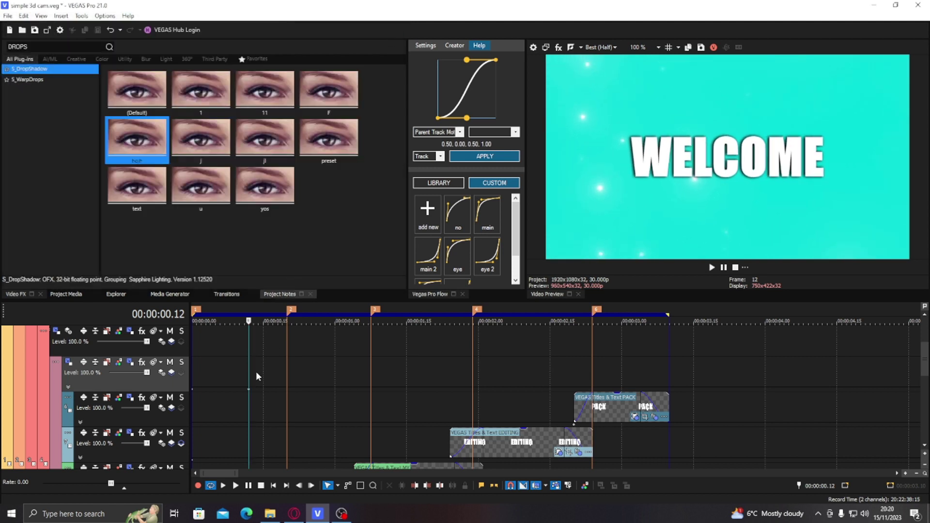
Play the opening from the start several times and check the camera move onto the WELCOME title
{"action": "left_click", "coordinate": [193, 367]}
{"action": "key", "text": "space"}
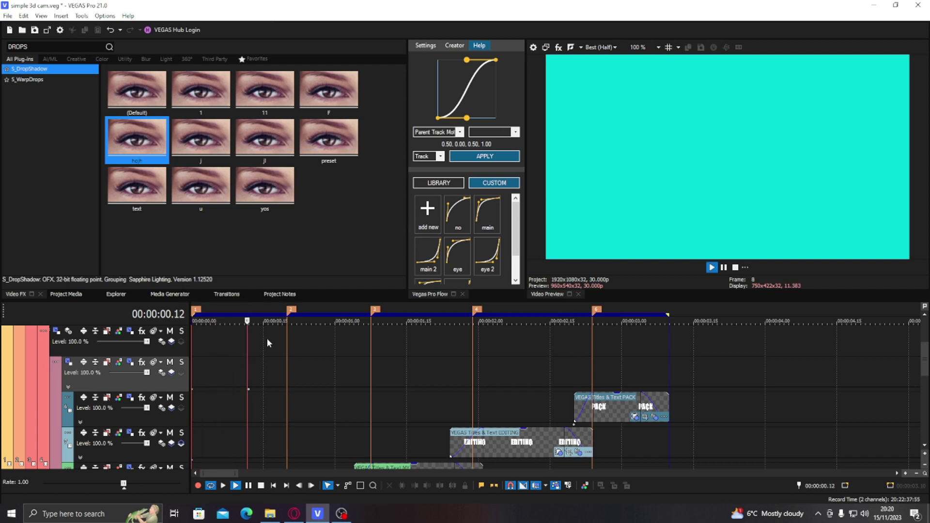
{"action": "key", "text": "space"}
{"action": "key", "text": "space"}
{"action": "key", "text": "space"}
{"action": "key", "text": "space"}
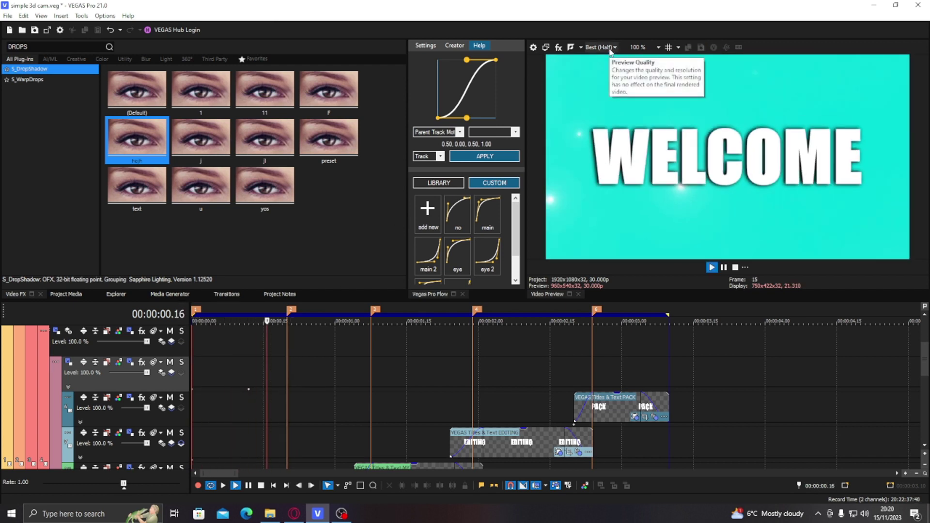
{"action": "key", "text": "space"}
{"action": "key", "text": "space"}
{"action": "key", "text": "space"}
{"action": "key", "text": "space"}
{"action": "key", "text": "space"}
{"action": "key", "text": "space"}
{"action": "key", "text": "space"}
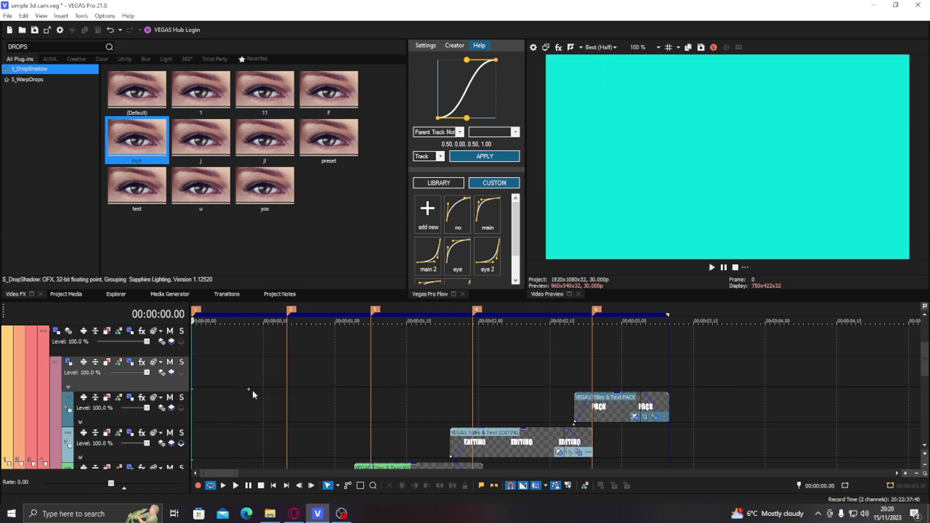
Shift track 5's second parent motion keyframe to 00:00:00.14 and check its motion settings
{"action": "left_click_drag", "start_coordinate": [251, 387], "coordinate": [255, 388]}
{"action": "double_click", "coordinate": [244, 376]}
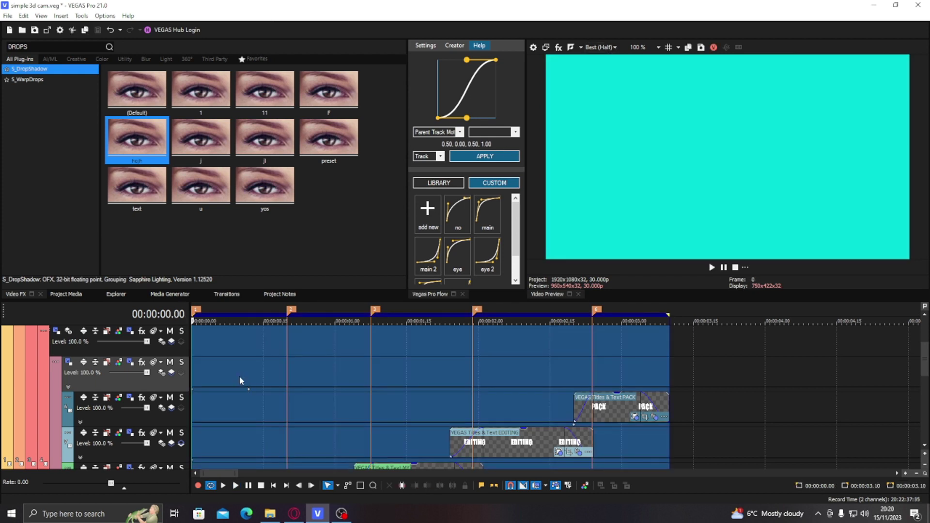
{"action": "left_click", "coordinate": [240, 376]}
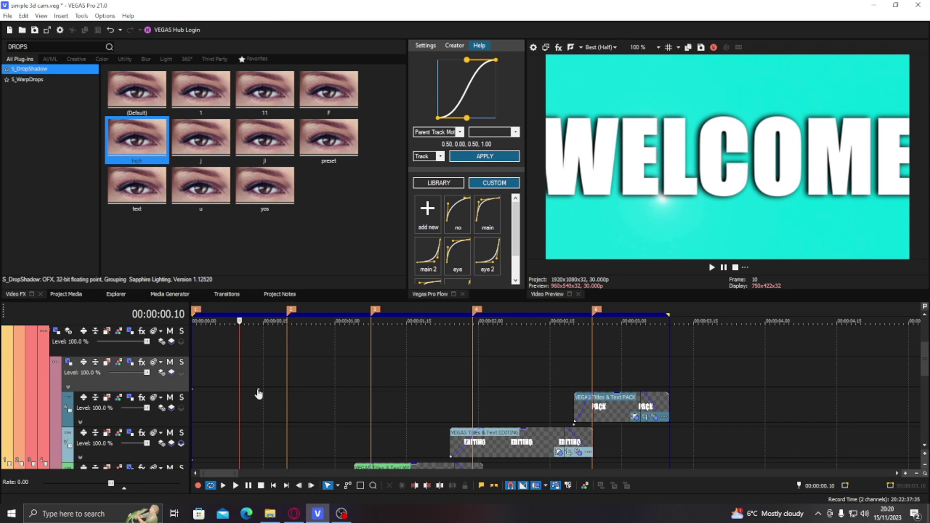
{"action": "double_click", "coordinate": [259, 390]}
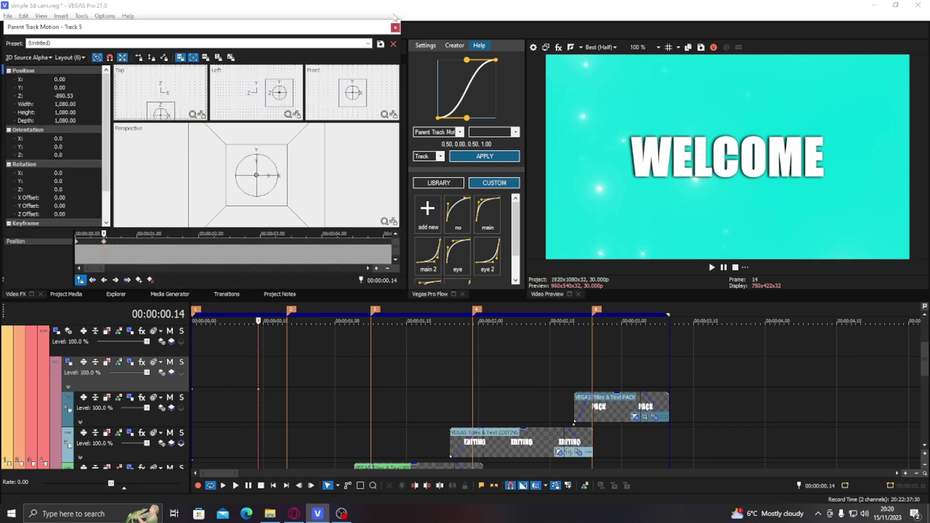
{"action": "left_click", "coordinate": [395, 28]}
Shape the easing curve for the parent track motion to about 0.03, 0.73, 0.29, 0.95
{"action": "left_click_drag", "start_coordinate": [466, 119], "coordinate": [454, 63]}
{"action": "left_click", "coordinate": [213, 376]}
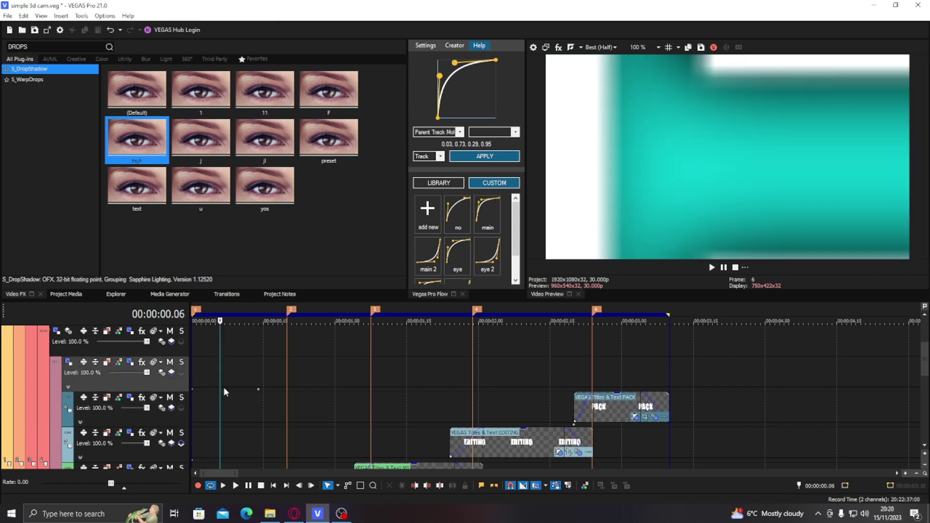
Remove the extra parent motion keyframe at 00:00:00.04 and change the start keyframe's interpolation so the camera move begins faster
{"action": "left_click", "coordinate": [212, 389]}
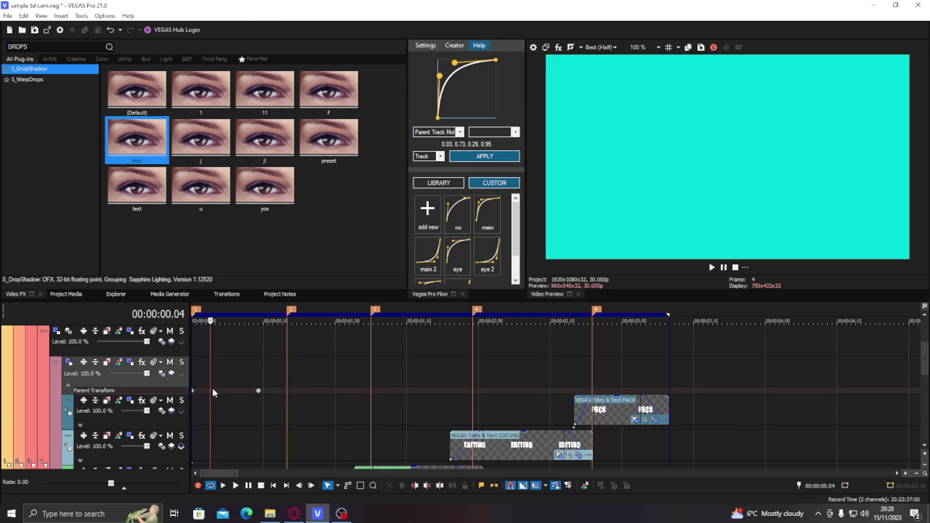
{"action": "double_click", "coordinate": [211, 391]}
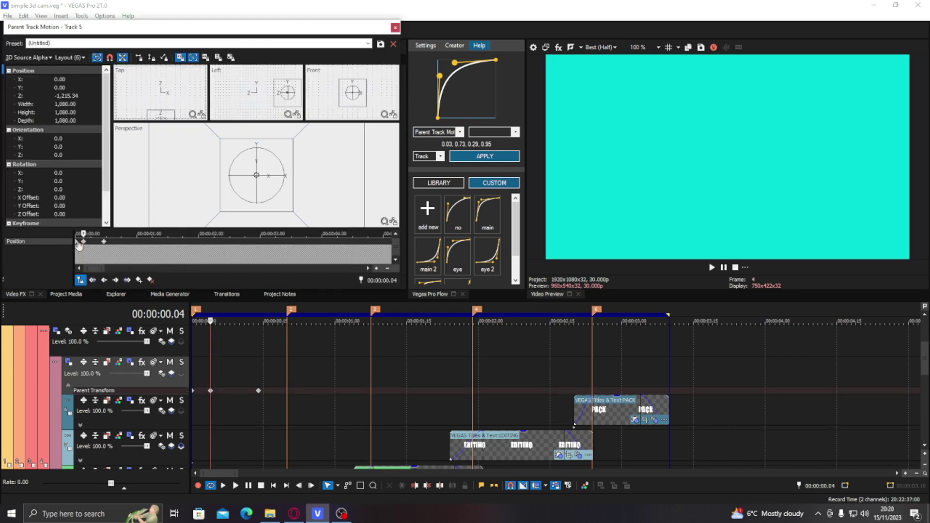
{"action": "right_click", "coordinate": [83, 242]}
{"action": "left_click", "coordinate": [84, 247]}
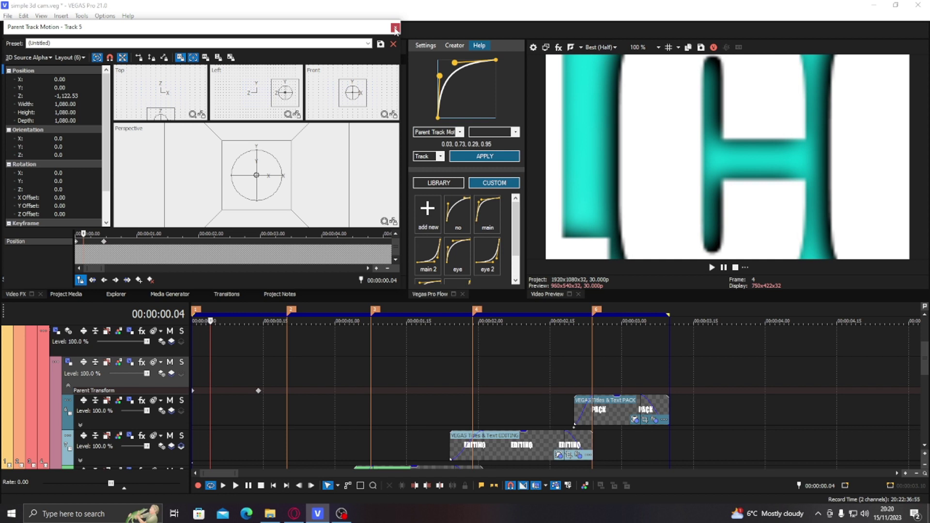
{"action": "left_click", "coordinate": [396, 27]}
{"action": "left_click", "coordinate": [213, 376]}
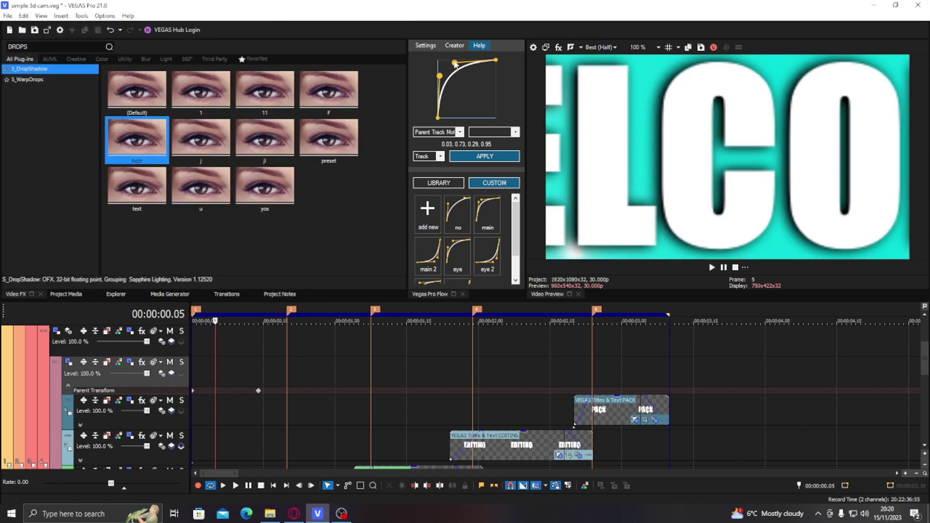
Reshape the easing curve to about 0.01, 0.83, 0.72, 0.97 and apply it to the parent track motion
{"action": "mouse_move", "coordinate": [455, 62]}
{"action": "left_mouse_down"}
{"action": "mouse_move", "coordinate": [480, 64]}
{"action": "mouse_move", "coordinate": [438, 71]}
{"action": "left_mouse_up"}
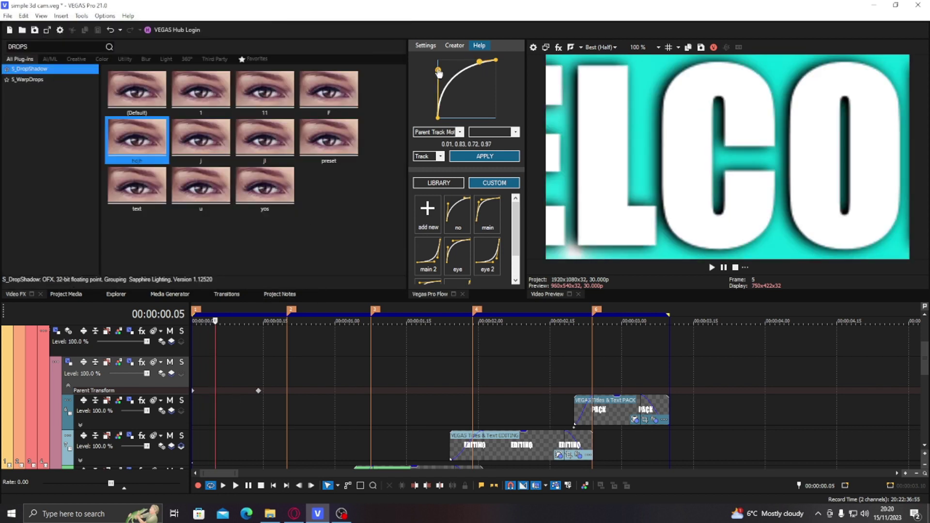
{"action": "left_click", "coordinate": [466, 157]}
{"action": "left_click", "coordinate": [500, 292]}
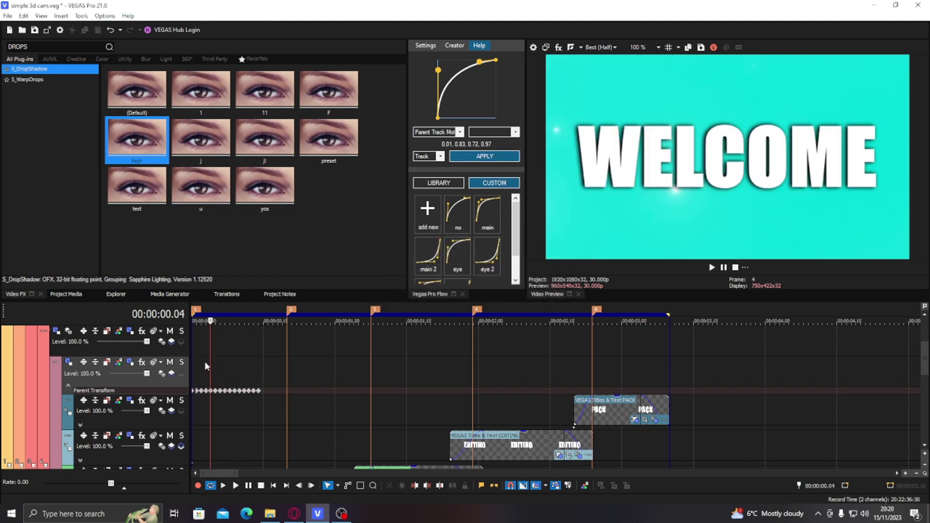
Play the opening from the start repeatedly and check the eased camera move onto the WELCOME title
{"action": "left_click", "coordinate": [194, 363]}
{"action": "key", "text": "space"}
{"action": "key", "text": "space"}
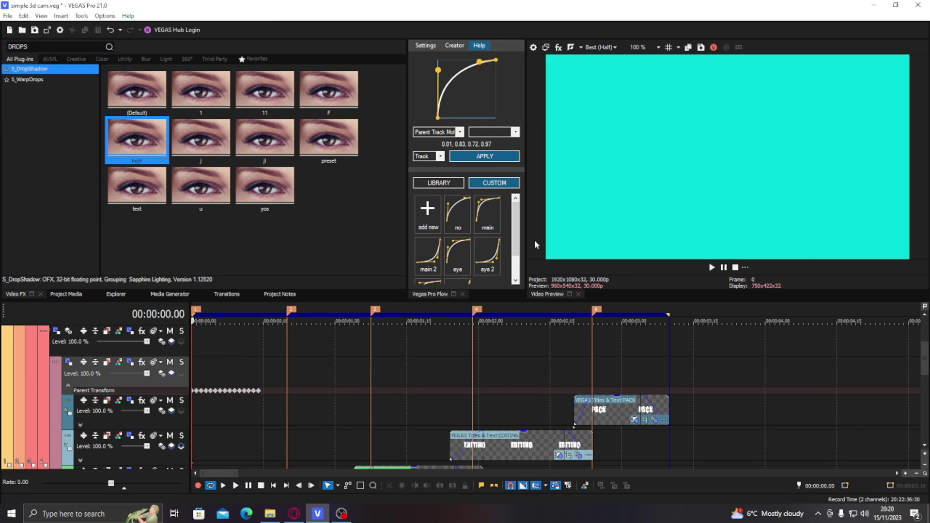
{"action": "key", "text": "space"}
{"action": "key", "text": "space"}
{"action": "key", "text": "space"}
{"action": "key", "text": "space"}
{"action": "key", "text": "space"}
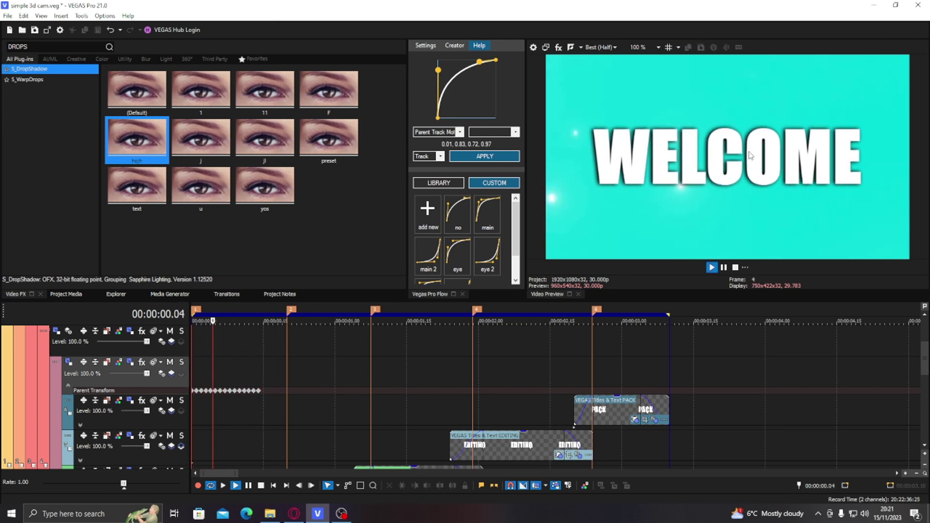
{"action": "key", "text": "space"}
{"action": "key", "text": "space"}
{"action": "key", "text": "space"}
{"action": "key", "text": "space"}
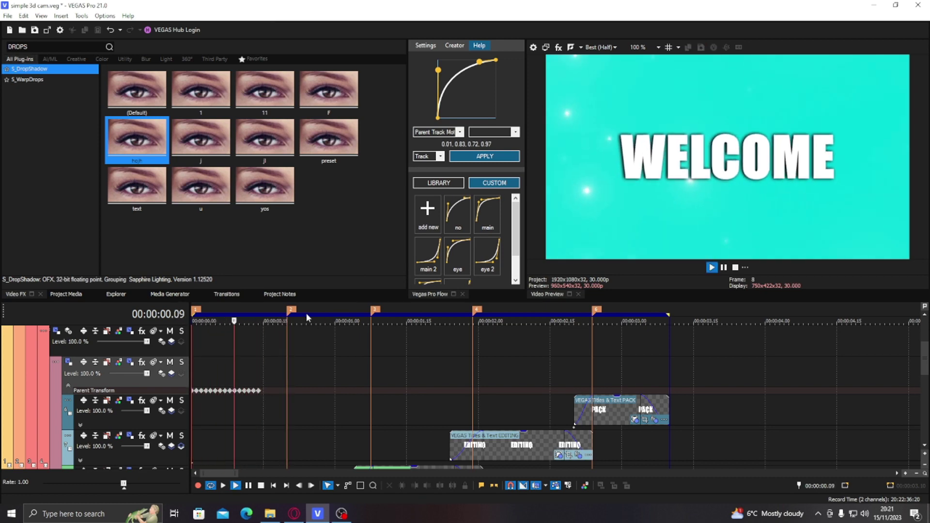
{"action": "key", "text": "space"}
{"action": "left_click", "coordinate": [230, 343]}
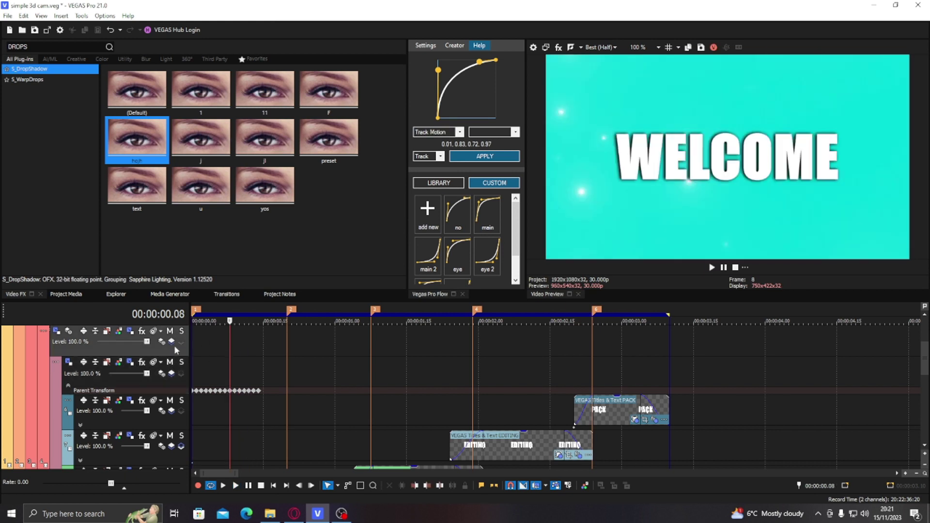
Open track 4's parent motion and add position keyframes at 00:00:00.09 and 00:00:01.02
{"action": "left_click", "coordinate": [57, 332]}
{"action": "left_click", "coordinate": [234, 344]}
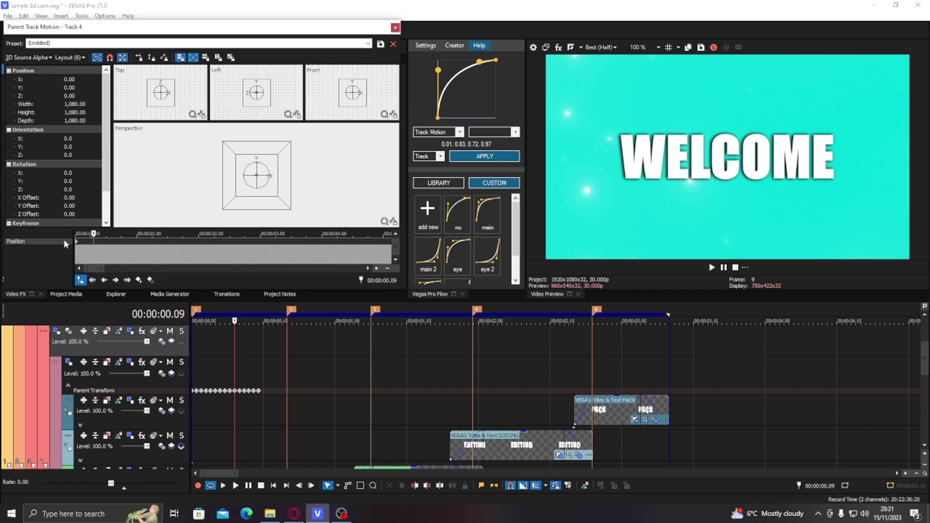
{"action": "scroll", "coordinate": [135, 237], "scroll_direction": "up", "scroll_amount": 3}
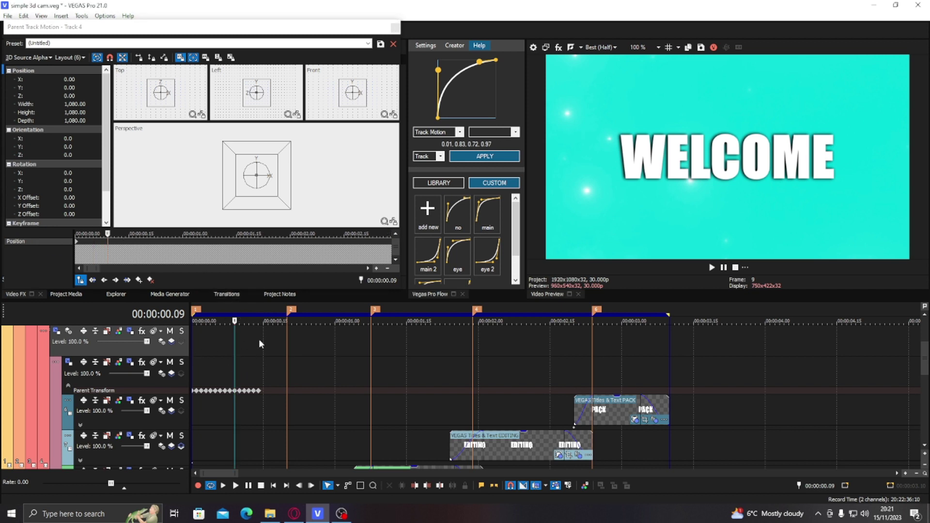
{"action": "left_click", "coordinate": [196, 310]}
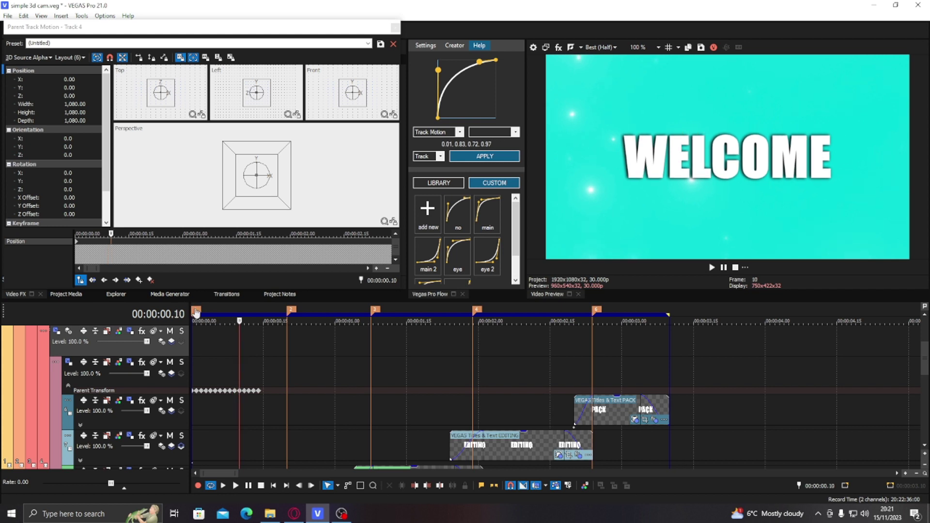
{"action": "left_click", "coordinate": [236, 341]}
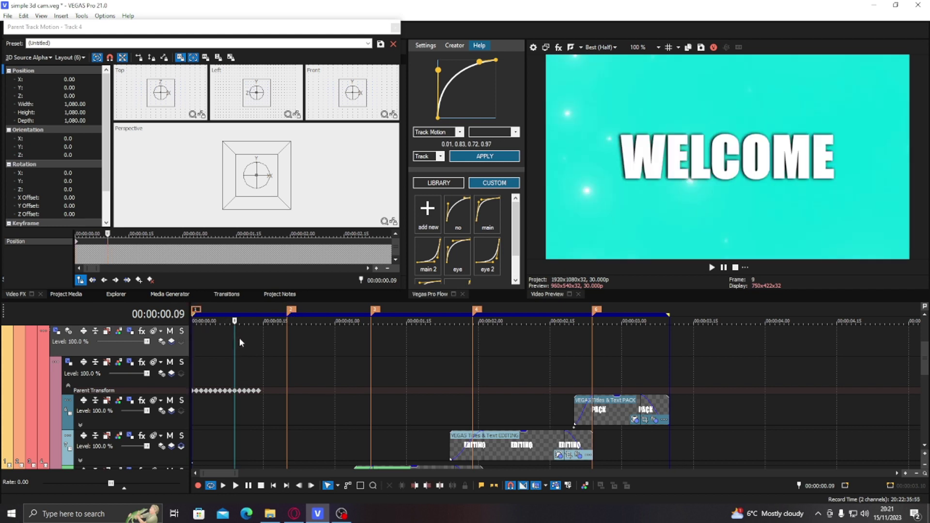
{"action": "left_click", "coordinate": [142, 283]}
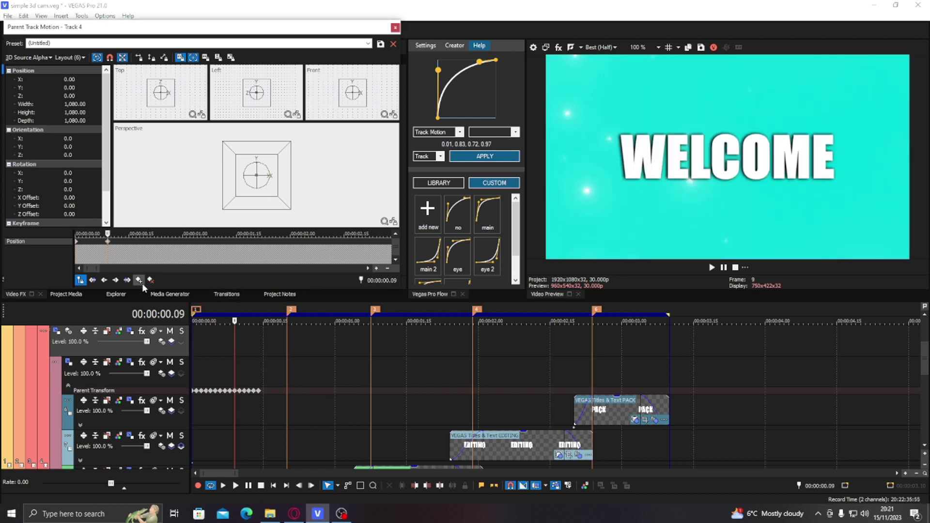
{"action": "left_click", "coordinate": [336, 338]}
{"action": "left_click", "coordinate": [342, 339]}
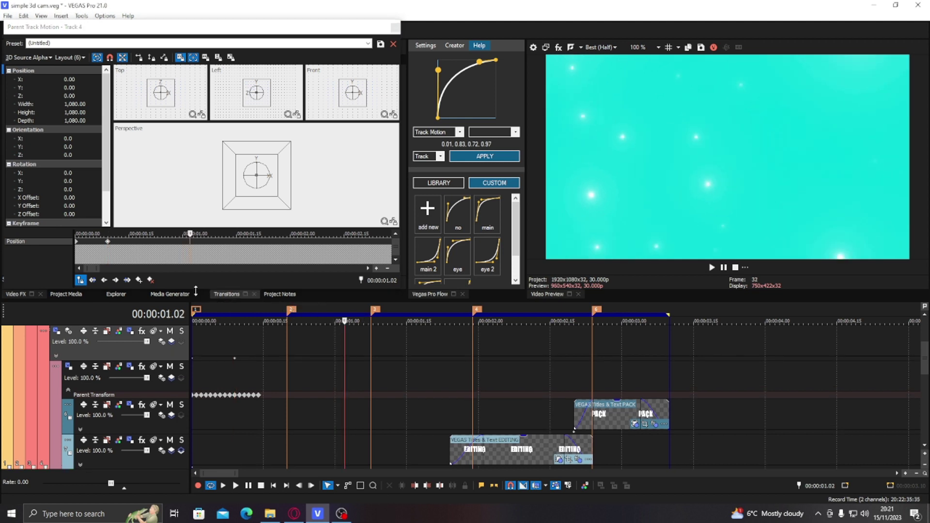
{"action": "left_click", "coordinate": [139, 279]}
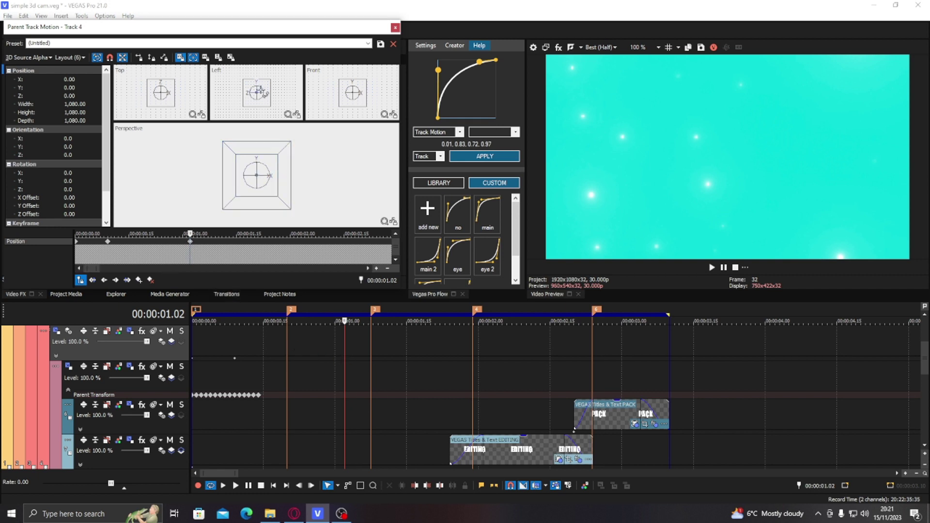
Move track 4's parent position at 00:00:01.02 to about X -428.76, Z 94.74 to bring the camera onto the TO title
{"action": "key", "text": "Left"}
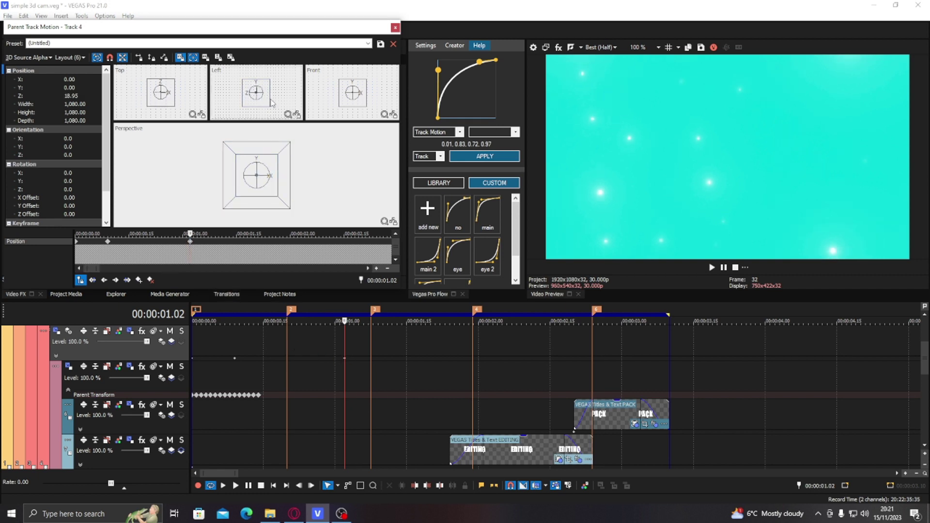
{"action": "key", "text": "Left"}
{"action": "key", "text": "Left"}
{"action": "key", "text": "Left"}
{"action": "key", "text": "Left"}
{"action": "left_click", "coordinate": [262, 183]}
{"action": "key", "text": "Left"}
{"action": "key", "text": "Left"}
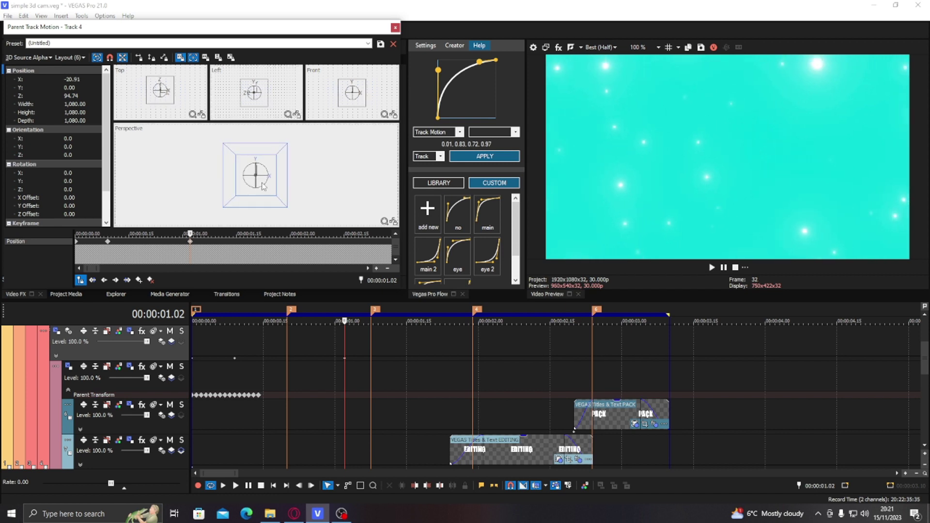
{"action": "key", "text": "Left"}
{"action": "key", "text": "Left"}
{"action": "key", "text": "Left"}
{"action": "key", "text": "Left"}
{"action": "key", "text": "Left"}
{"action": "key", "text": "Left"}
{"action": "key", "text": "Left"}
{"action": "key", "text": "Left"}
{"action": "key", "text": "Left"}
{"action": "key", "text": "Left"}
{"action": "key", "text": "Left"}
{"action": "key", "text": "Left"}
{"action": "key", "text": "Left"}
{"action": "key", "text": "Left"}
{"action": "key", "text": "Left"}
{"action": "key", "text": "Left"}
{"action": "key", "text": "Left"}
{"action": "key", "text": "Left"}
{"action": "key", "text": "Left"}
{"action": "key", "text": "Left"}
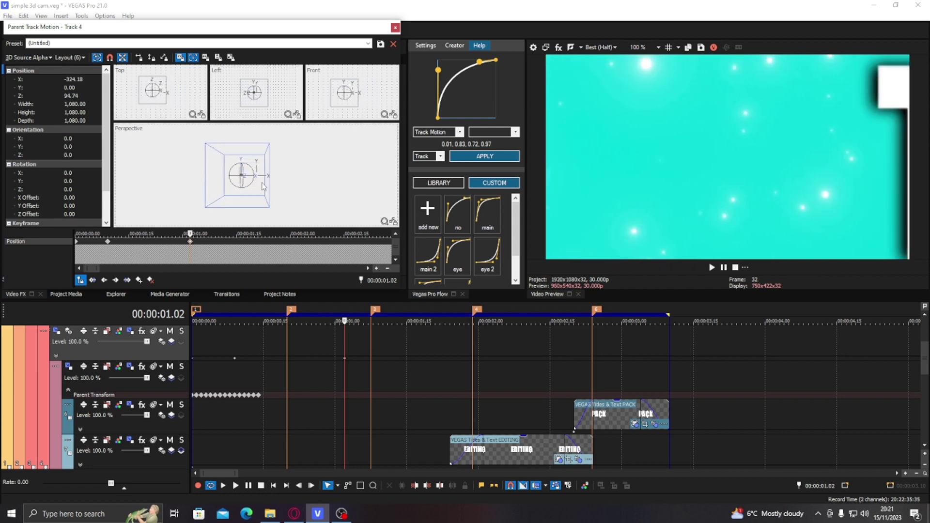
{"action": "key", "text": "Left"}
{"action": "key", "text": "Left"}
{"action": "key", "text": "Left"}
{"action": "key", "text": "Left"}
{"action": "key", "text": "Left"}
{"action": "key", "text": "Left"}
{"action": "key", "text": "Left"}
{"action": "key", "text": "Left"}
{"action": "key", "text": "Left"}
{"action": "key", "text": "Left"}
{"action": "key", "text": "Left"}
{"action": "key", "text": "Left"}
{"action": "key", "text": "Right"}
{"action": "key", "text": "Right"}
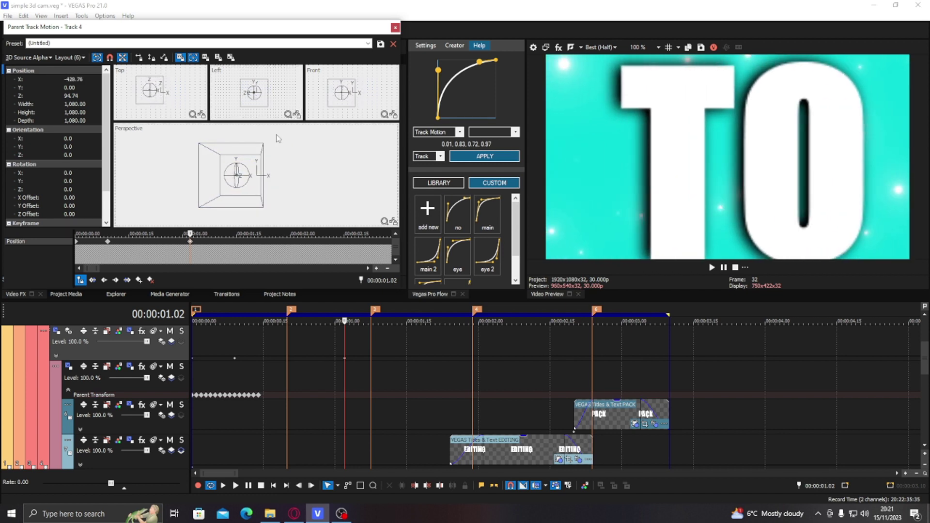
Center the TO title and pull the camera back to about X -450.49, Z 322.11, and close the parent motion settings
{"action": "scroll", "coordinate": [259, 97], "scroll_direction": "down", "scroll_amount": 4}
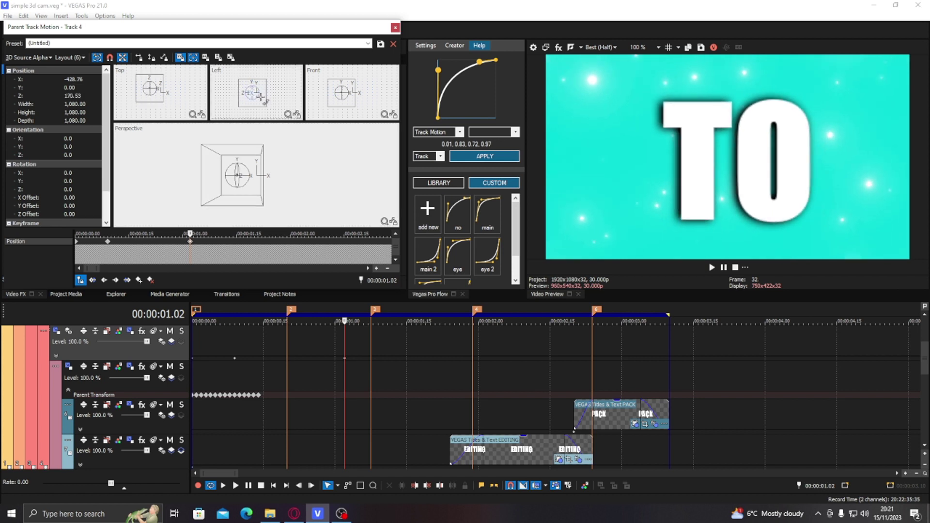
{"action": "scroll", "coordinate": [262, 97], "scroll_direction": "down", "scroll_amount": 1}
{"action": "left_click_drag", "start_coordinate": [257, 188], "coordinate": [253, 189]}
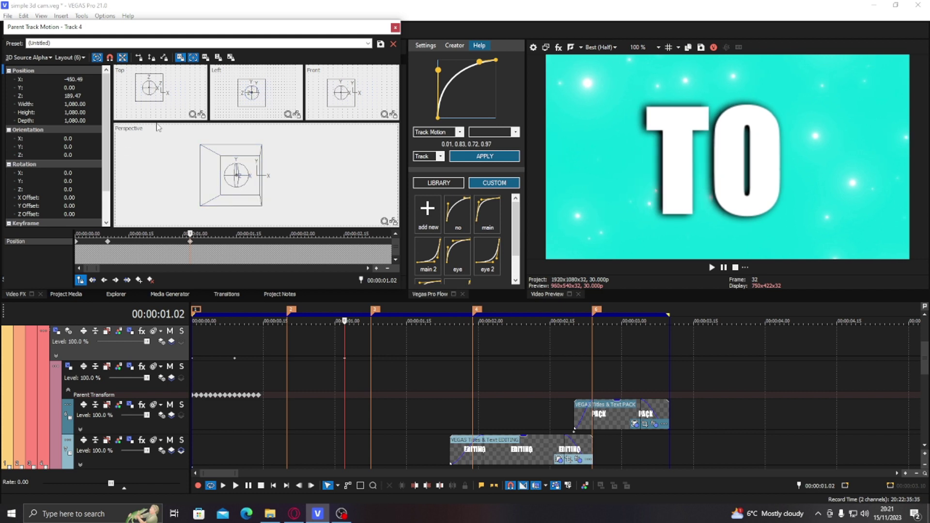
{"action": "scroll", "coordinate": [264, 95], "scroll_direction": "down", "scroll_amount": 1}
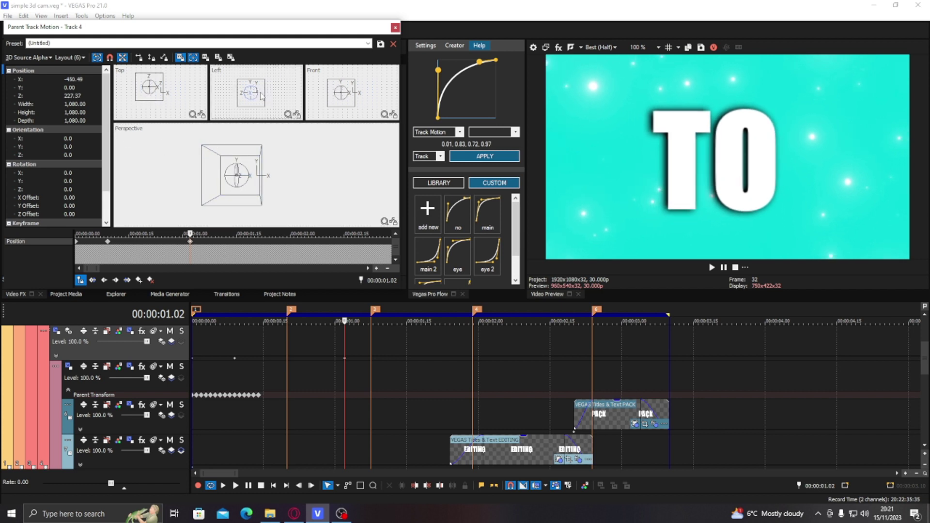
{"action": "scroll", "coordinate": [264, 95], "scroll_direction": "down", "scroll_amount": 1}
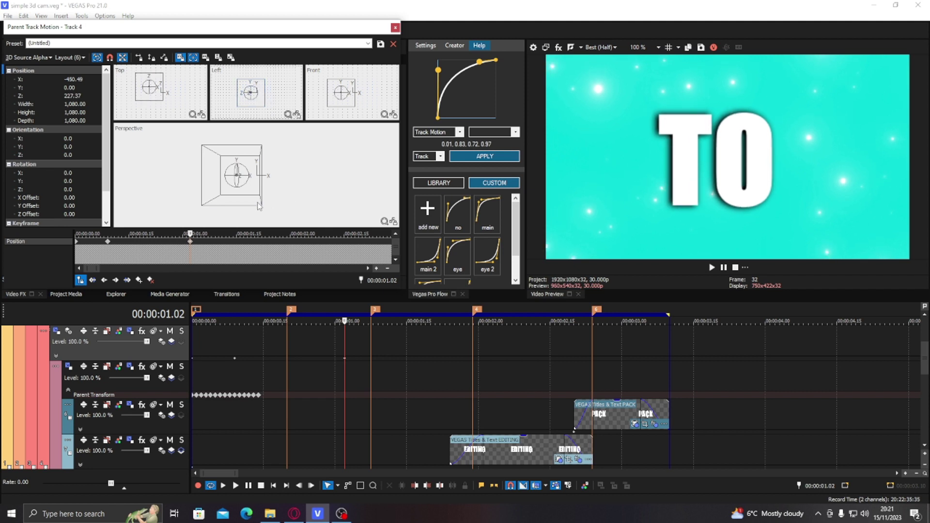
{"action": "scroll", "coordinate": [356, 86], "scroll_direction": "down", "scroll_amount": 3}
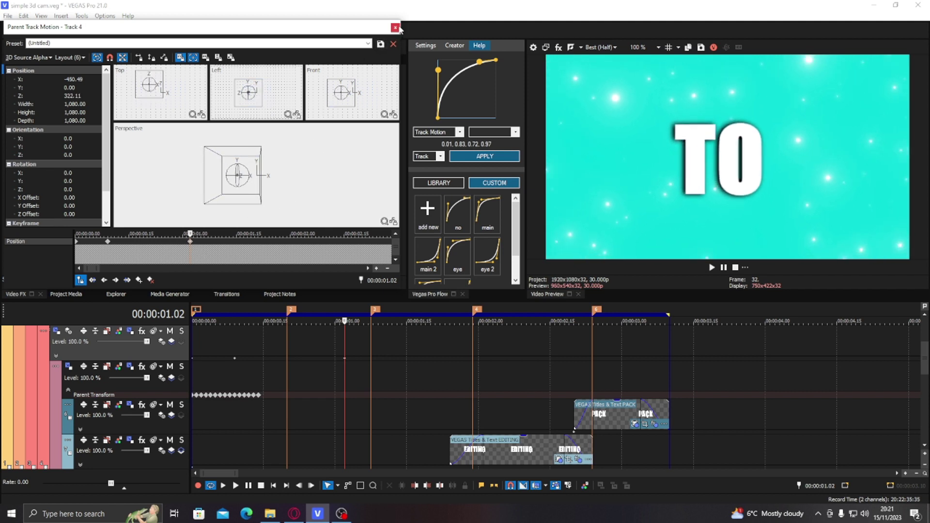
{"action": "left_click", "coordinate": [395, 27]}
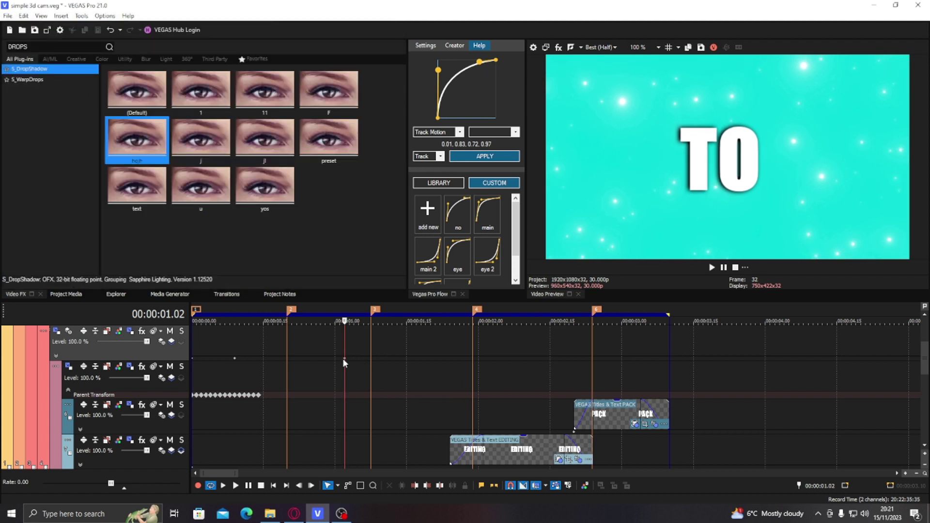
Shape an S-shaped easing curve of about 0.65, 0.02, 0.14, 0.97 and place the cursor at 00:00:00.21 between track 4's last two keyframes
{"action": "left_click", "coordinate": [290, 346]}
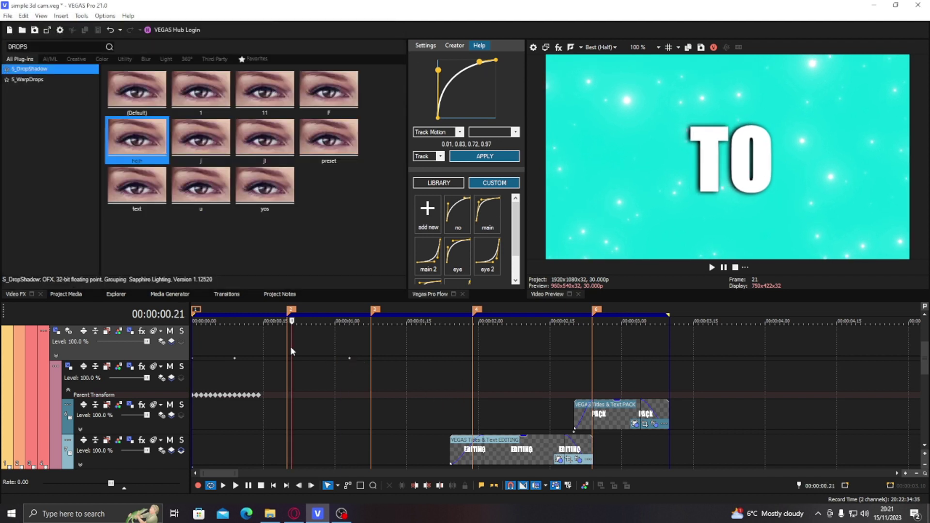
{"action": "left_click_drag", "start_coordinate": [438, 70], "coordinate": [476, 122]}
{"action": "left_click_drag", "start_coordinate": [478, 62], "coordinate": [447, 66]}
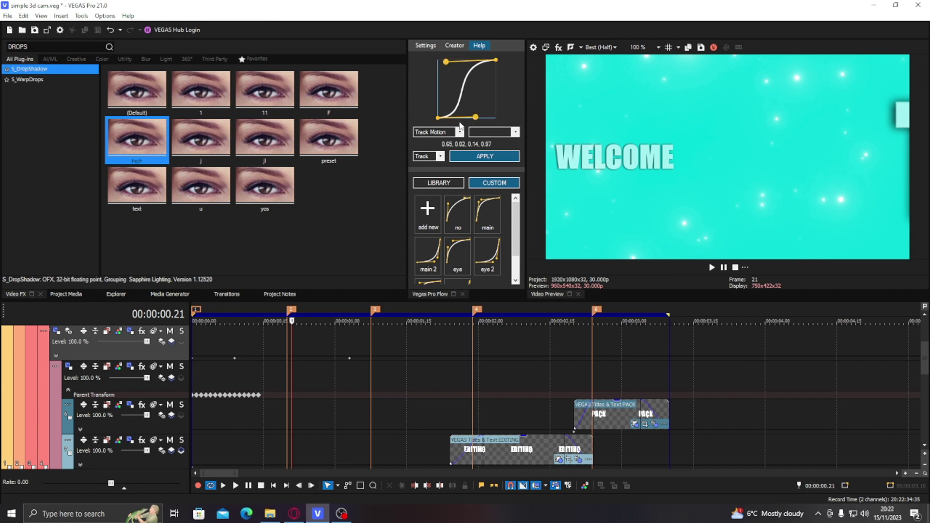
{"action": "left_click", "coordinate": [291, 361]}
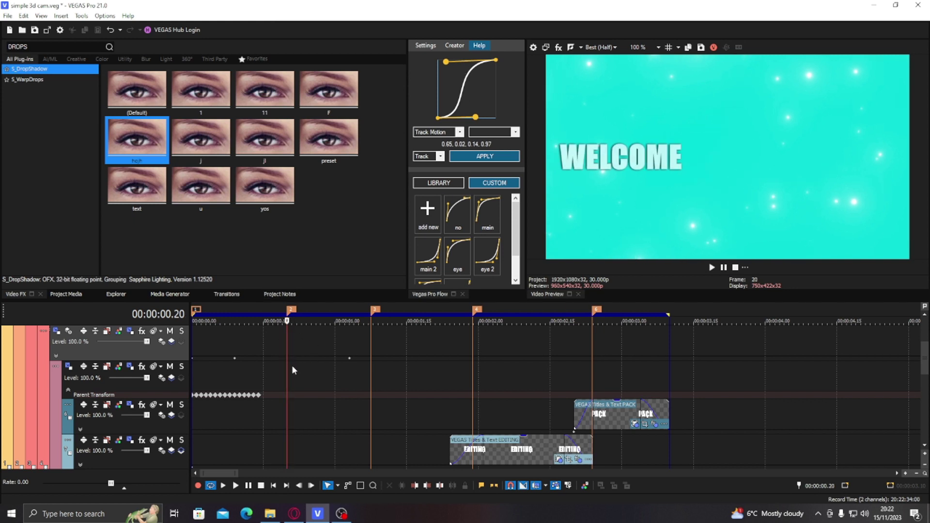
{"action": "left_click", "coordinate": [292, 346]}
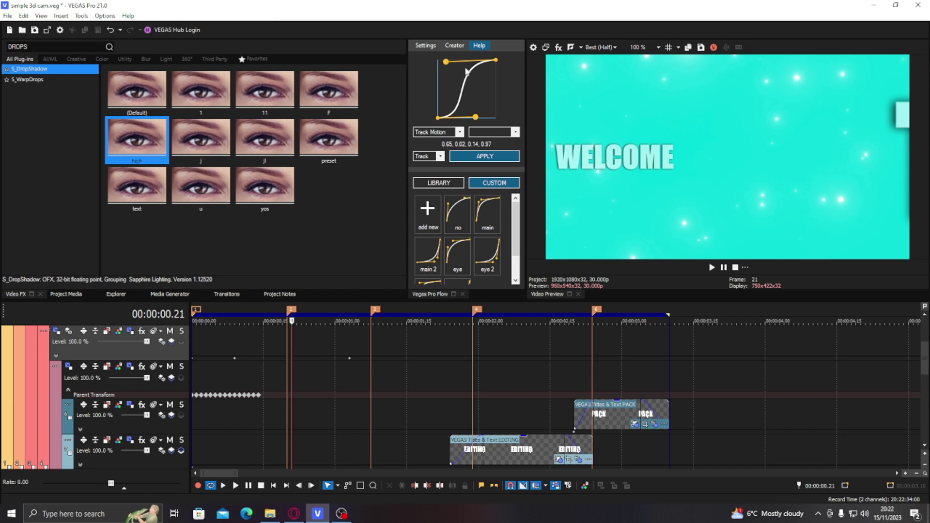
Adjust the easing curve to about 0.69, 0.01, 0.14, 0.97 and apply it to track 4's parent track motion
{"action": "left_click_drag", "start_coordinate": [477, 120], "coordinate": [482, 122]}
{"action": "left_click", "coordinate": [93, 387]}
{"action": "left_click", "coordinate": [101, 357]}
{"action": "left_click", "coordinate": [477, 156]}
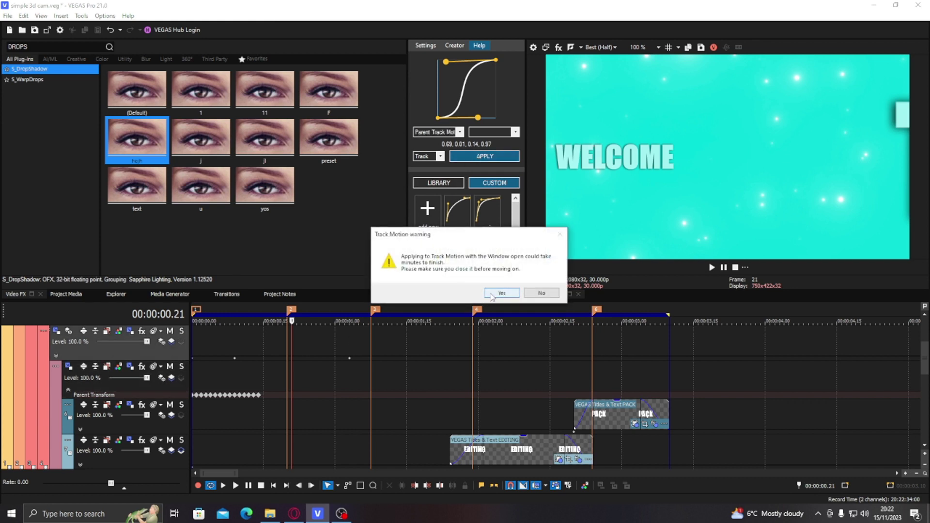
{"action": "left_click", "coordinate": [492, 294]}
Set the video preview quality to Best (Quarter)
{"action": "left_click", "coordinate": [604, 46]}
{"action": "mouse_move", "coordinate": [613, 91]}
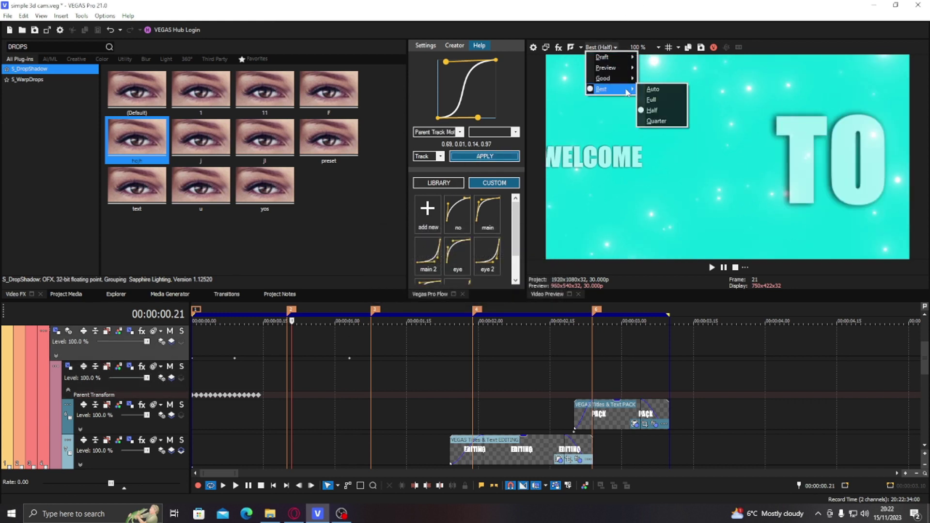
{"action": "left_click", "coordinate": [654, 124]}
Loop playback of the WELCOME-to-TO camera move, and extend the loop region back to the end of the PACK title
{"action": "left_click_drag", "start_coordinate": [240, 347], "coordinate": [206, 346]}
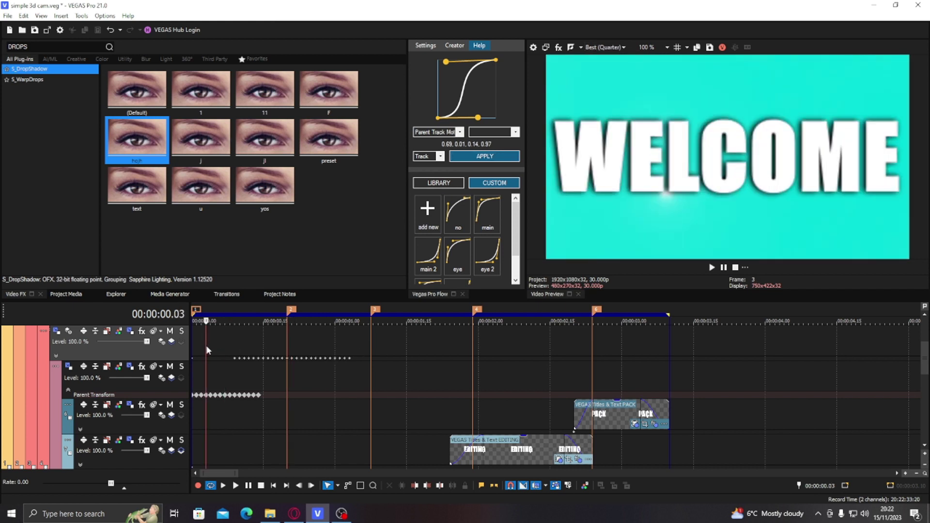
{"action": "key", "text": "space"}
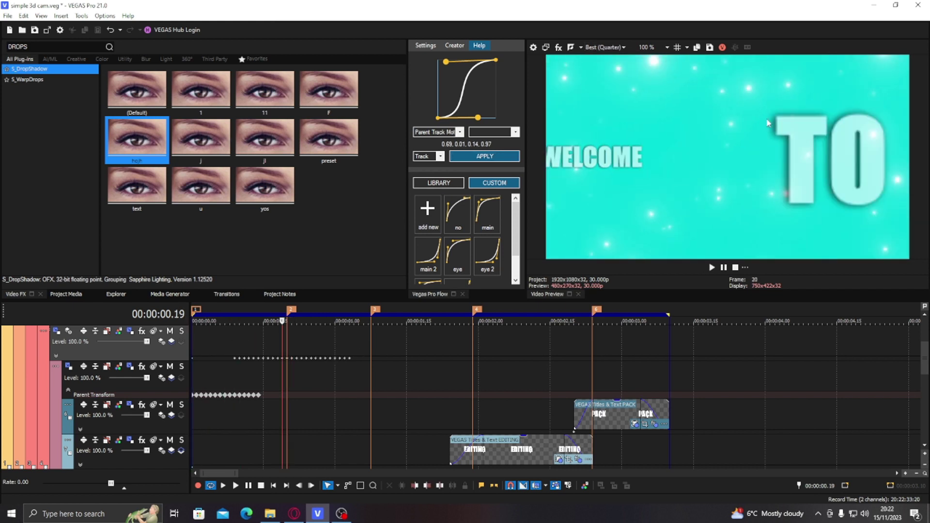
{"action": "key", "text": "Right"}
{"action": "key", "text": "Right"}
{"action": "key", "text": "Right"}
{"action": "key", "text": "Right"}
{"action": "key", "text": "Right"}
{"action": "key", "text": "Right"}
{"action": "key", "text": "Right"}
{"action": "key", "text": "Right"}
{"action": "key", "text": "Right"}
{"action": "key", "text": "Right"}
{"action": "key", "text": "Right"}
{"action": "key", "text": "Right"}
{"action": "key", "text": "Right"}
{"action": "key", "text": "Right"}
{"action": "key", "text": "Right"}
{"action": "key", "text": "Right"}
{"action": "key", "text": "Right"}
{"action": "key", "text": "Right"}
{"action": "key", "text": "Right"}
{"action": "key", "text": "Right"}
{"action": "key", "text": "o"}
{"action": "key", "text": "space"}
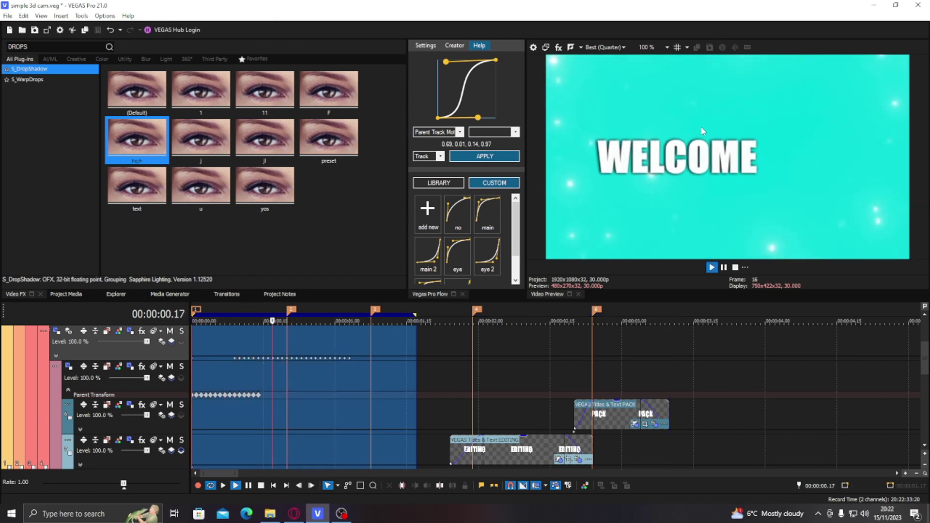
{"action": "key", "text": "space"}
{"action": "key", "text": "space"}
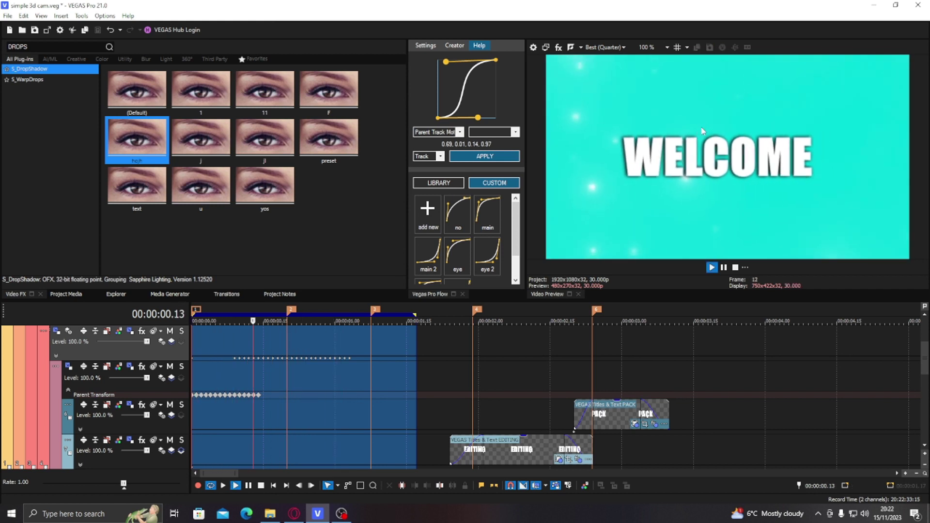
{"action": "key", "text": "space"}
{"action": "left_click", "coordinate": [291, 334]}
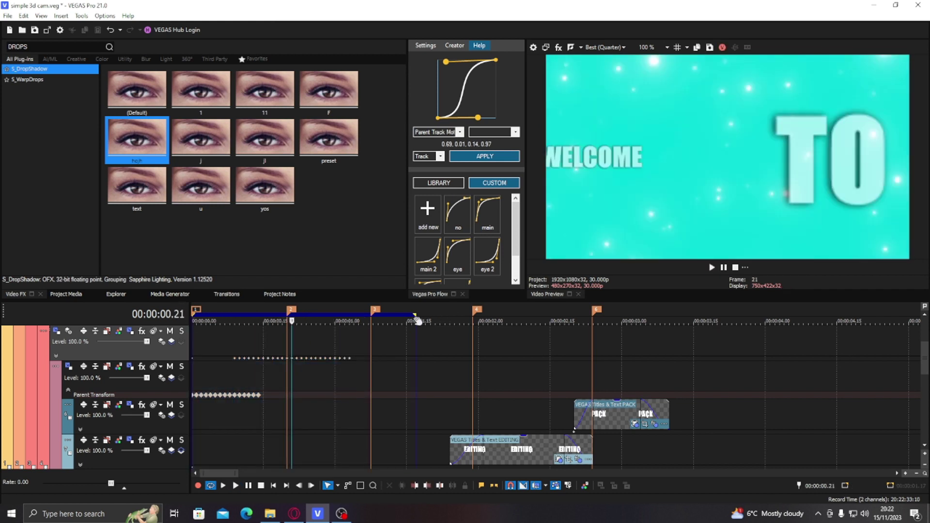
{"action": "left_click_drag", "start_coordinate": [417, 320], "coordinate": [668, 320]}
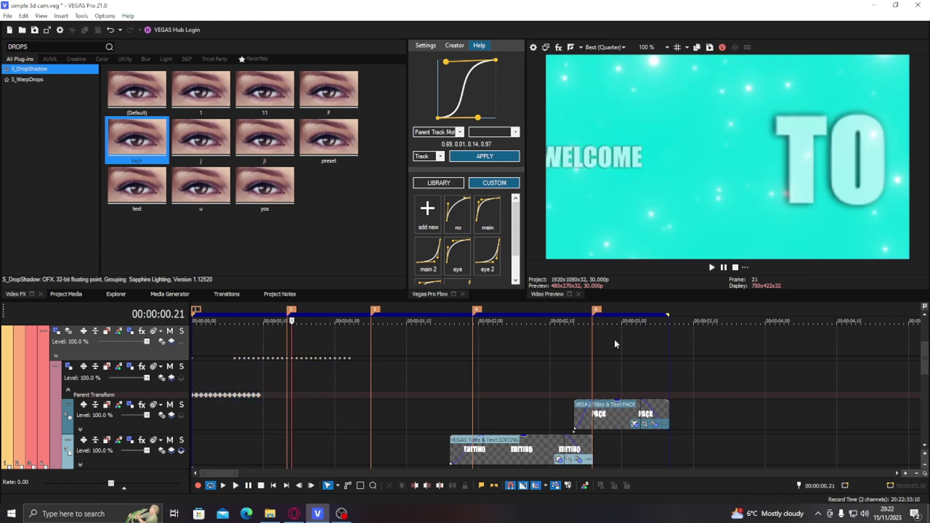
Open track 3's parent motion and add a position keyframe at 00:00:00.28, near the end of the move onto TO
{"action": "left_click", "coordinate": [321, 340]}
{"action": "left_click_drag", "start_coordinate": [925, 357], "coordinate": [925, 330]}
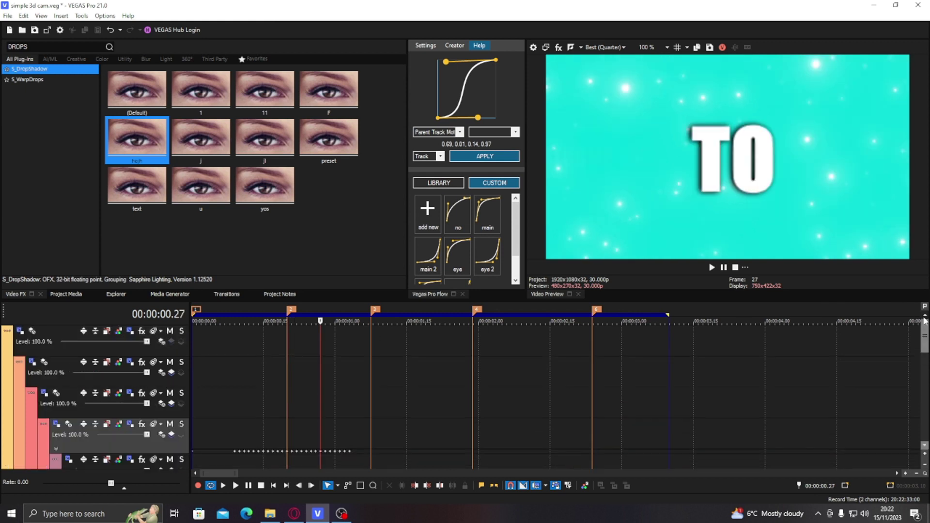
{"action": "left_click", "coordinate": [329, 414]}
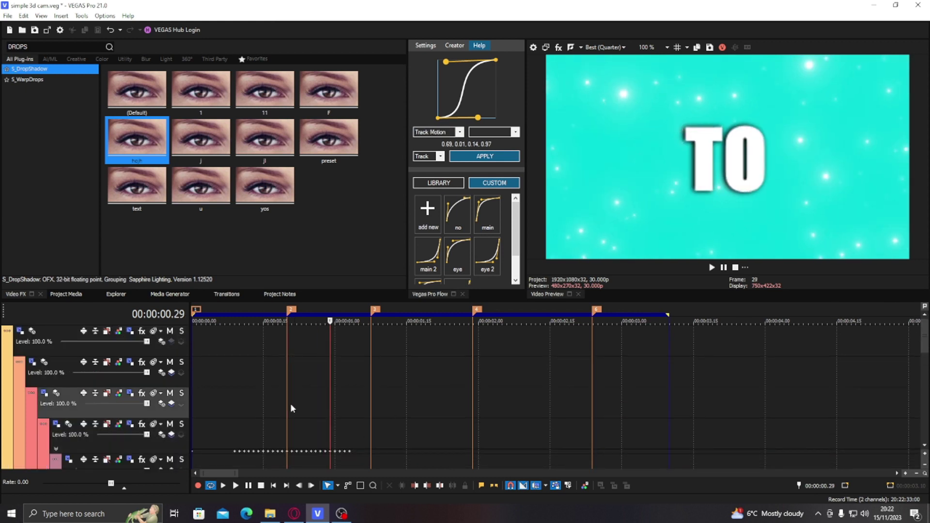
{"action": "left_click", "coordinate": [43, 394]}
{"action": "left_click", "coordinate": [324, 404]}
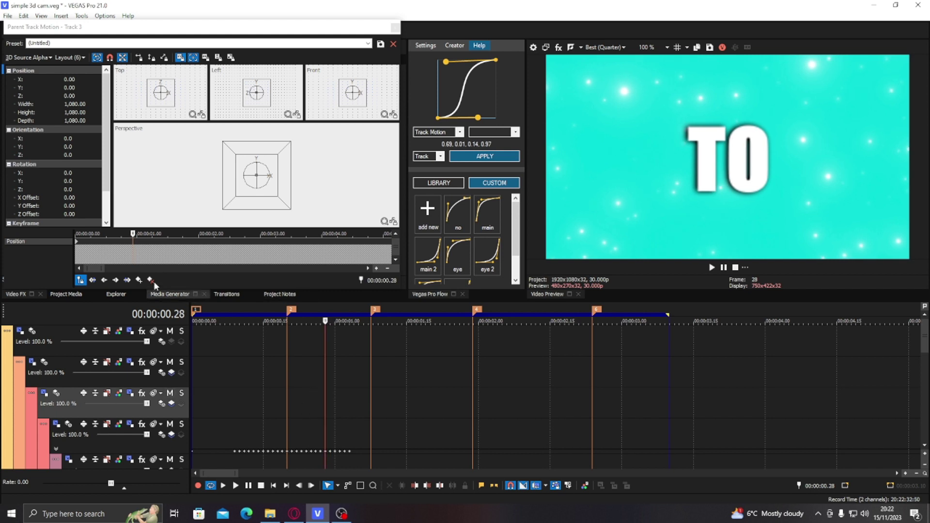
{"action": "left_click", "coordinate": [139, 281]}
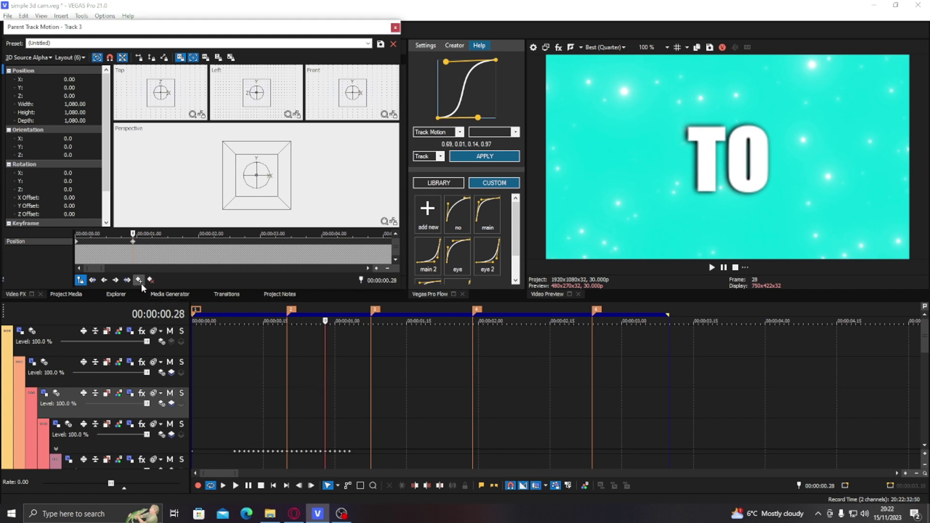
Add a second position keyframe to track 3's parent motion at 00:00:01.21
{"action": "left_click", "coordinate": [325, 400]}
{"action": "left_click", "coordinate": [291, 385]}
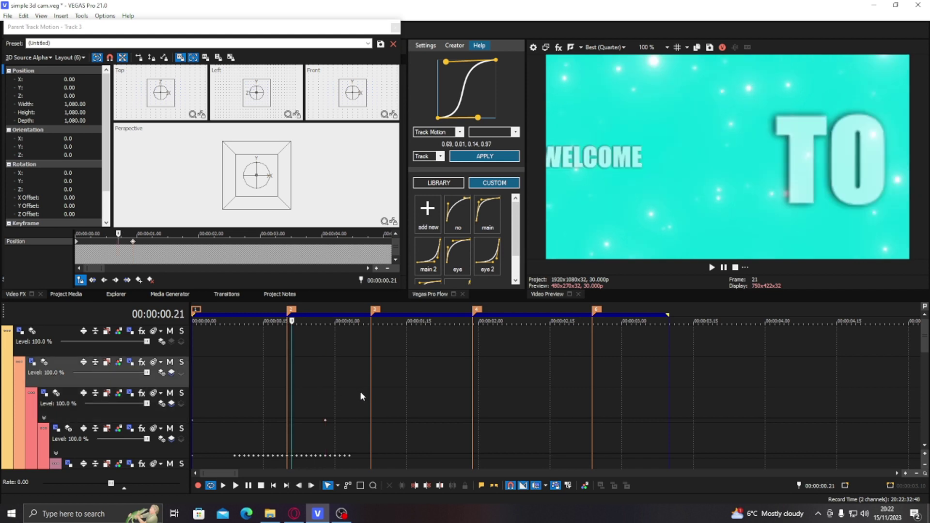
{"action": "left_click", "coordinate": [369, 394]}
{"action": "left_click", "coordinate": [328, 401]}
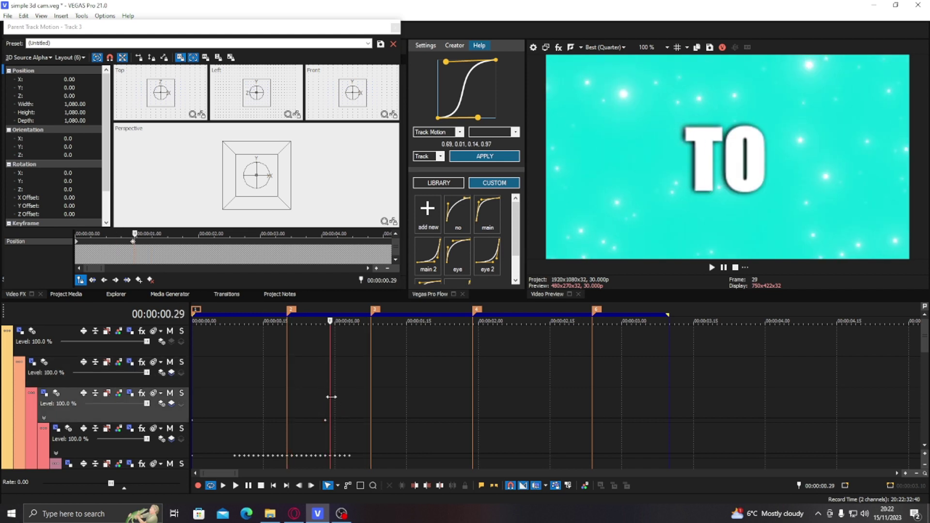
{"action": "left_click", "coordinate": [435, 399]}
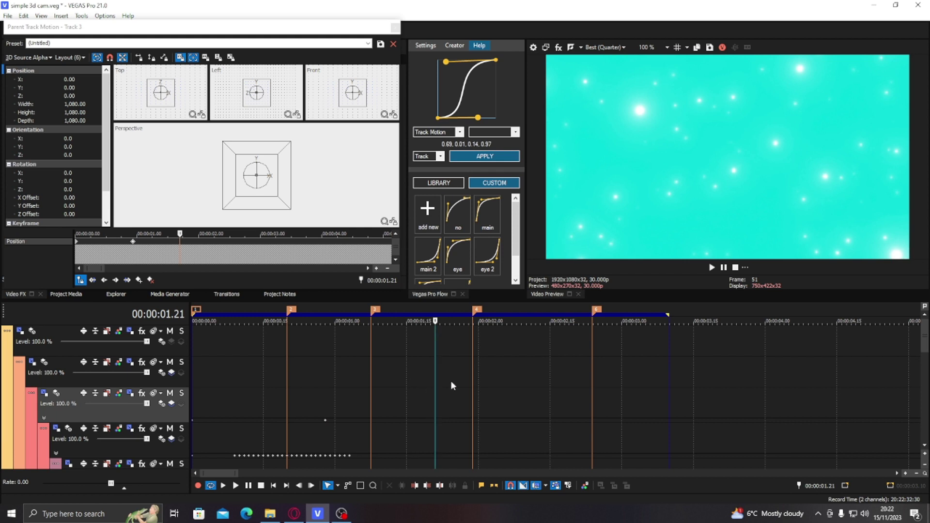
{"action": "left_click", "coordinate": [246, 104]}
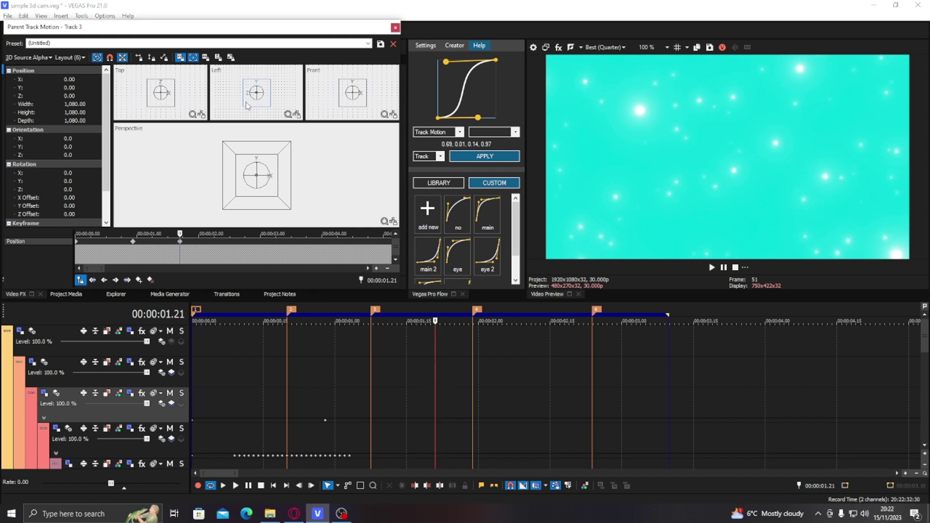
Pull track 3's parent position at 00:00:01.21 to about Y -265.26, Z 530.53 to bring the MY title into view
{"action": "key", "text": "Left"}
{"action": "key", "text": "Left"}
{"action": "key", "text": "Left"}
{"action": "key", "text": "Left"}
{"action": "key", "text": "Left"}
{"action": "key", "text": "Left"}
{"action": "key", "text": "Left"}
{"action": "key", "text": "Left"}
{"action": "key", "text": "Left"}
{"action": "key", "text": "Left"}
{"action": "key", "text": "Left"}
{"action": "key", "text": "Left"}
{"action": "key", "text": "Left"}
{"action": "key", "text": "Left"}
{"action": "key", "text": "Left"}
{"action": "key", "text": "Left"}
{"action": "key", "text": "Left"}
{"action": "key", "text": "Left"}
{"action": "key", "text": "Left"}
{"action": "key", "text": "Left"}
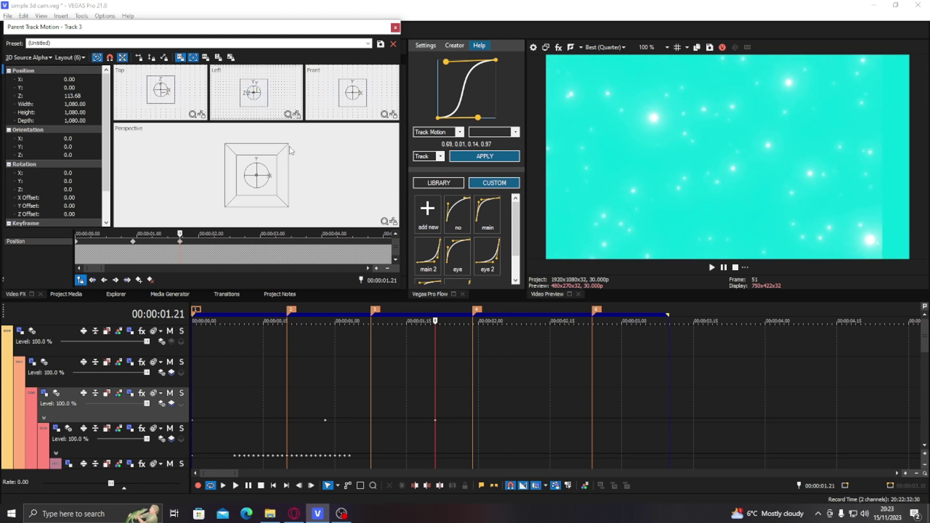
{"action": "key", "text": "Left"}
{"action": "key", "text": "Left"}
{"action": "key", "text": "Left"}
{"action": "key", "text": "Left"}
{"action": "key", "text": "Left"}
{"action": "key", "text": "Left"}
{"action": "key", "text": "Left"}
{"action": "key", "text": "Up"}
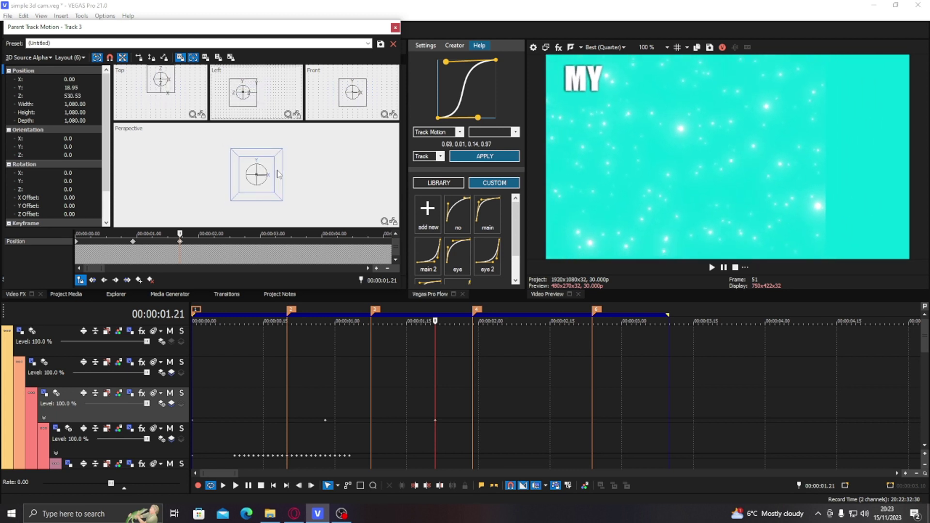
{"action": "left_click_drag", "start_coordinate": [557, 99], "coordinate": [583, 124]}
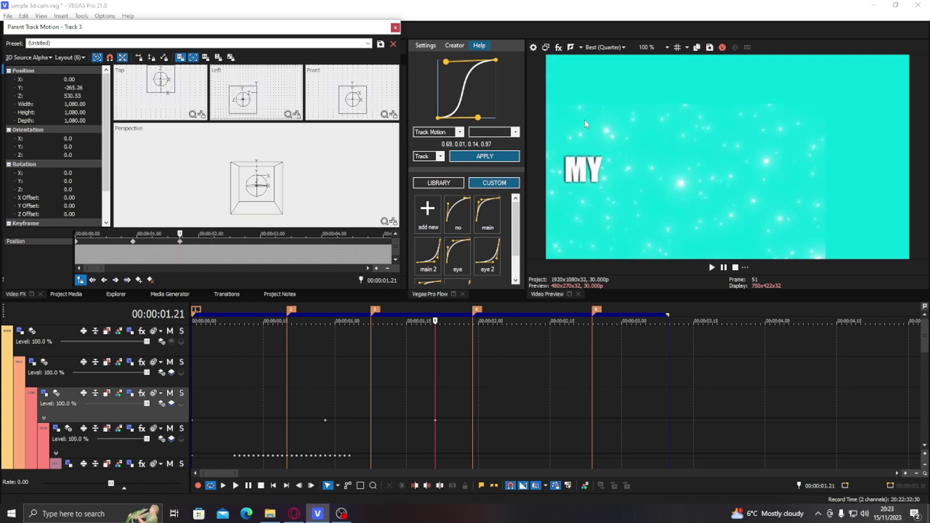
Center the MY title by moving track 3's parent position to about X 434.39, Y -229.66, Z 132.63
{"action": "key", "text": "Up"}
{"action": "key", "text": "Up"}
{"action": "key", "text": "Up"}
{"action": "key", "text": "Left"}
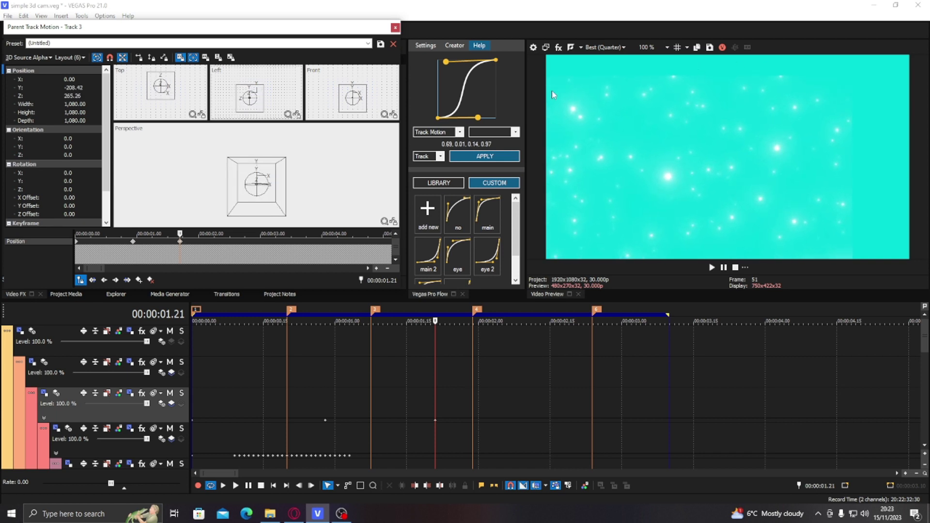
{"action": "left_click_drag", "start_coordinate": [274, 178], "coordinate": [314, 176]}
{"action": "left_click_drag", "start_coordinate": [281, 99], "coordinate": [303, 117]}
{"action": "left_click_drag", "start_coordinate": [281, 179], "coordinate": [286, 185]}
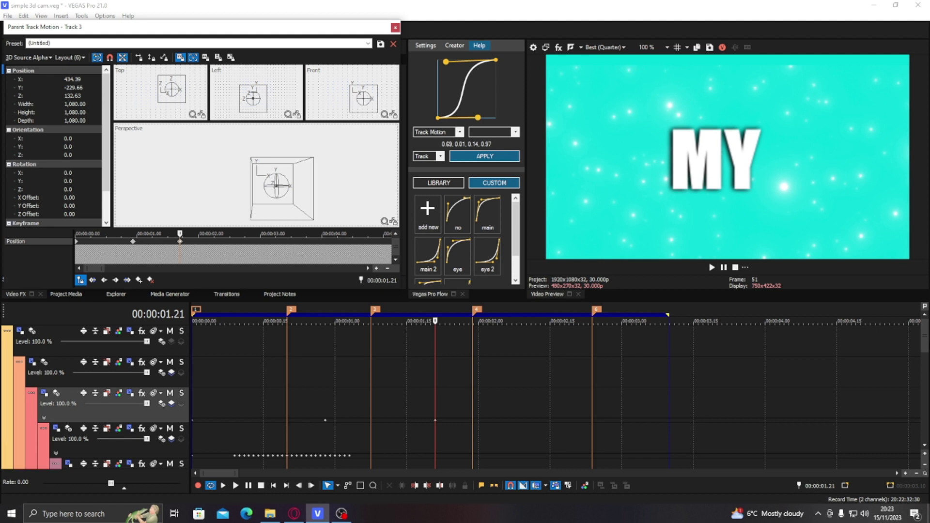
Check the MY title at Best (Full) preview quality and return the preview to Best (Quarter)
{"action": "left_click", "coordinate": [581, 47]}
{"action": "mouse_move", "coordinate": [625, 88]}
{"action": "left_click", "coordinate": [667, 100]}
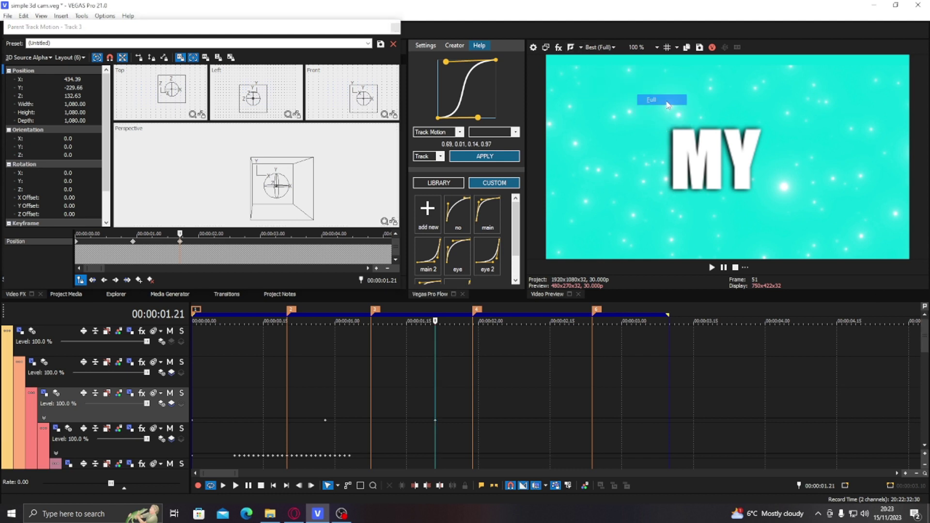
{"action": "left_click", "coordinate": [609, 47]}
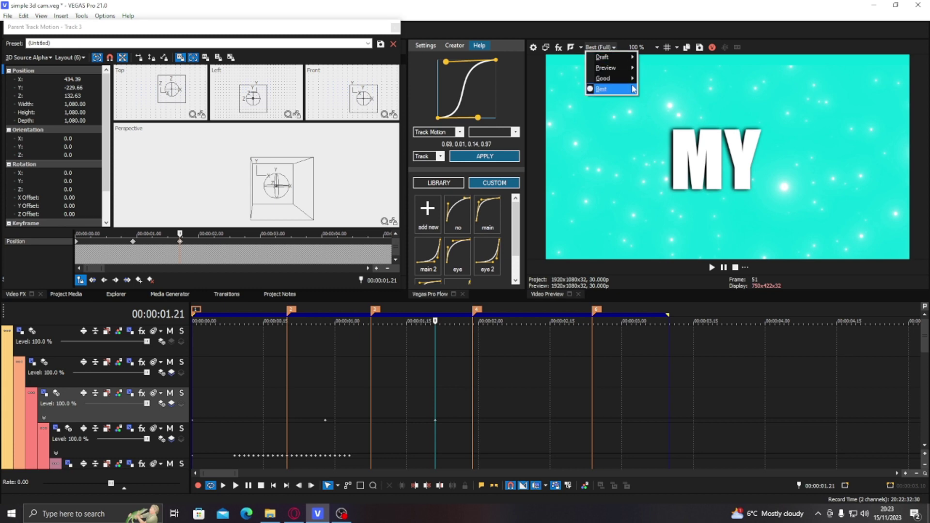
{"action": "mouse_move", "coordinate": [625, 88]}
{"action": "left_click", "coordinate": [664, 121]}
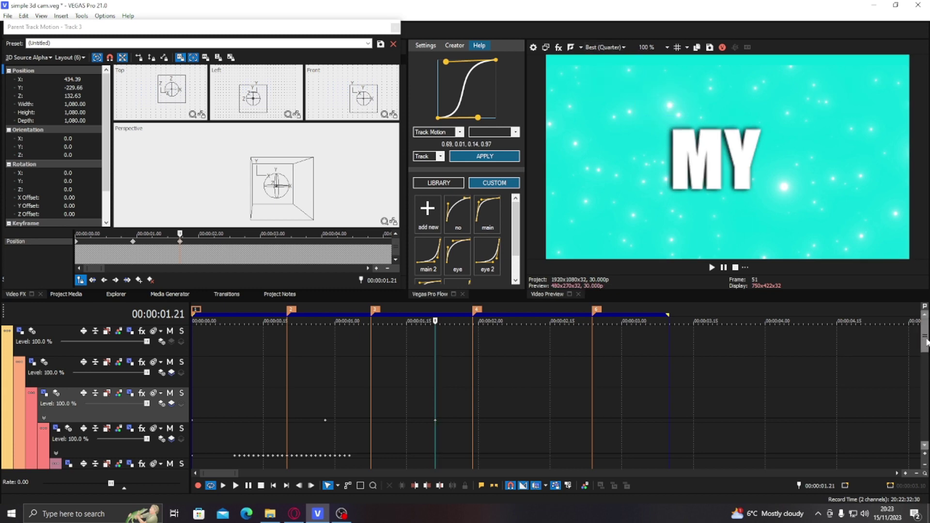
Move the Particles track to about Z -132.63 at 00:00:01.21 in its track motion, and close the motion settings
{"action": "left_click_drag", "start_coordinate": [926, 342], "coordinate": [926, 417]}
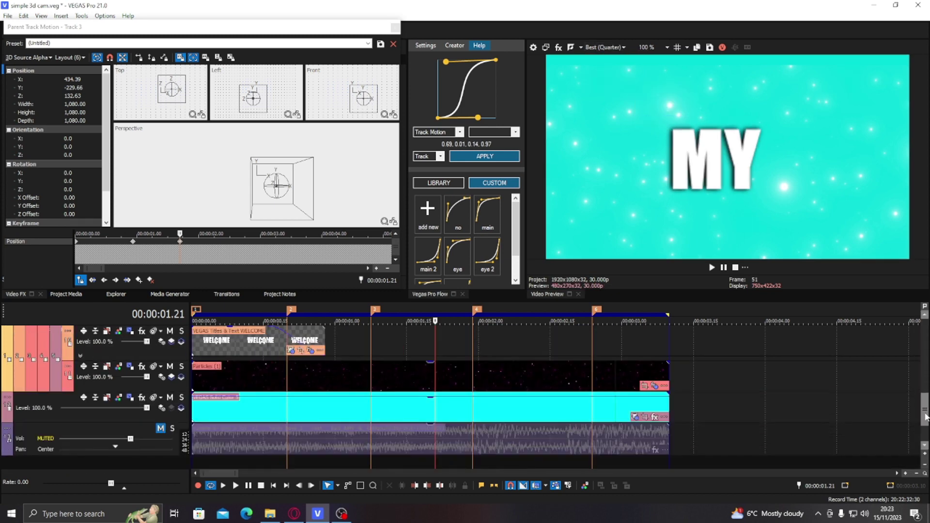
{"action": "left_click", "coordinate": [131, 366]}
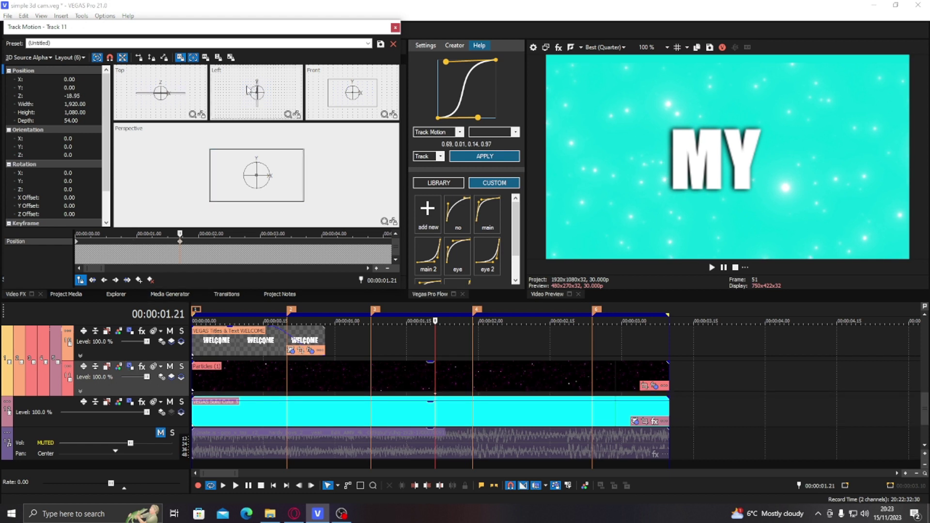
{"action": "left_click_drag", "start_coordinate": [249, 90], "coordinate": [255, 91]}
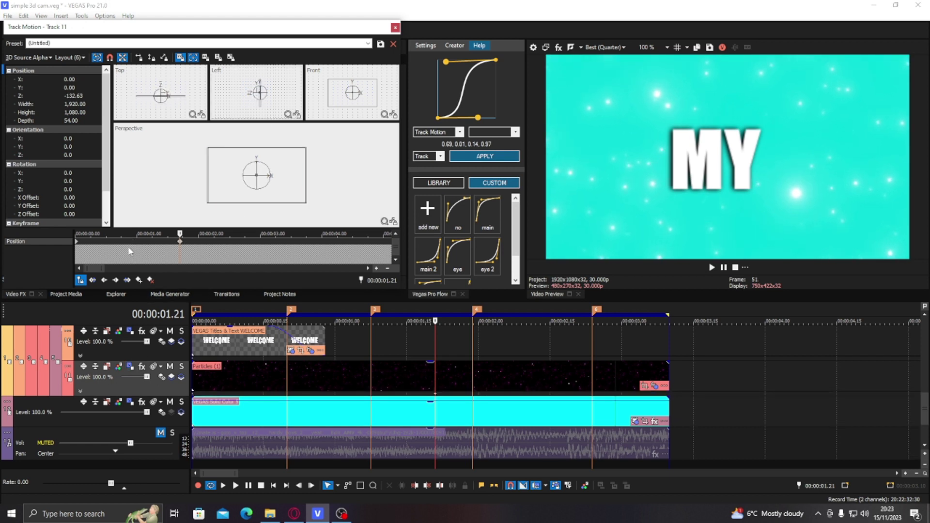
{"action": "right_click", "coordinate": [77, 243]}
{"action": "left_click", "coordinate": [89, 251]}
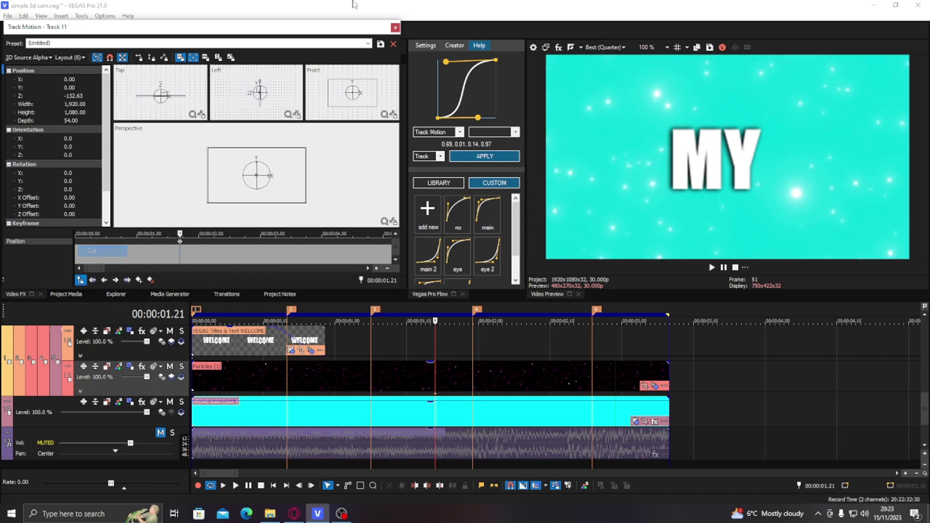
{"action": "left_click", "coordinate": [397, 29]}
Place the cursor at 00:00:01.08 between track 3's last two keyframes and shape an easing curve of about 0.78, 0.00, 0.20, 0.96
{"action": "left_click_drag", "start_coordinate": [925, 413], "coordinate": [913, 346]}
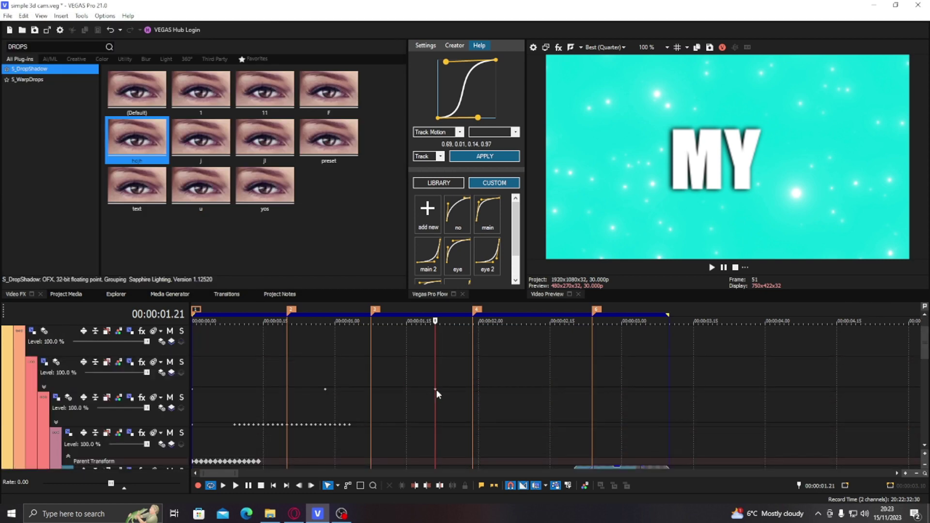
{"action": "left_click", "coordinate": [374, 368]}
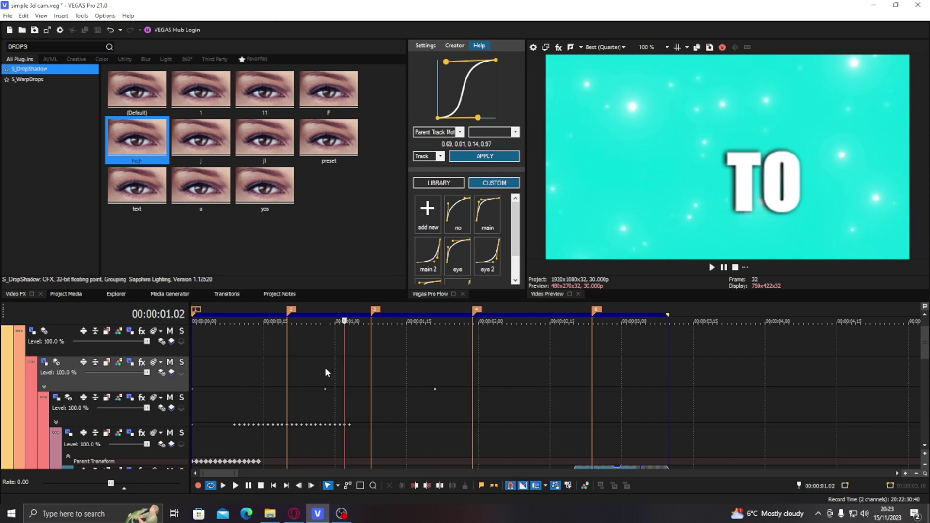
{"action": "left_click", "coordinate": [392, 370]}
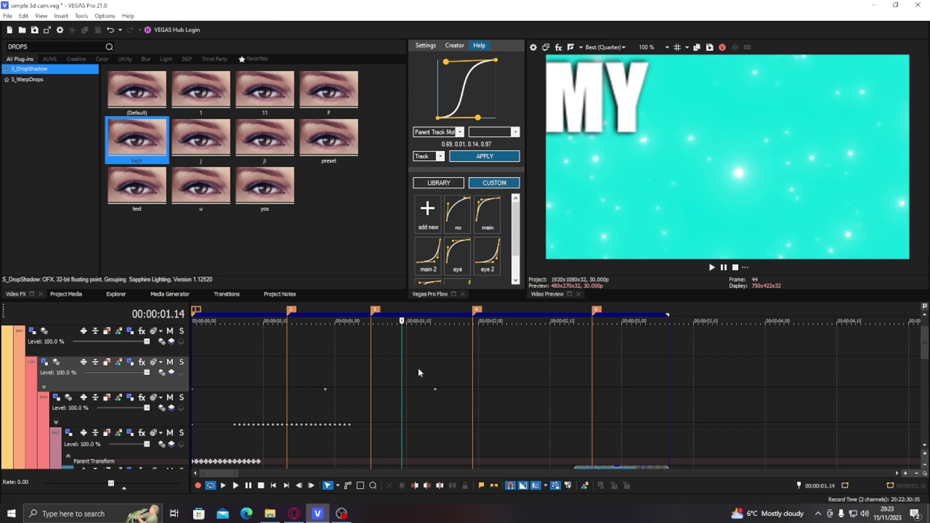
{"action": "key", "text": "space"}
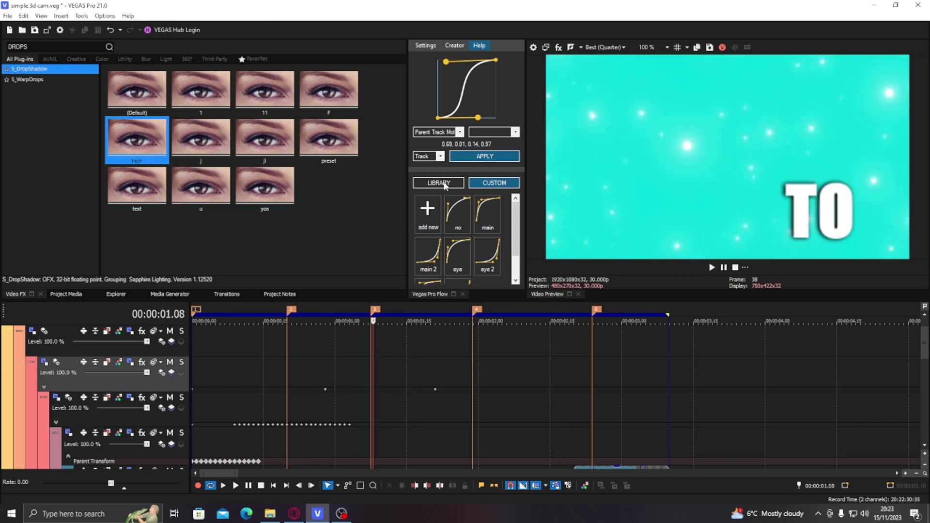
{"action": "left_click_drag", "start_coordinate": [485, 117], "coordinate": [496, 119]}
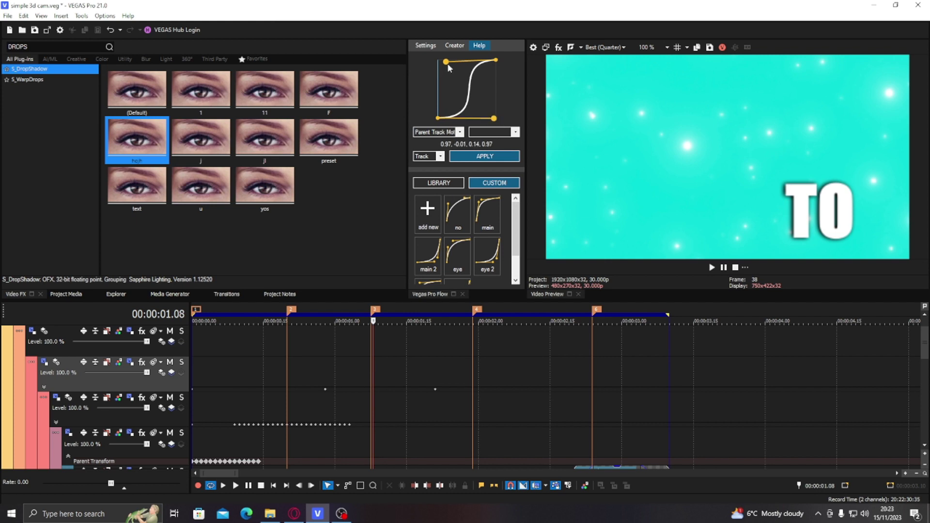
{"action": "left_click_drag", "start_coordinate": [448, 65], "coordinate": [429, 63]}
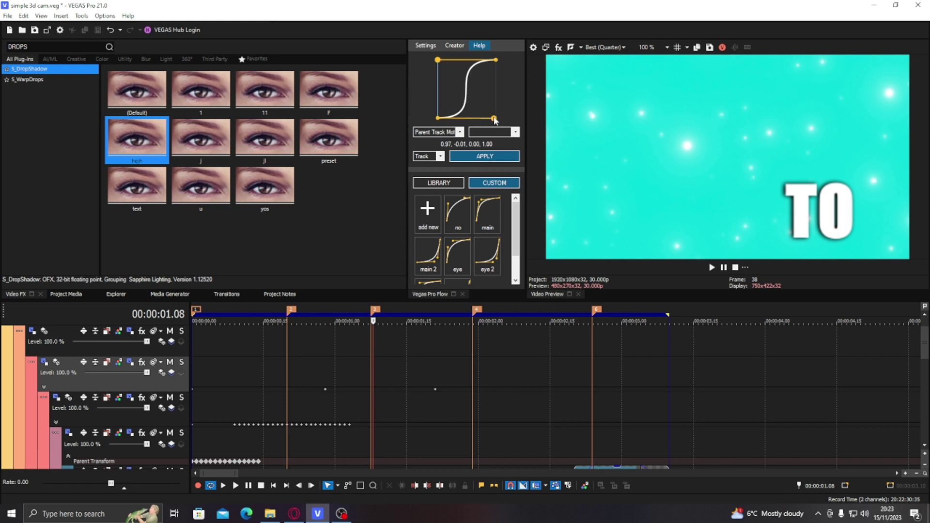
{"action": "left_click_drag", "start_coordinate": [495, 119], "coordinate": [483, 119]}
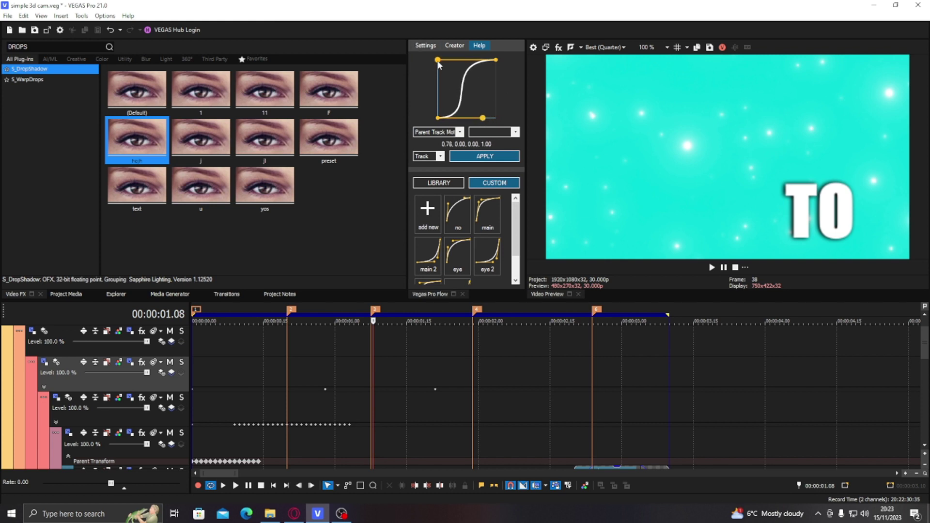
{"action": "left_click_drag", "start_coordinate": [439, 65], "coordinate": [447, 68]}
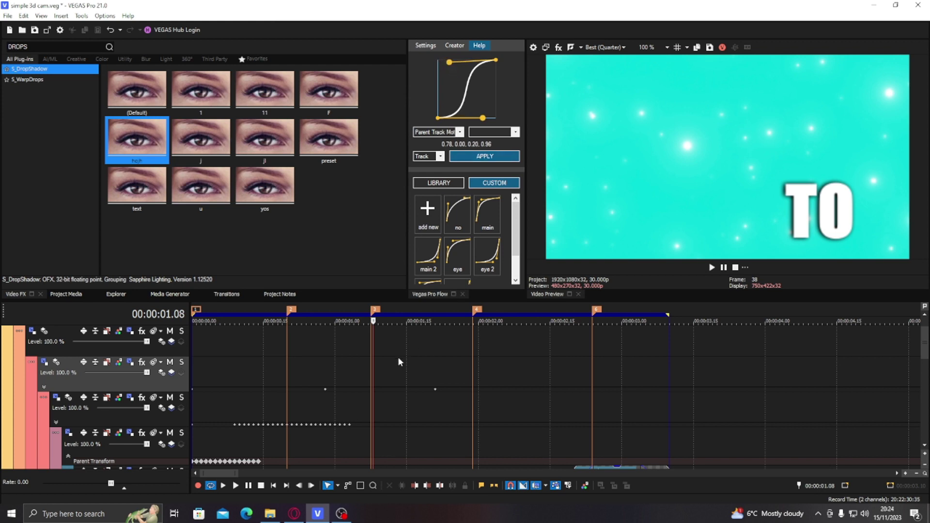
Apply the 0.78, 0.00, 0.20, 0.96 easing curve to track 3's parent motion between its last two keyframes
{"action": "left_click", "coordinate": [384, 365]}
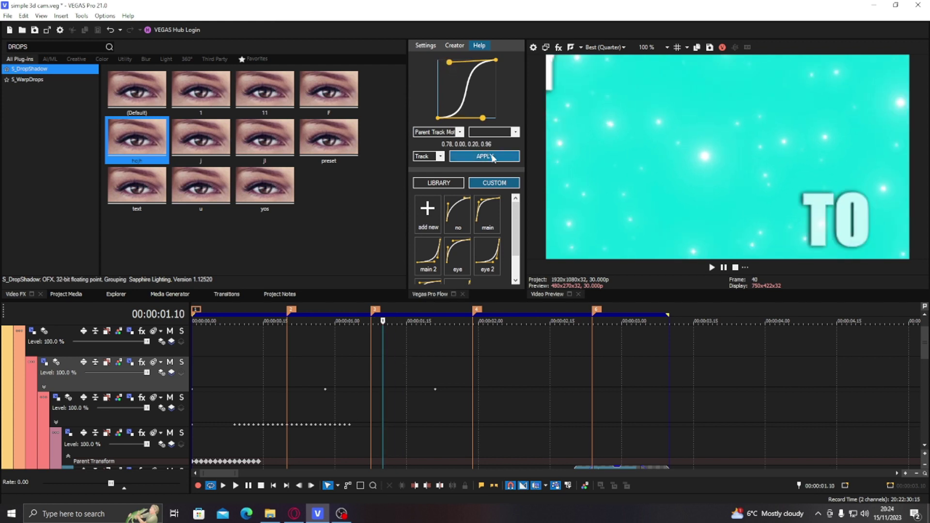
{"action": "left_click", "coordinate": [493, 158]}
{"action": "left_click", "coordinate": [501, 295]}
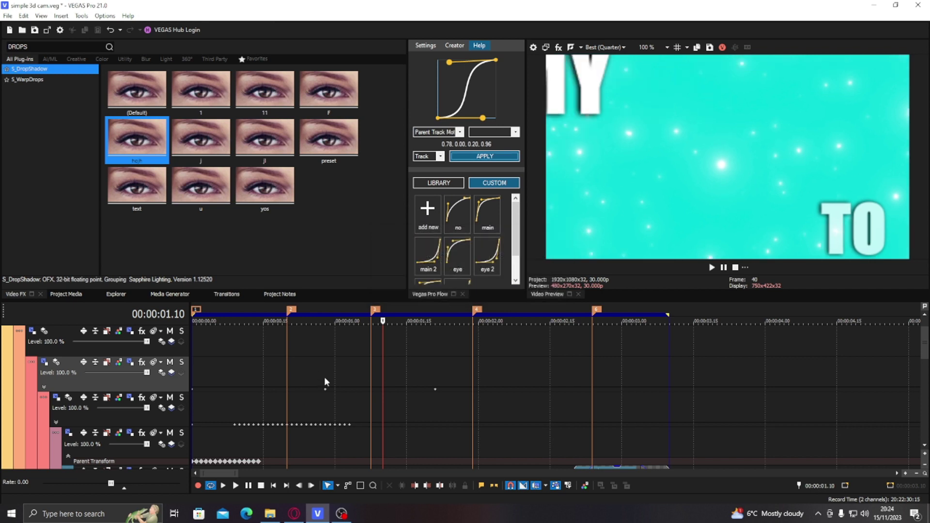
Scrub and repeatedly play back the eased camera move from the TO title to the MY title
{"action": "left_click_drag", "start_coordinate": [334, 373], "coordinate": [435, 367]}
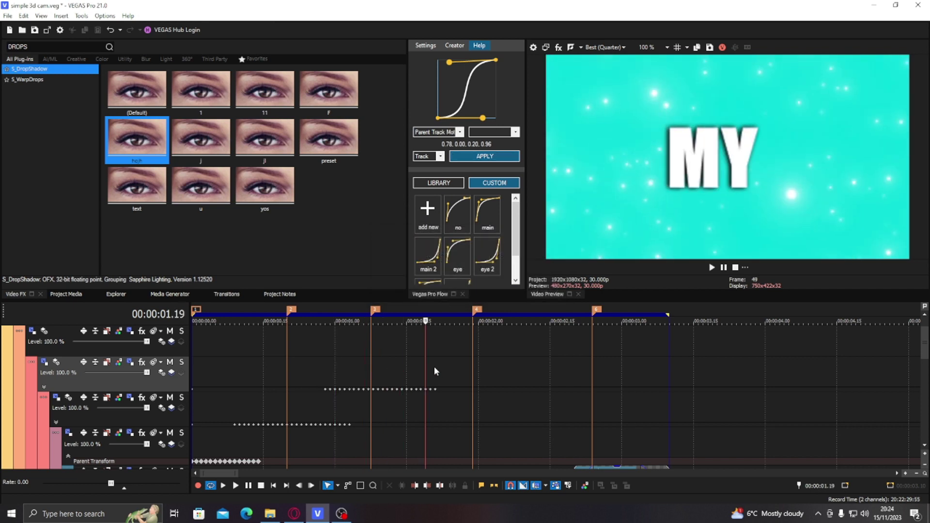
{"action": "left_click", "coordinate": [252, 365]}
{"action": "key", "text": "space"}
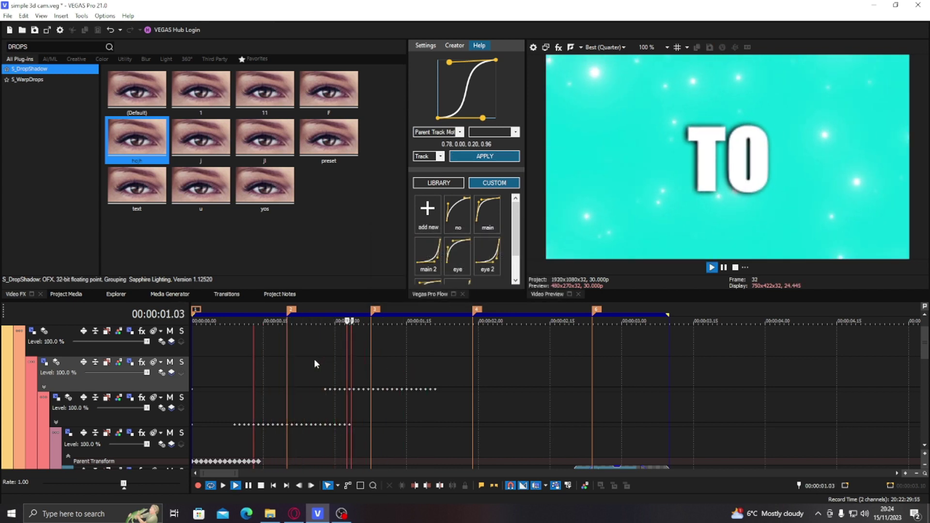
{"action": "key", "text": "space"}
{"action": "key", "text": "space"}
{"action": "left_click", "coordinate": [335, 356]}
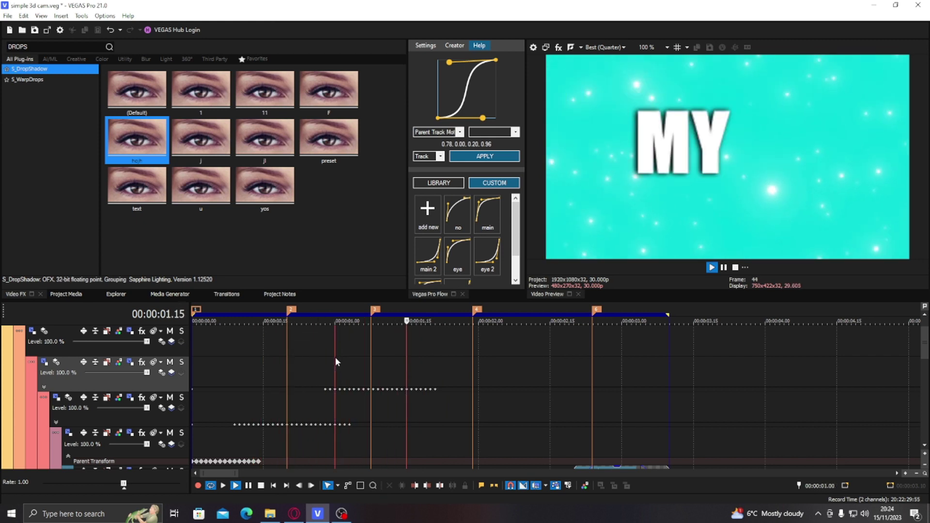
{"action": "key", "text": "space"}
{"action": "key", "text": "space"}
{"action": "key", "text": "space"}
{"action": "key", "text": "space"}
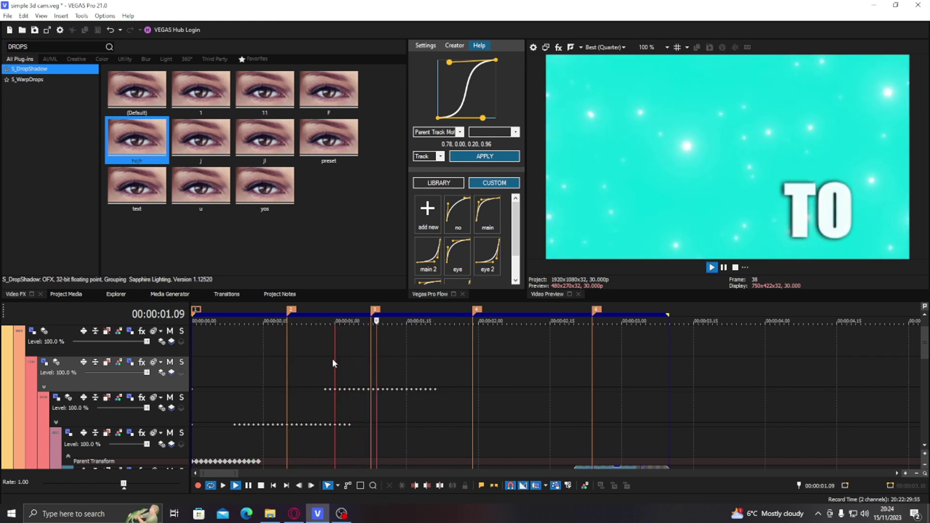
{"action": "left_click", "coordinate": [268, 364]}
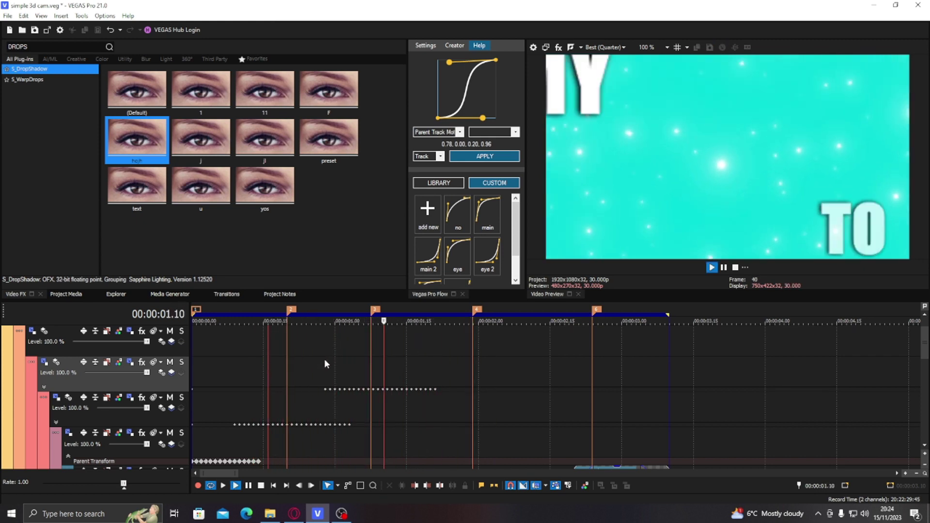
{"action": "key", "text": "space"}
Open track 2's parent motion settings and refine the easing curve to about 0.77, 0.00, 0.17, 0.96
{"action": "left_click", "coordinate": [397, 348]}
{"action": "left_click", "coordinate": [421, 339]}
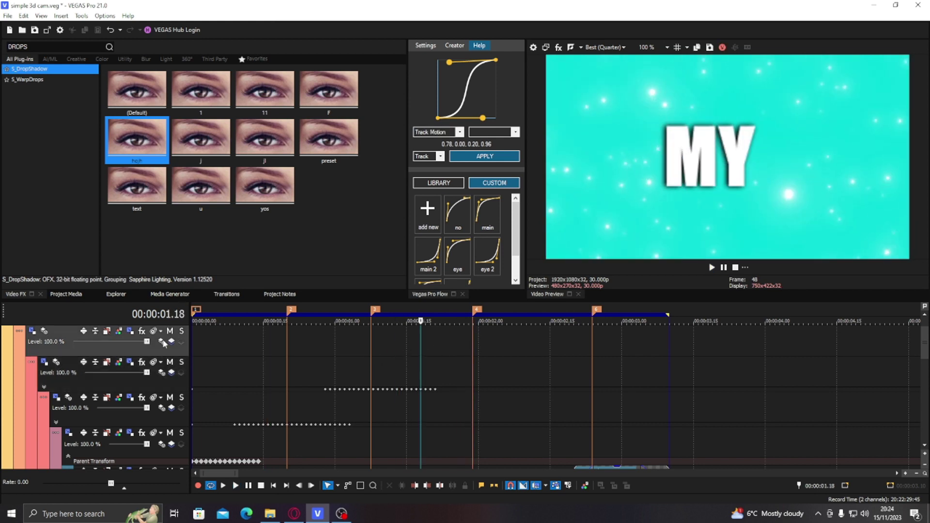
{"action": "left_click", "coordinate": [35, 332]}
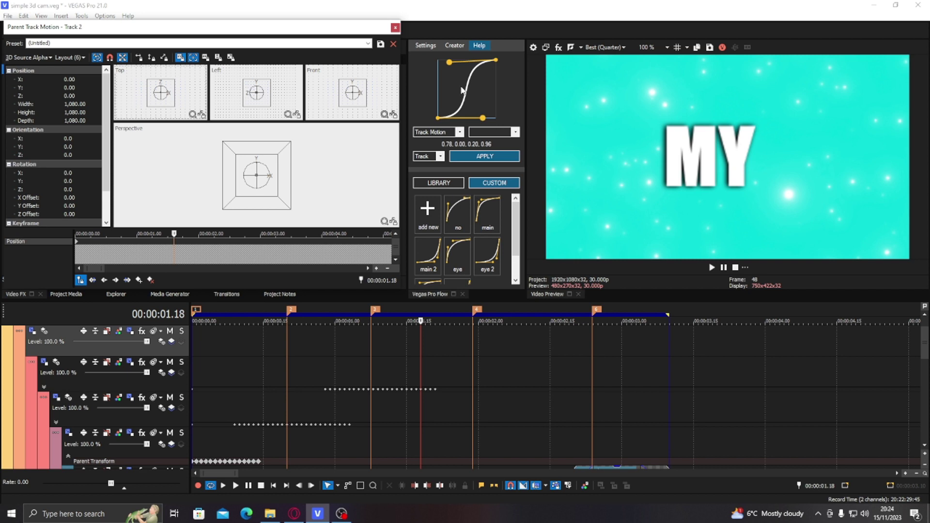
{"action": "left_click", "coordinate": [199, 371]}
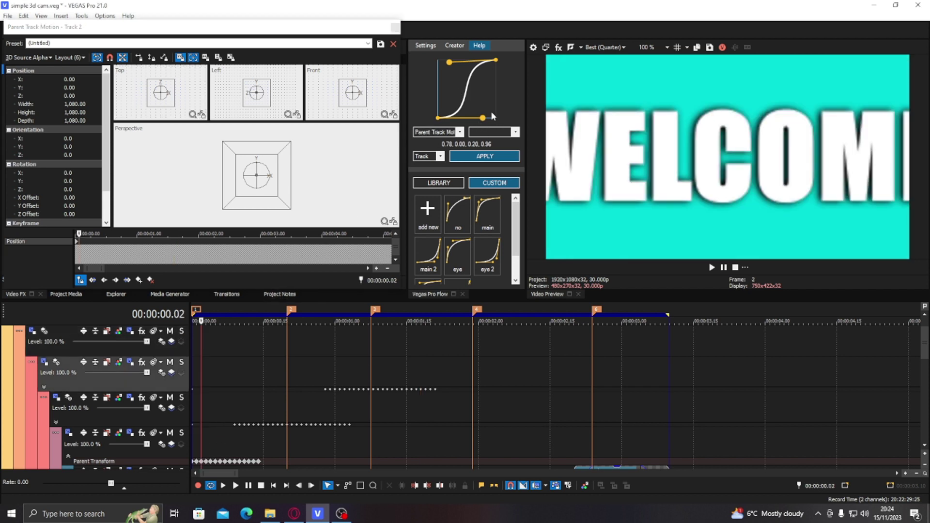
{"action": "mouse_move", "coordinate": [483, 121]}
{"action": "left_mouse_down"}
{"action": "mouse_move", "coordinate": [470, 92]}
{"action": "mouse_move", "coordinate": [487, 121]}
{"action": "left_mouse_up"}
{"action": "left_click", "coordinate": [641, 337]}
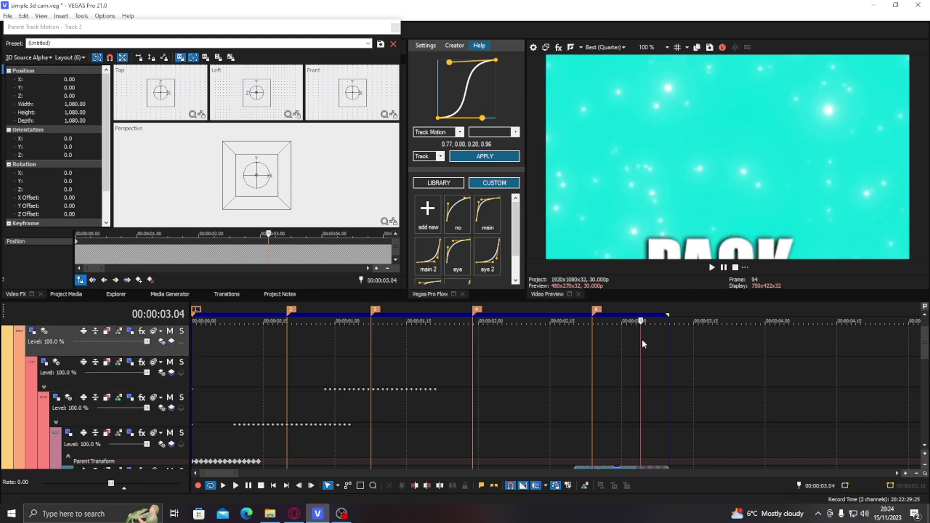
{"action": "mouse_move", "coordinate": [450, 63]}
{"action": "left_mouse_down"}
{"action": "mouse_move", "coordinate": [490, 107]}
{"action": "mouse_move", "coordinate": [447, 65]}
{"action": "left_mouse_up"}
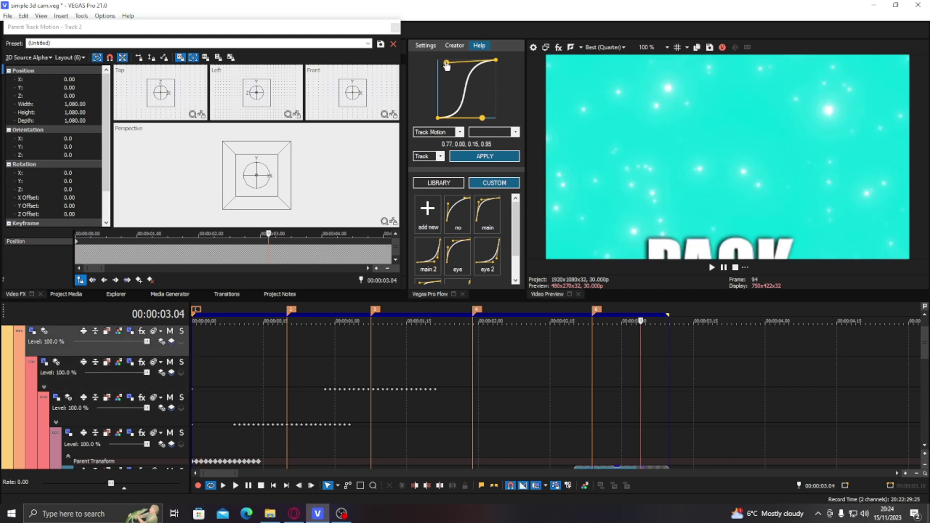
Add parent position keyframes for track 2 at 00:00:01.16 and 00:00:02.13
{"action": "left_click", "coordinate": [439, 366]}
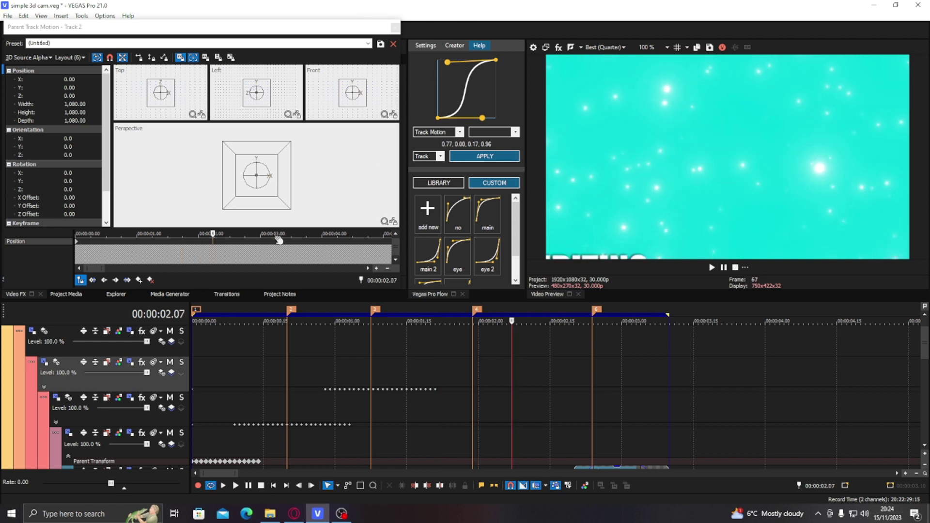
{"action": "left_click", "coordinate": [430, 337]}
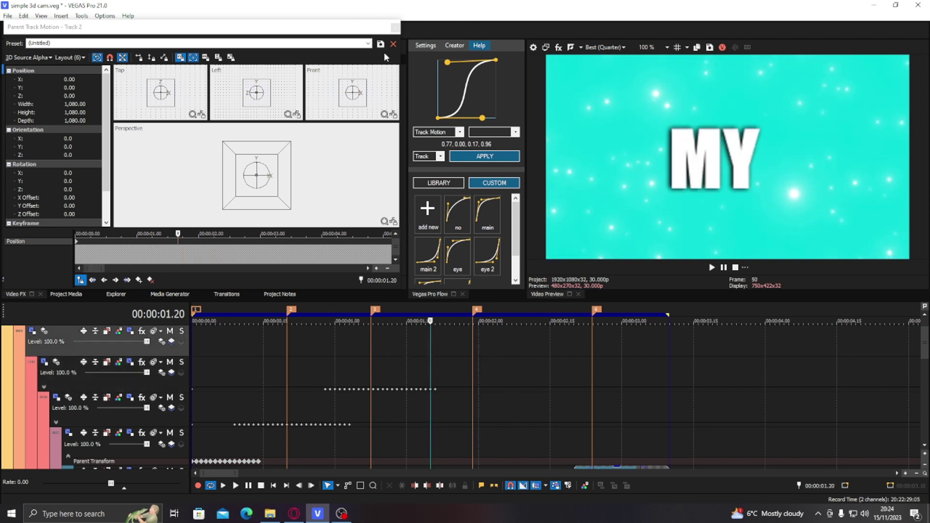
{"action": "left_click", "coordinate": [417, 343]}
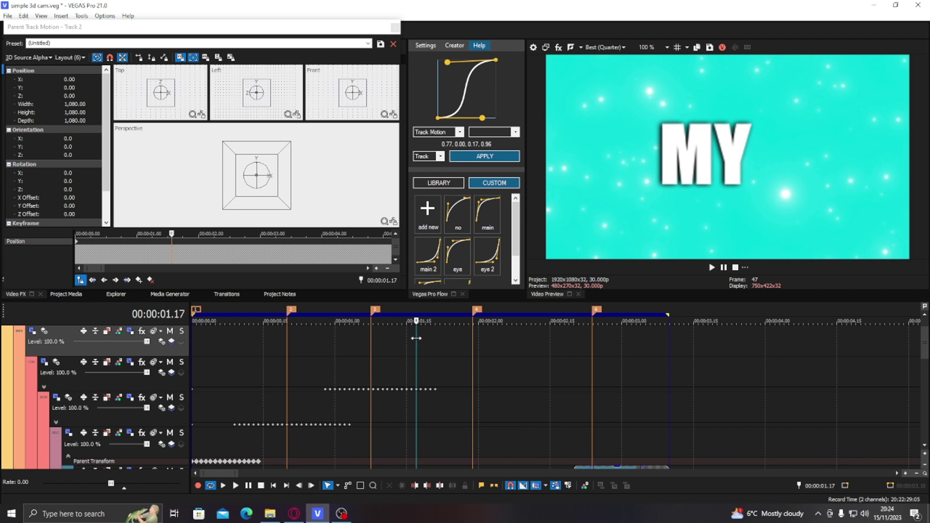
{"action": "left_click", "coordinate": [412, 337]}
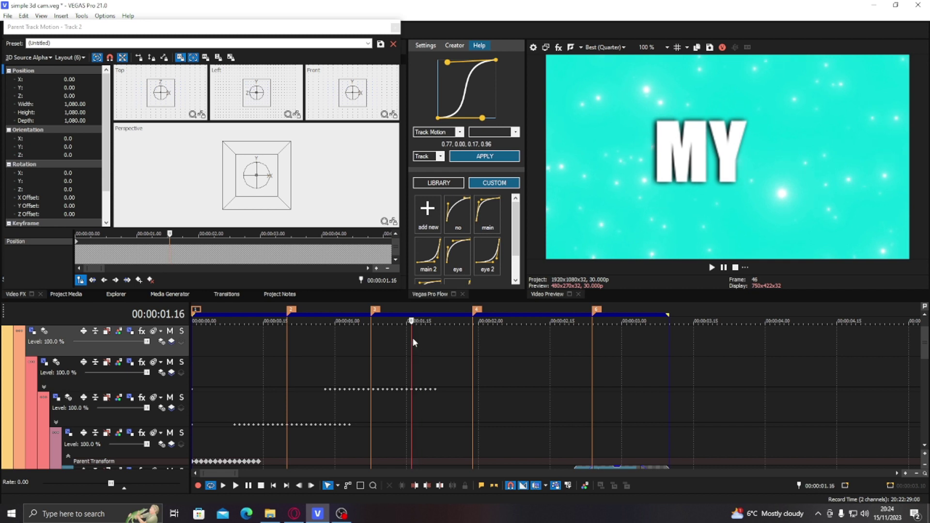
{"action": "left_click", "coordinate": [138, 280]}
{"action": "left_click", "coordinate": [532, 341]}
{"action": "left_click", "coordinate": [541, 340]}
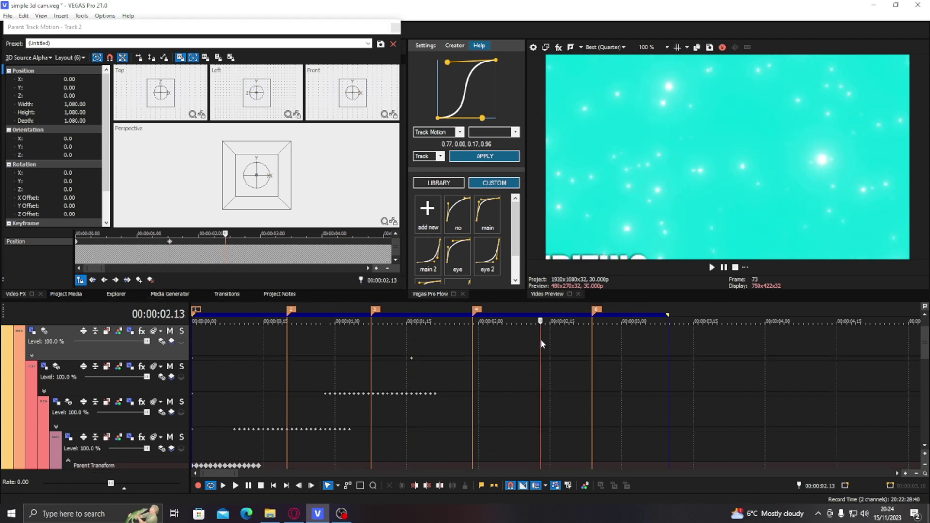
{"action": "left_click", "coordinate": [139, 283]}
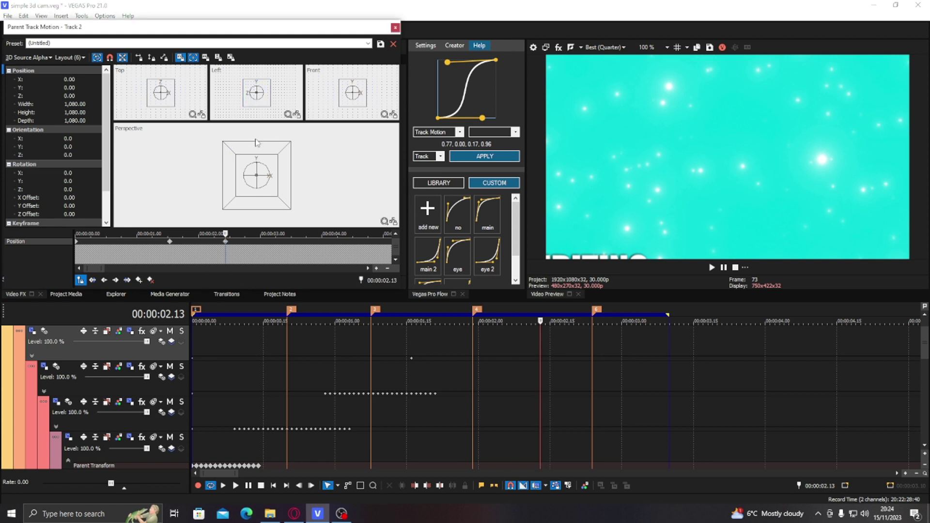
Center the EDITING title by moving track 2's parent position to about X 436.57, Y 365.15, Z -189.47, and close the motion settings
{"action": "left_click_drag", "start_coordinate": [260, 164], "coordinate": [259, 85]}
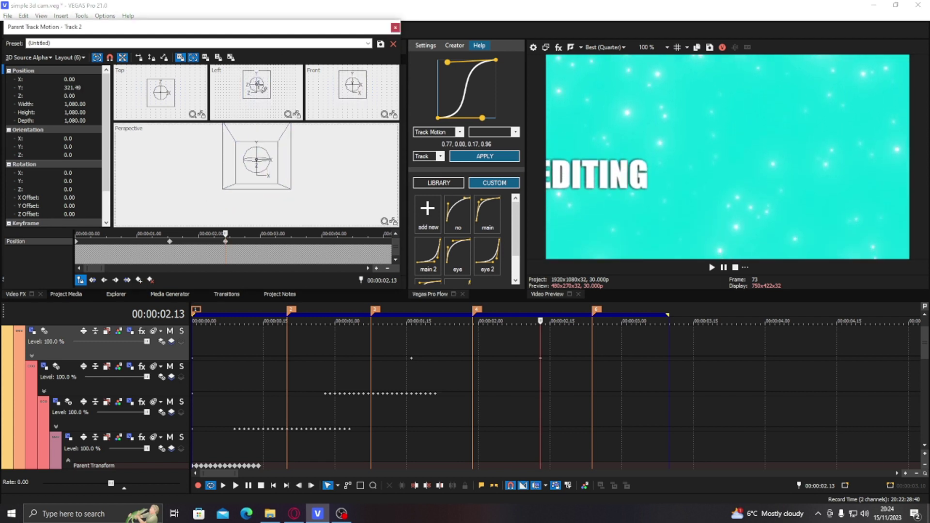
{"action": "key", "text": "Right"}
{"action": "key", "text": "Right"}
{"action": "key", "text": "Right"}
{"action": "key", "text": "Right"}
{"action": "key", "text": "Right"}
{"action": "key", "text": "Right"}
{"action": "key", "text": "Right"}
{"action": "key", "text": "Right"}
{"action": "key", "text": "Right"}
{"action": "key", "text": "Right"}
{"action": "key", "text": "Right"}
{"action": "key", "text": "Right"}
{"action": "key", "text": "Right"}
{"action": "key", "text": "Right"}
{"action": "key", "text": "Right"}
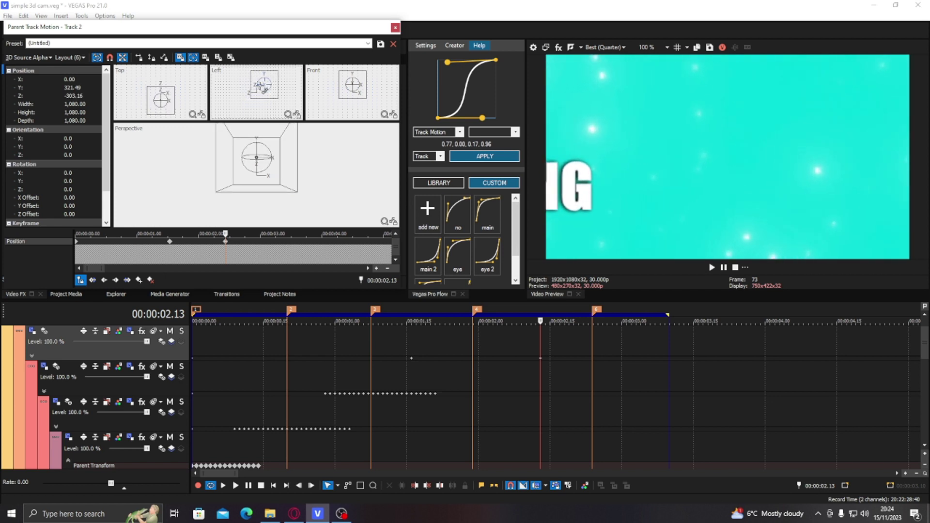
{"action": "left_click_drag", "start_coordinate": [274, 154], "coordinate": [279, 152]}
{"action": "key", "text": "Left"}
{"action": "key", "text": "Left"}
{"action": "key", "text": "Left"}
{"action": "key", "text": "Left"}
{"action": "key", "text": "Left"}
{"action": "key", "text": "Left"}
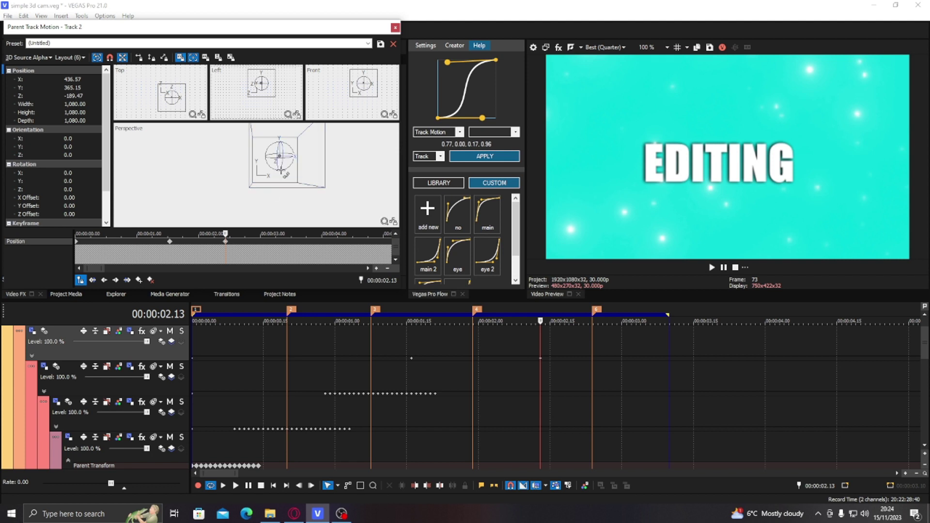
{"action": "left_click", "coordinate": [395, 28]}
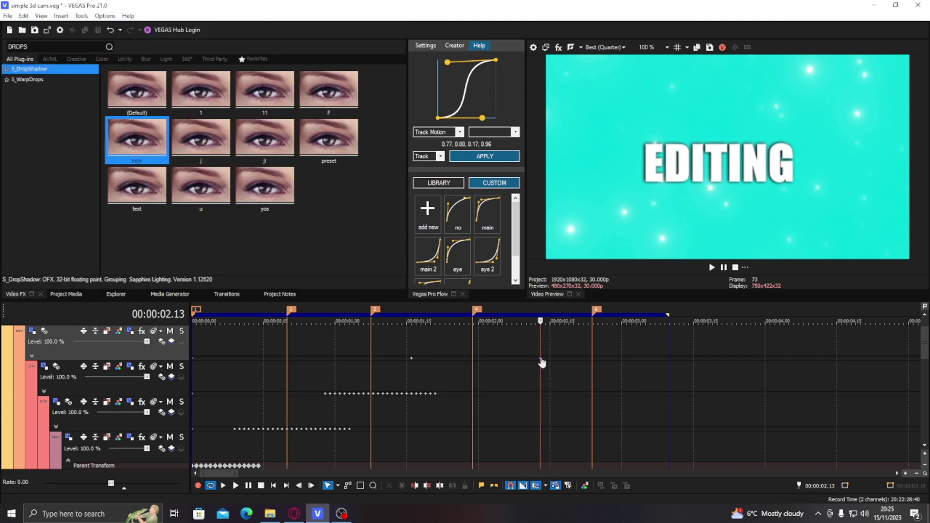
Shift track 2's last parent keyframe to about 00:00:02.15 and apply the 0.77, 0.00, 0.17, 0.96 easing curve to its parent motion
{"action": "left_click_drag", "start_coordinate": [542, 363], "coordinate": [553, 367]}
{"action": "left_click", "coordinate": [482, 348]}
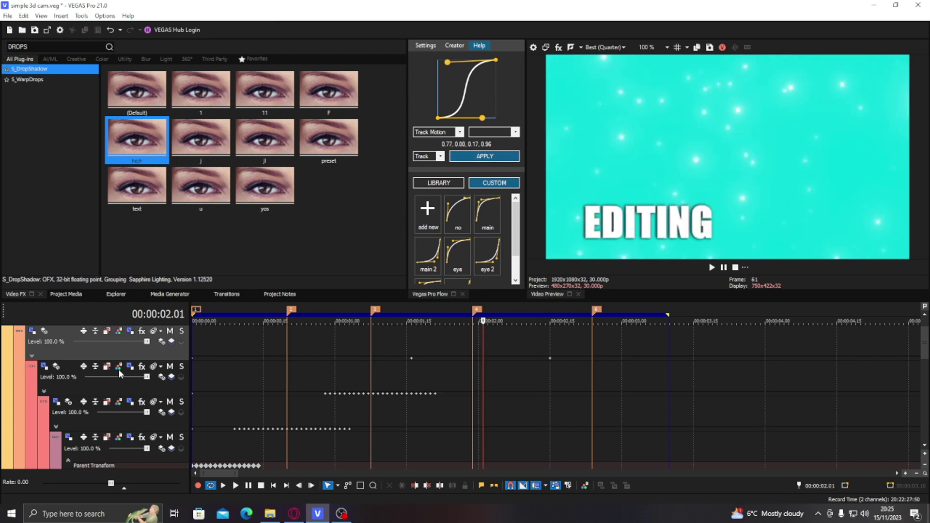
{"action": "left_click", "coordinate": [76, 388]}
{"action": "left_click", "coordinate": [81, 355]}
{"action": "left_click", "coordinate": [472, 159]}
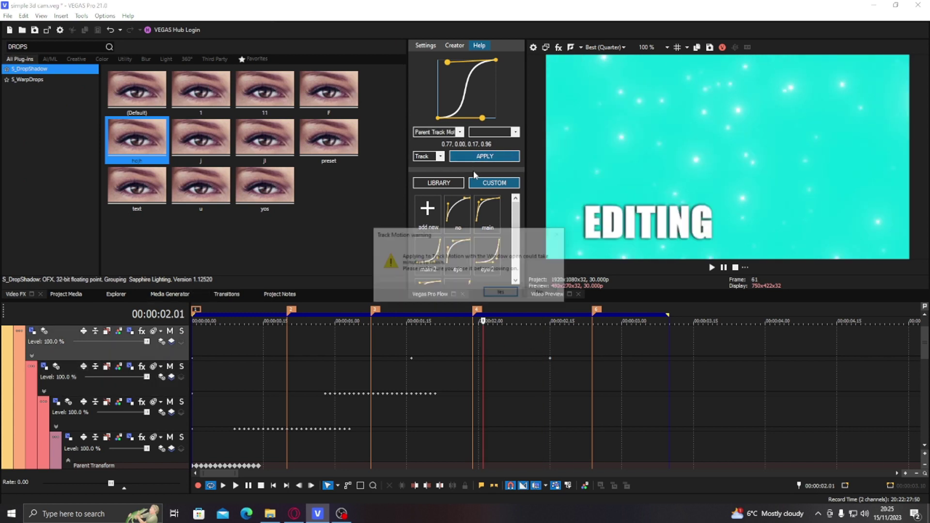
{"action": "left_click", "coordinate": [498, 293]}
Play back the eased camera moves through the TO, MY and EDITING titles
{"action": "left_click", "coordinate": [412, 338]}
{"action": "key", "text": "space"}
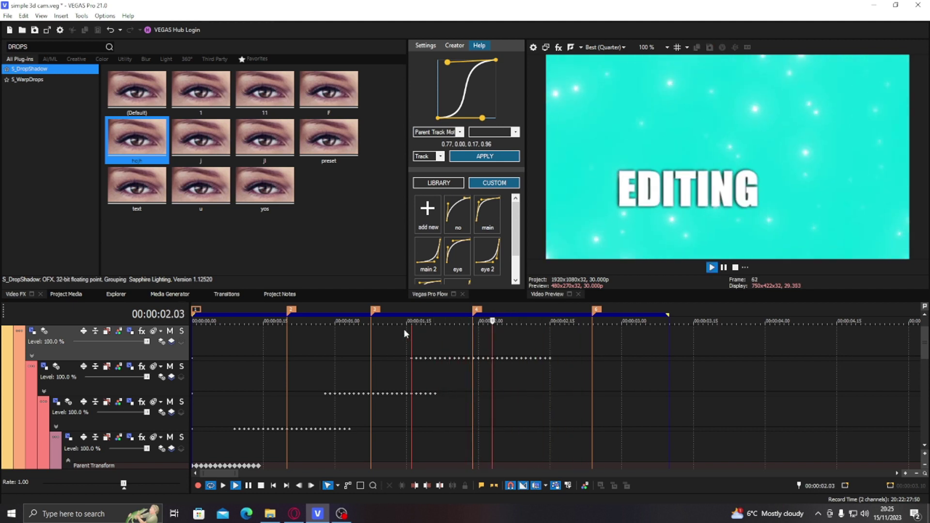
{"action": "left_click", "coordinate": [315, 338]}
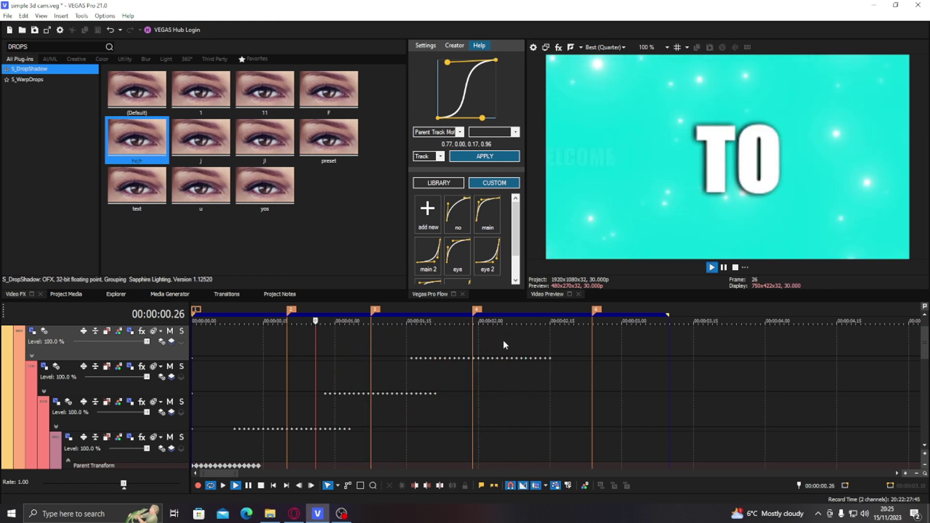
{"action": "key", "text": "Return"}
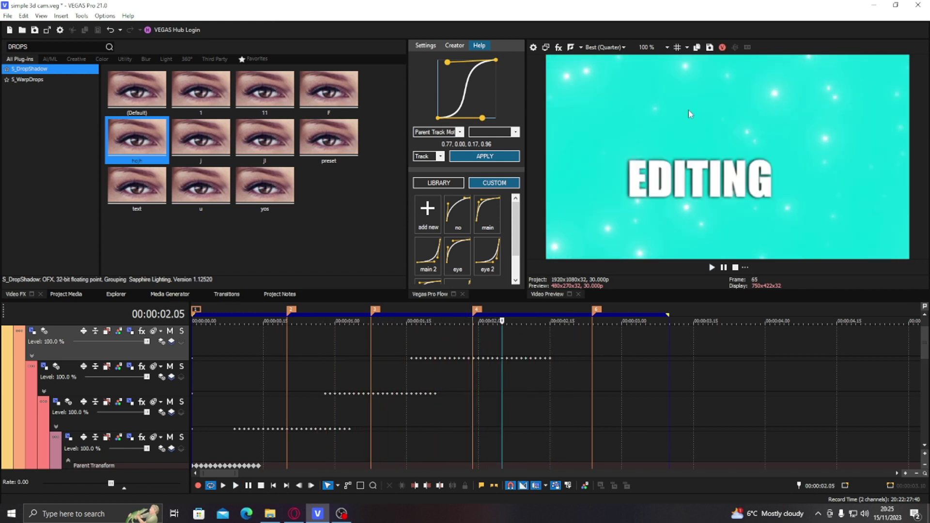
Add a parent motion keyframe for track 1 at 00:00:02.09 and place the cursor at 00:00:03.04
{"action": "left_click_drag", "start_coordinate": [922, 351], "coordinate": [926, 345]}
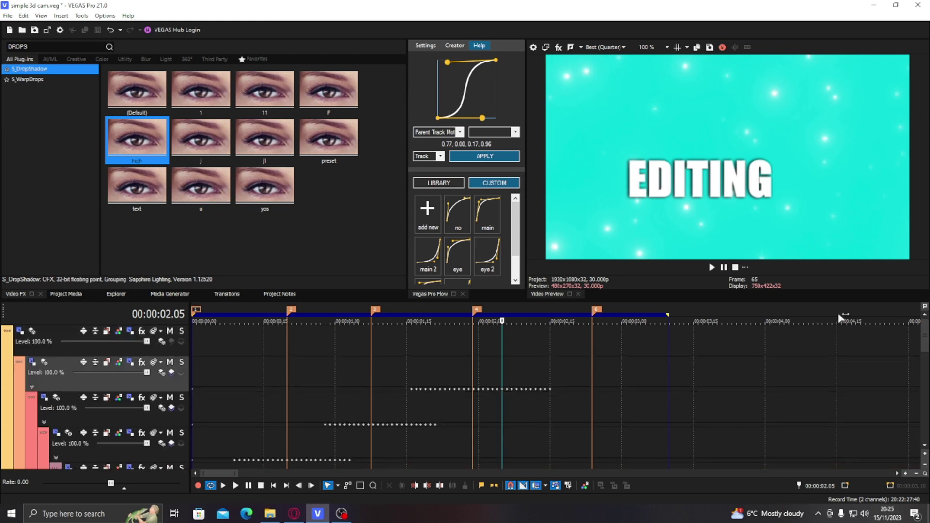
{"action": "left_click", "coordinate": [19, 332]}
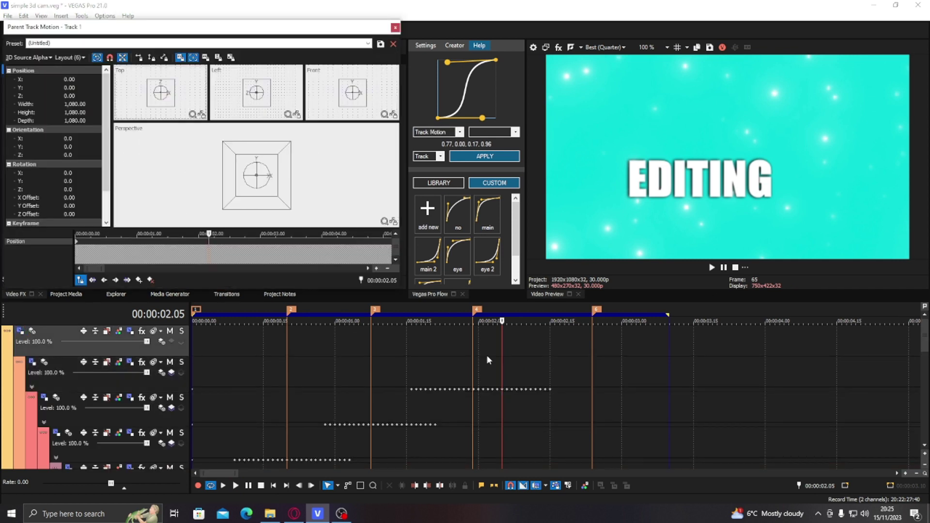
{"action": "left_click", "coordinate": [521, 340]}
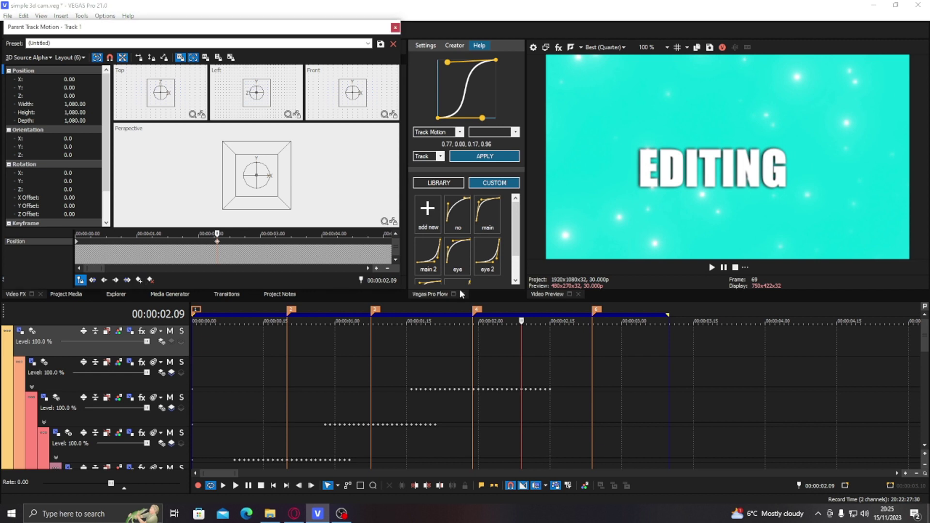
{"action": "left_click", "coordinate": [645, 339]}
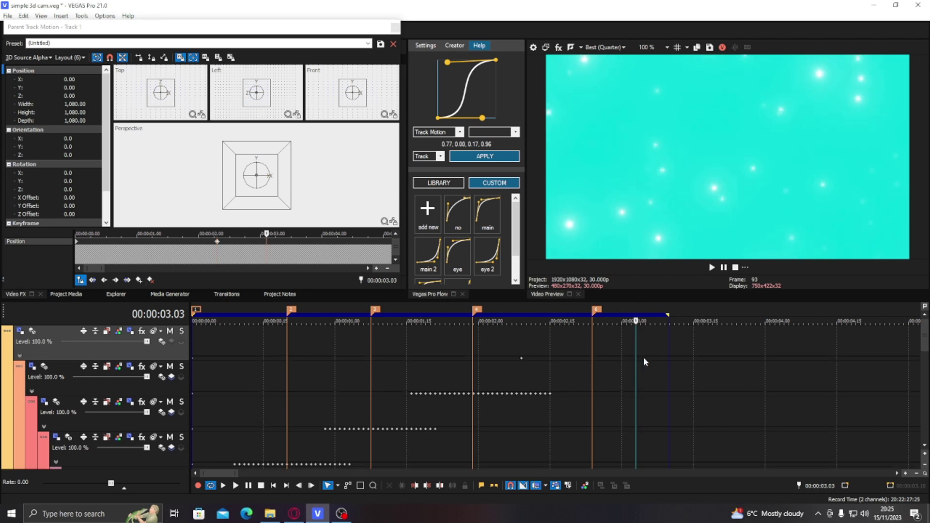
{"action": "left_click", "coordinate": [640, 339]}
Center the PACK title with track 1's parent position at about X -432.00, Y -150.70, Z 606.32, and shift that keyframe to about 00:00:03.08
{"action": "left_click_drag", "start_coordinate": [262, 110], "coordinate": [257, 113]}
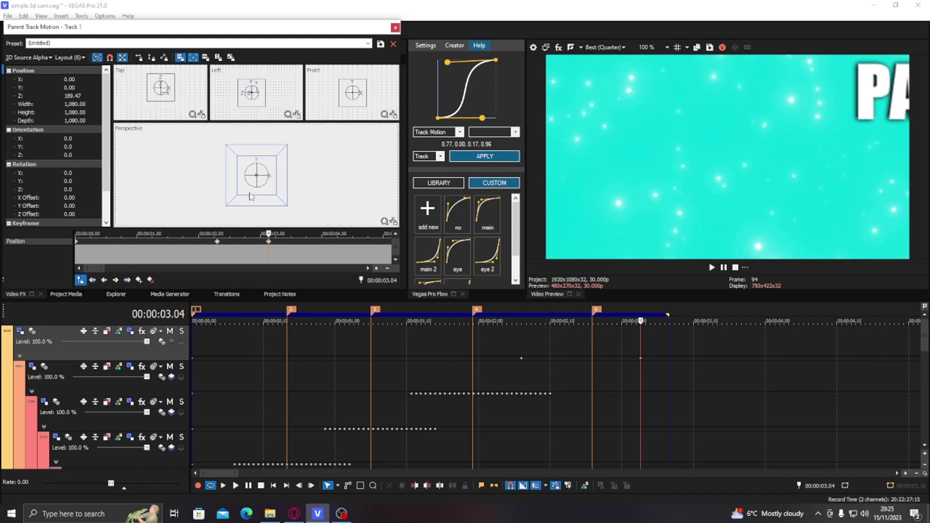
{"action": "key", "text": "ctrl+z"}
{"action": "left_click_drag", "start_coordinate": [246, 201], "coordinate": [227, 208]}
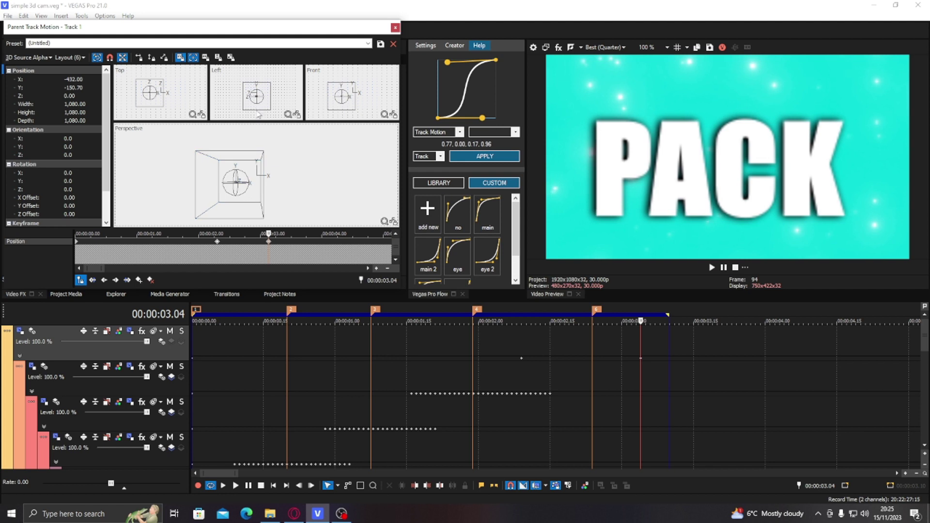
{"action": "left_click_drag", "start_coordinate": [258, 103], "coordinate": [262, 111]}
{"action": "left_click_drag", "start_coordinate": [248, 203], "coordinate": [248, 199]}
{"action": "key", "text": "ctrl+z"}
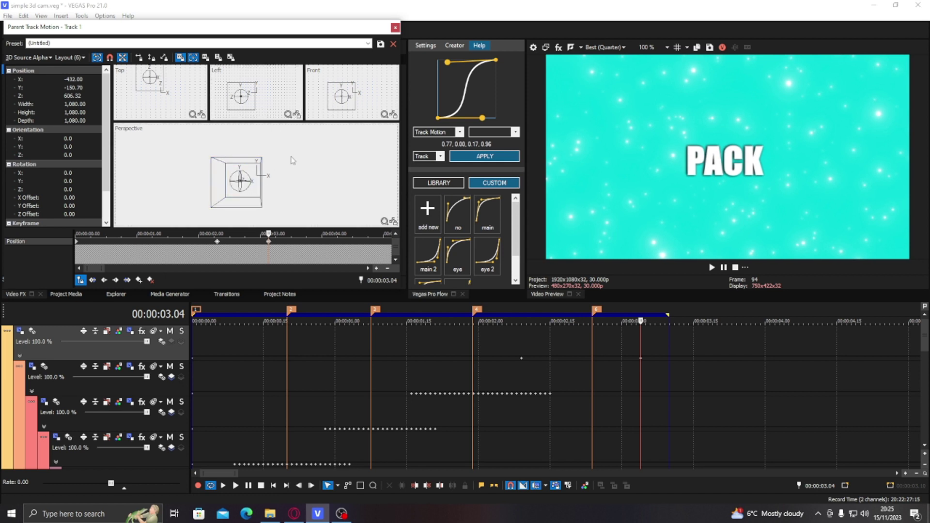
{"action": "left_click", "coordinate": [396, 28]}
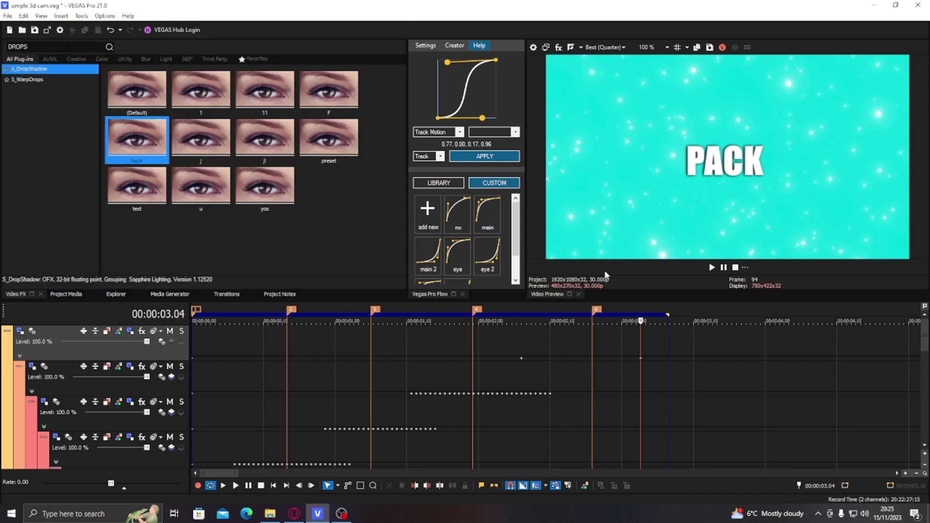
{"action": "left_click_drag", "start_coordinate": [643, 365], "coordinate": [660, 366]}
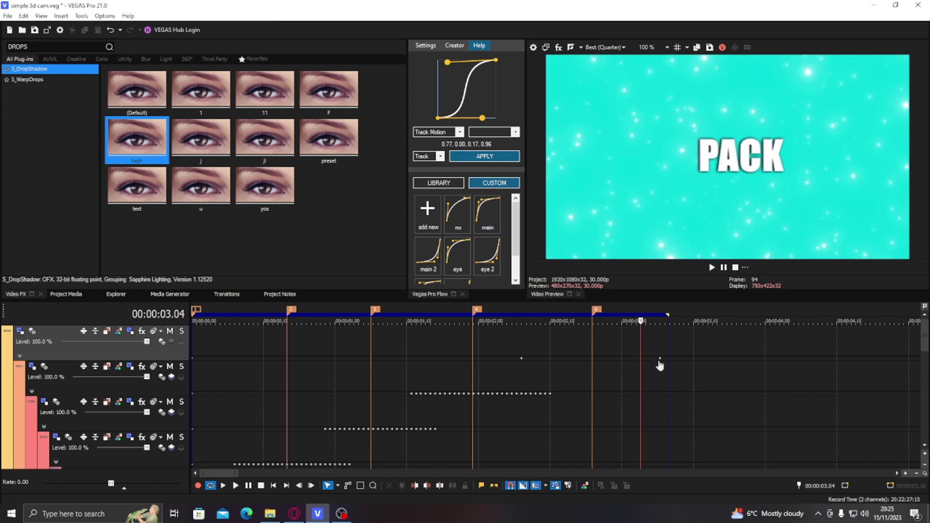
Reshape the easing curve to 0.90, 0.00, 0.11, 0.96 and apply it to track 1's parent track motion
{"action": "left_click", "coordinate": [595, 337]}
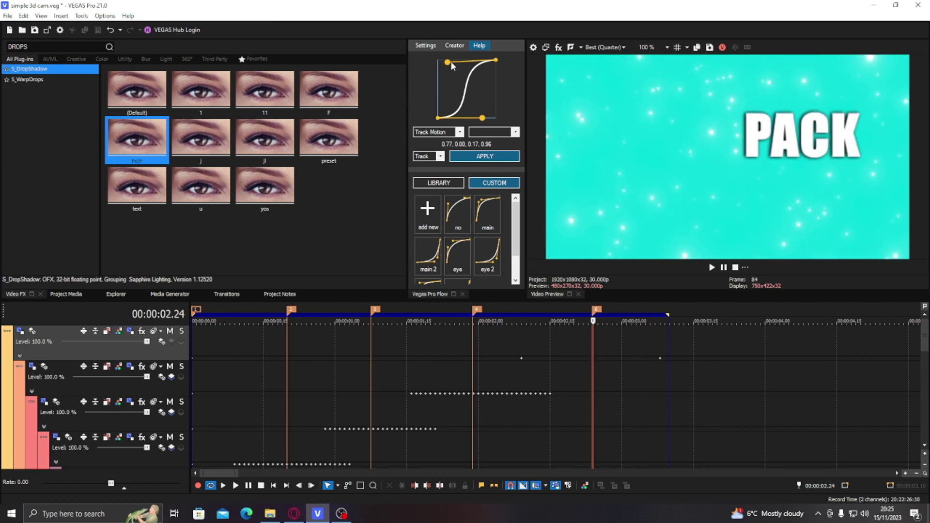
{"action": "left_click_drag", "start_coordinate": [484, 120], "coordinate": [493, 120]}
{"action": "left_click", "coordinate": [120, 353]}
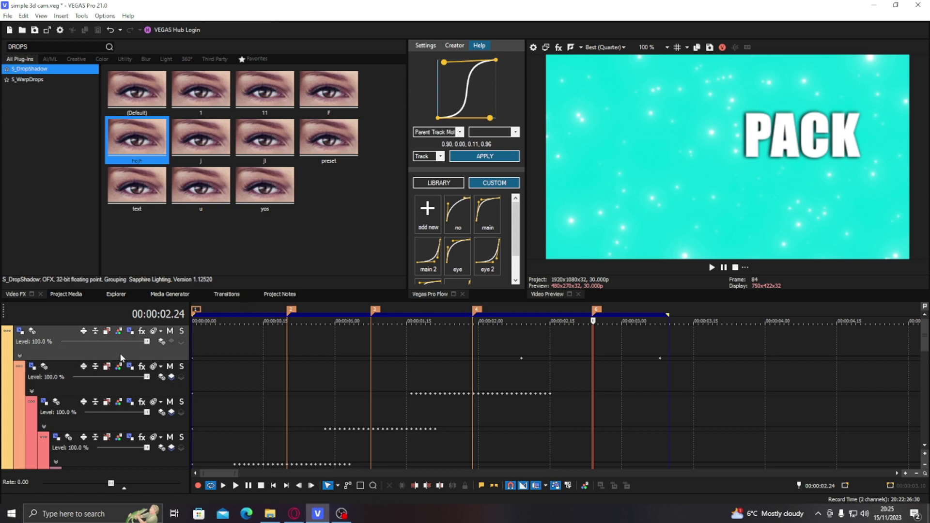
{"action": "left_click", "coordinate": [486, 156]}
{"action": "left_click", "coordinate": [500, 293]}
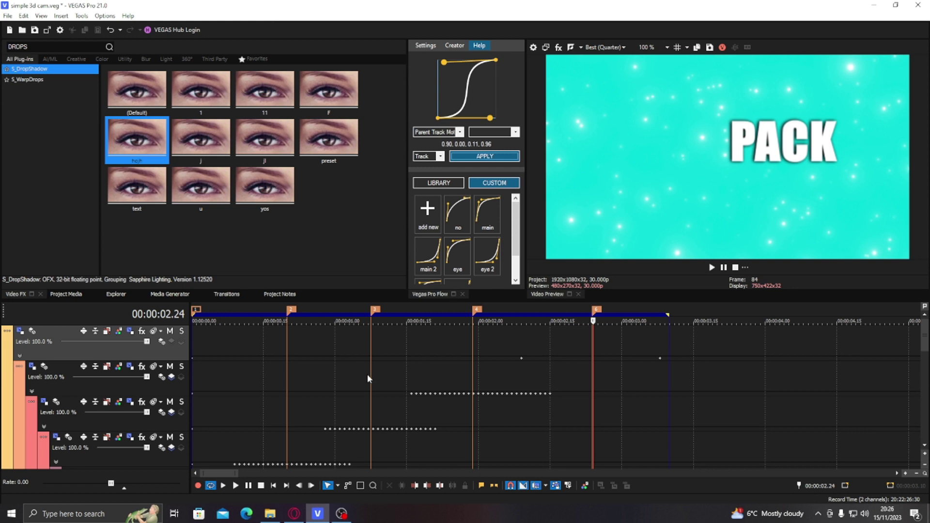
Play back the eased camera moves through the titles up to PACK
{"action": "left_click", "coordinate": [300, 342]}
{"action": "key", "text": "space"}
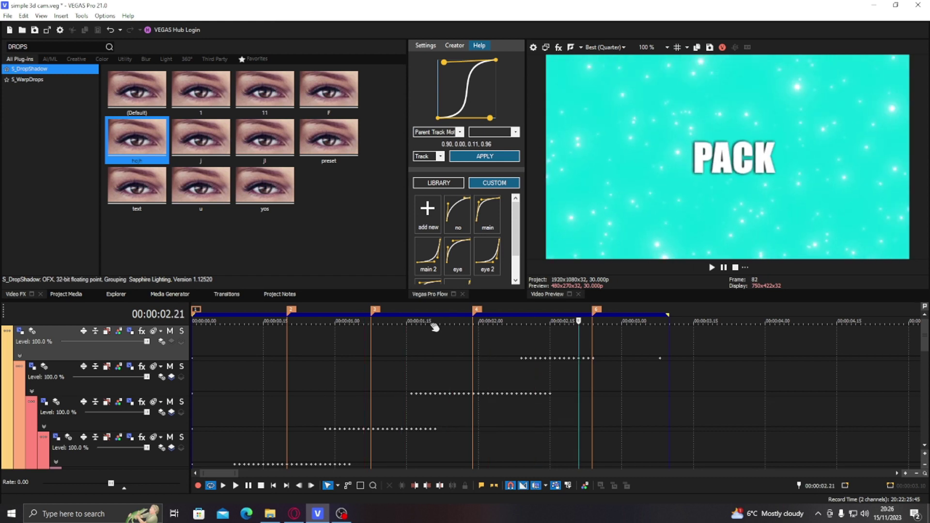
{"action": "key", "text": "space"}
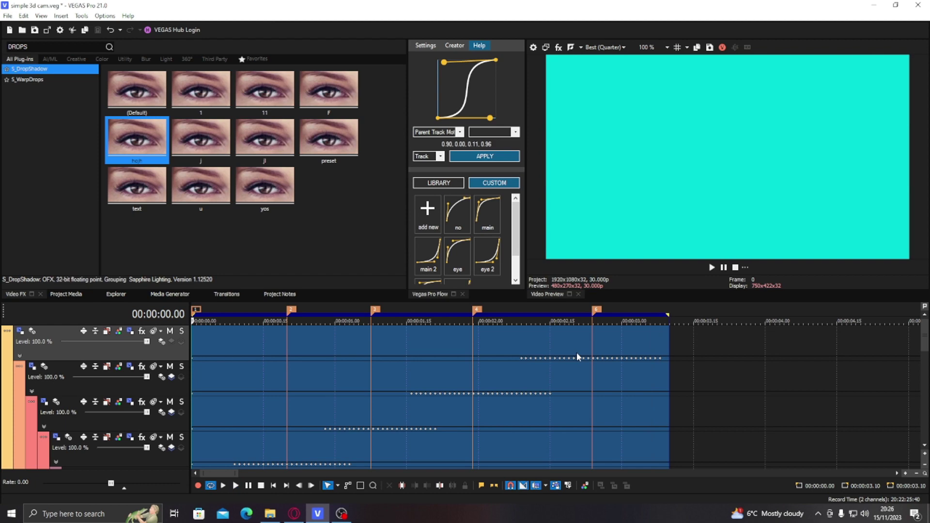
{"action": "left_click", "coordinate": [525, 329]}
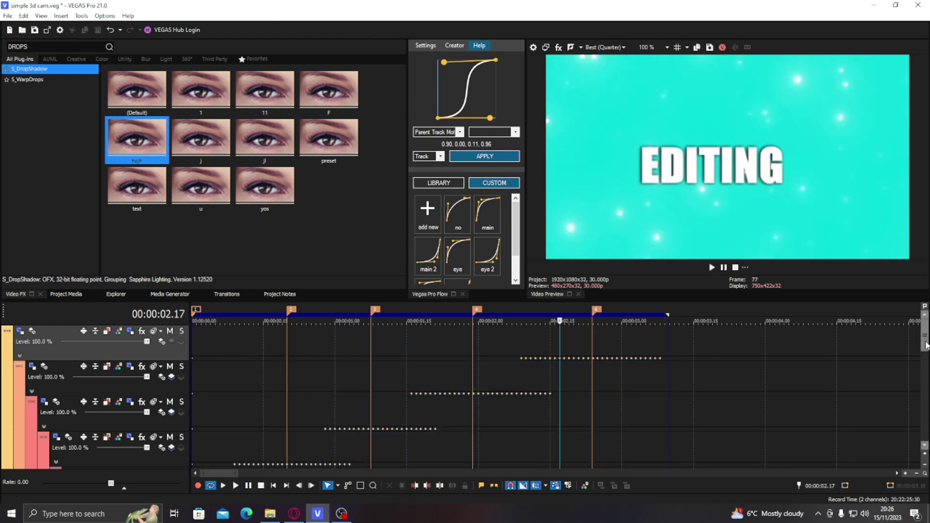
Duplicate the Particles track below the WELCOME title track
{"action": "left_click_drag", "start_coordinate": [927, 345], "coordinate": [925, 411]}
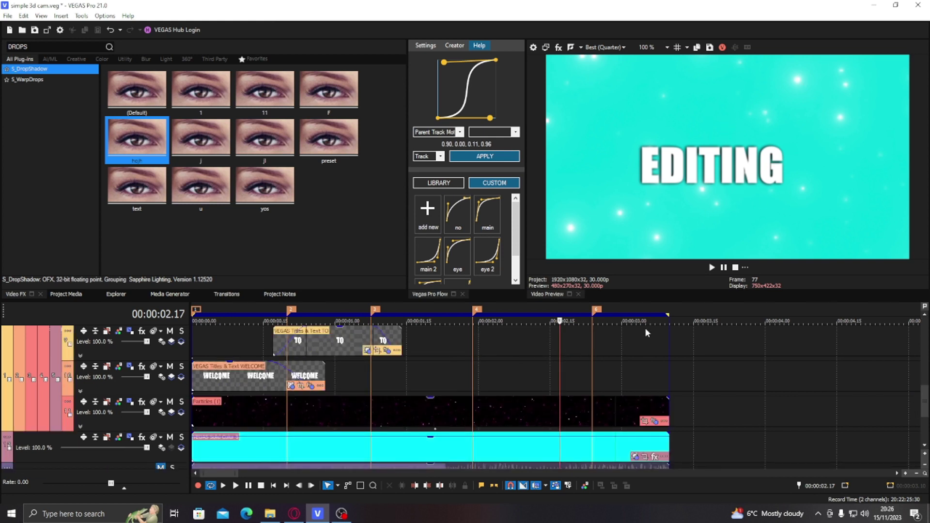
{"action": "right_click", "coordinate": [703, 414]}
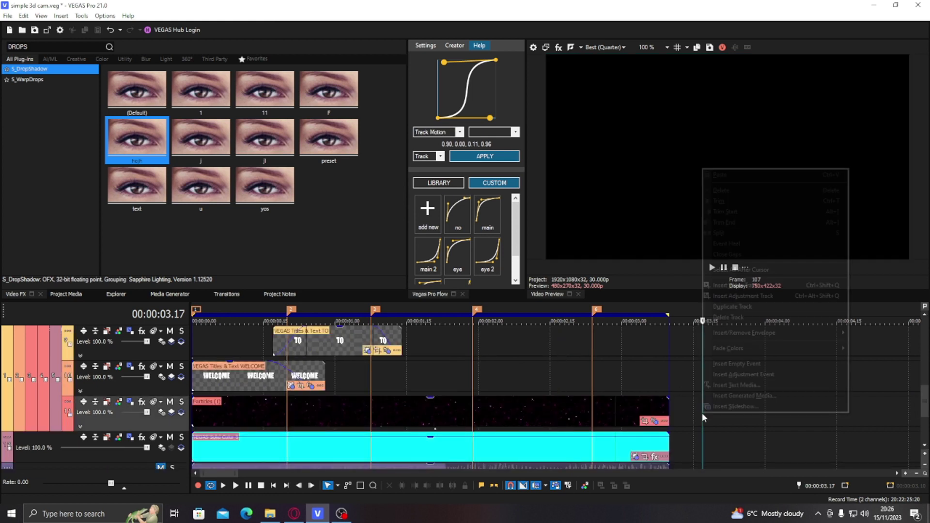
{"action": "left_click", "coordinate": [733, 306]}
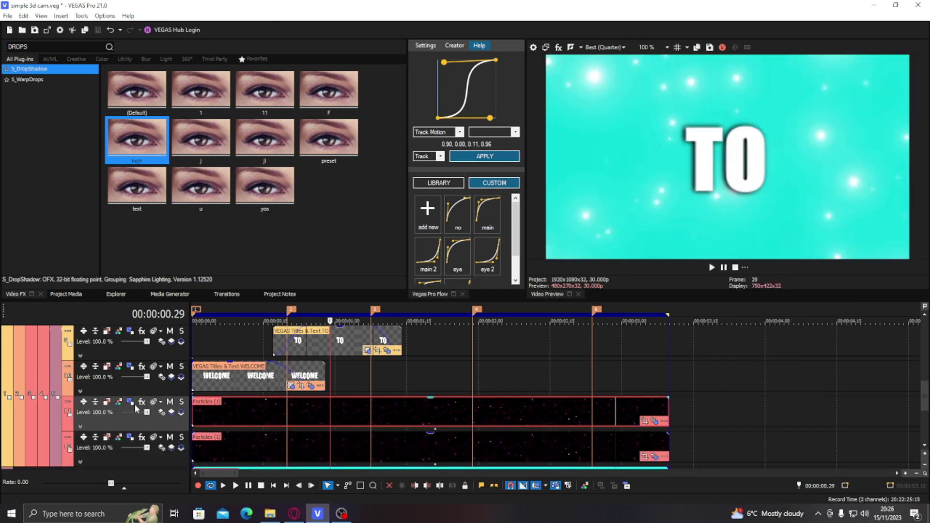
Bring the duplicated particles closer at the 00:00:01.21 keyframe with a track motion Z position of about -644.21
{"action": "left_click", "coordinate": [130, 405]}
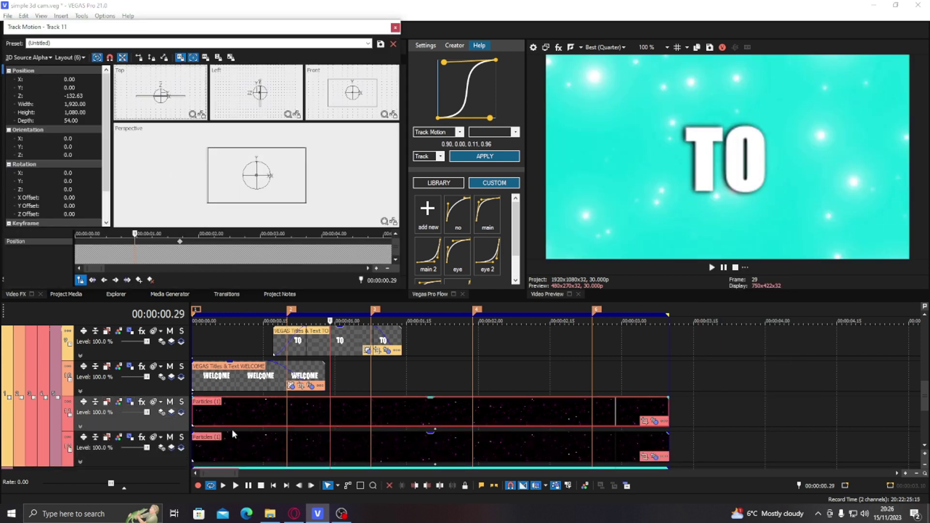
{"action": "left_click", "coordinate": [435, 435]}
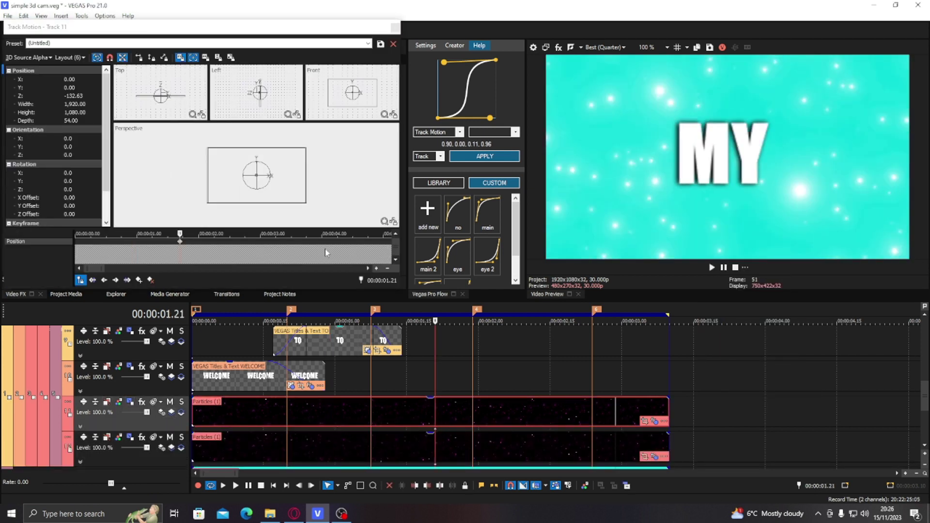
{"action": "left_click", "coordinate": [274, 111]}
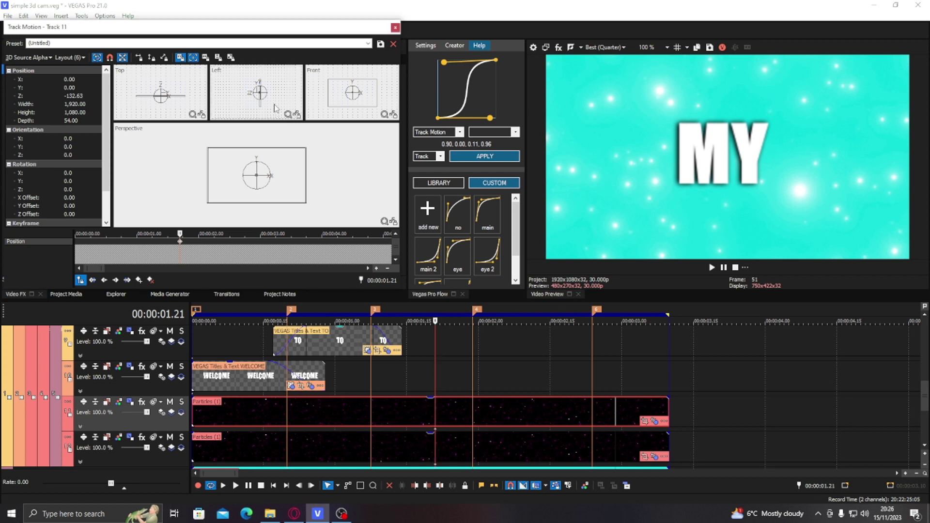
{"action": "scroll", "coordinate": [276, 106], "scroll_direction": "up", "scroll_amount": 5}
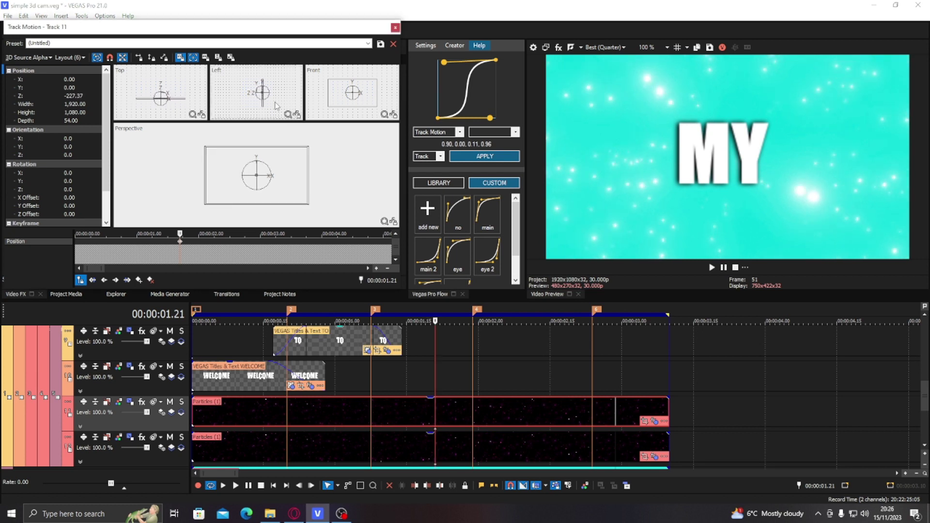
{"action": "scroll", "coordinate": [275, 105], "scroll_direction": "up", "scroll_amount": 7}
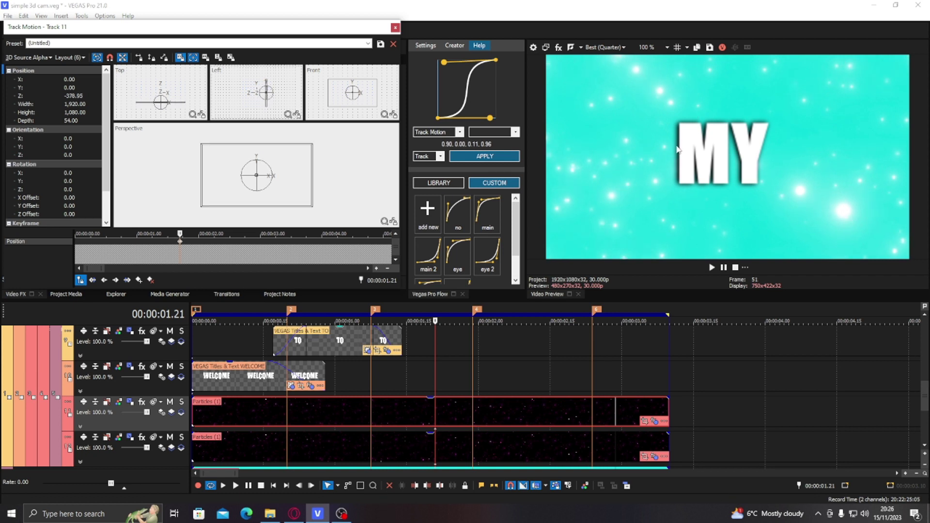
{"action": "scroll", "coordinate": [664, 141], "scroll_direction": "up", "scroll_amount": 7}
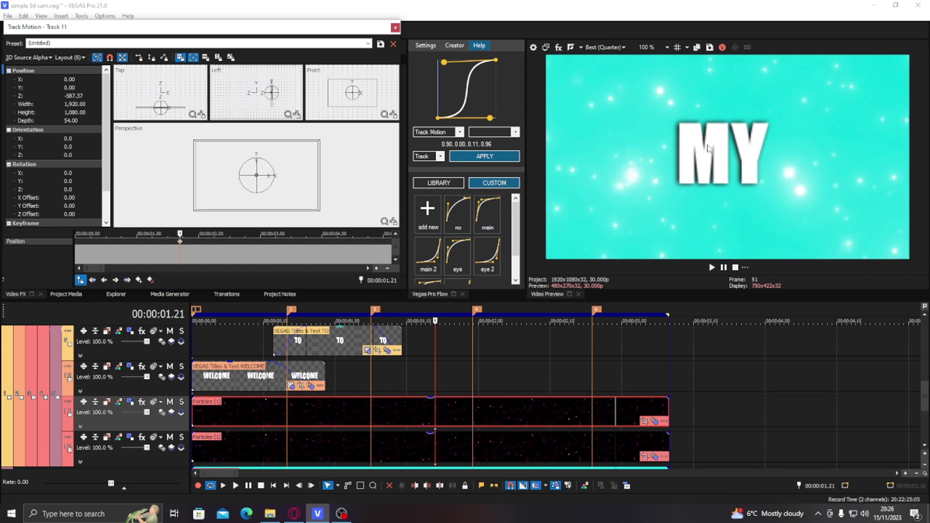
{"action": "scroll", "coordinate": [704, 180], "scroll_direction": "up", "scroll_amount": 3}
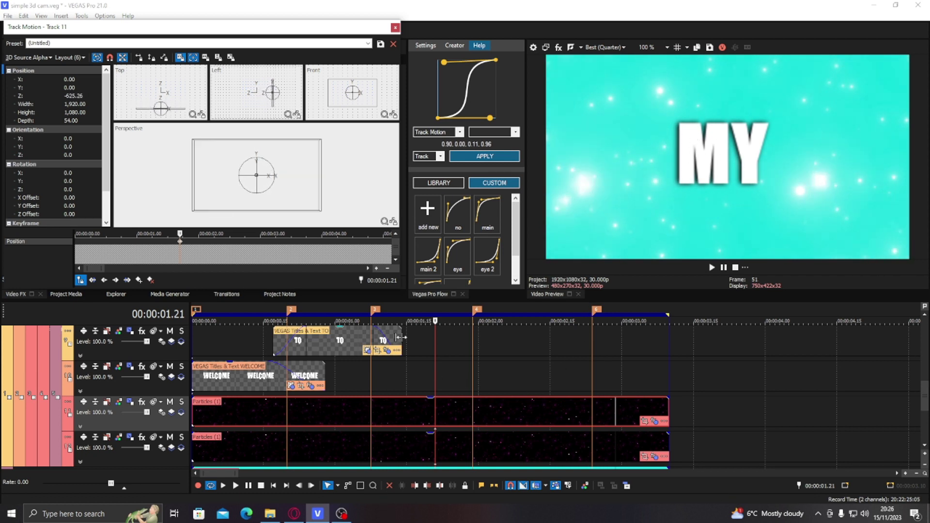
{"action": "key", "text": "Left"}
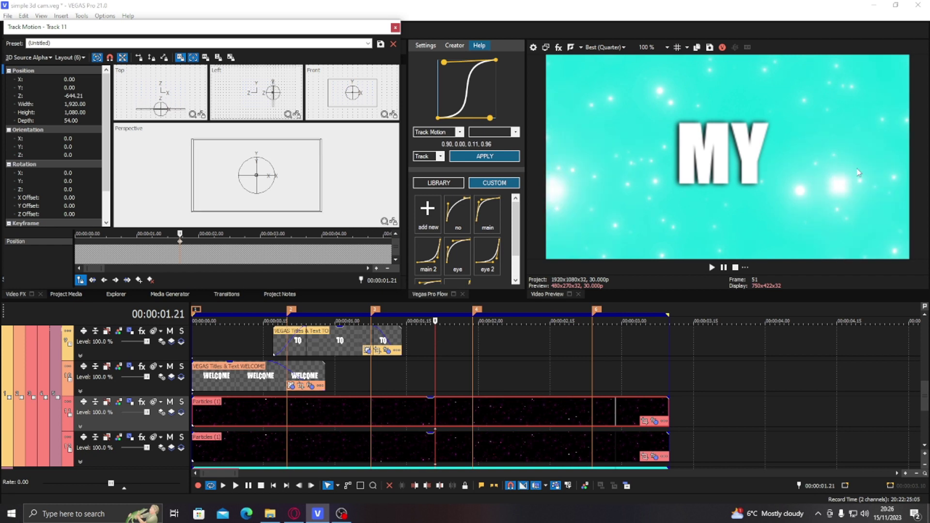
{"action": "left_click", "coordinate": [395, 29]}
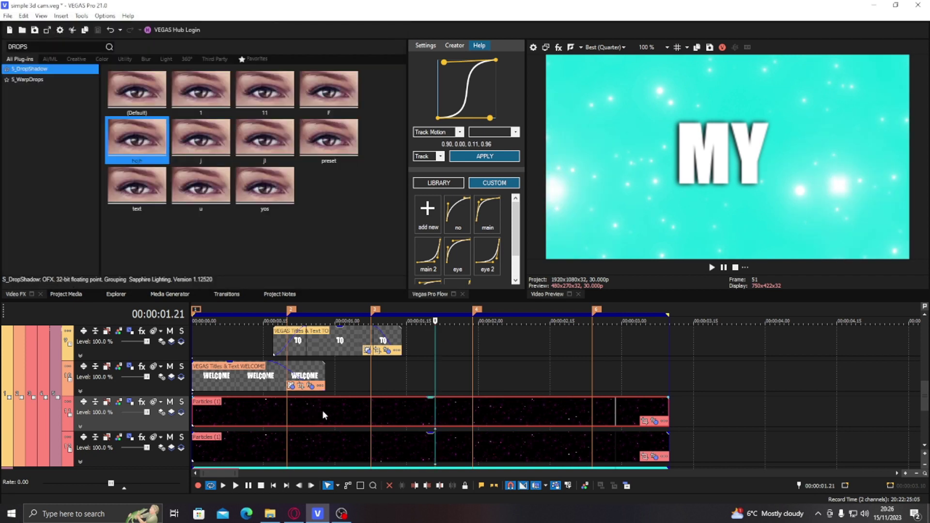
Scrub and play the sequence from WELCOME to PACK to review the two particle layers with the camera moves
{"action": "left_click", "coordinate": [270, 403]}
{"action": "left_click", "coordinate": [297, 406]}
{"action": "left_click", "coordinate": [326, 407]}
{"action": "left_click", "coordinate": [349, 406]}
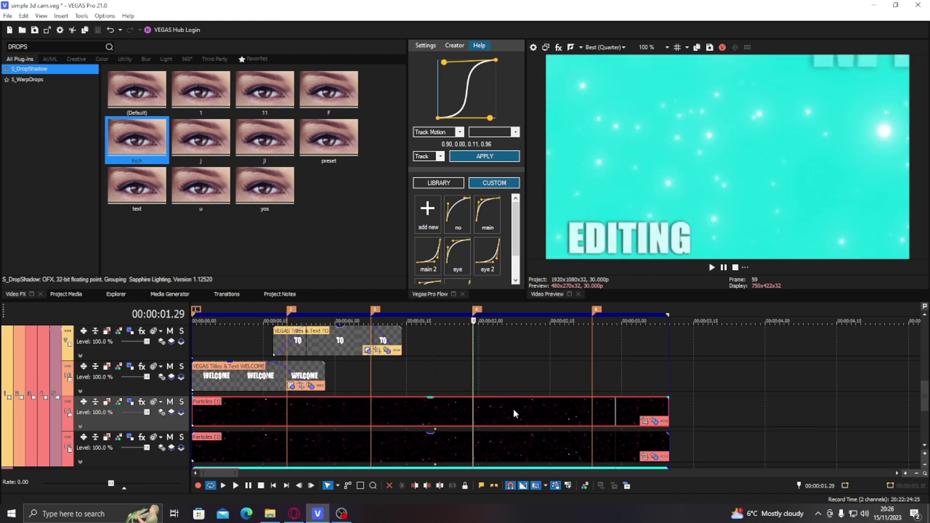
{"action": "left_click", "coordinate": [513, 410]}
{"action": "key", "text": "space"}
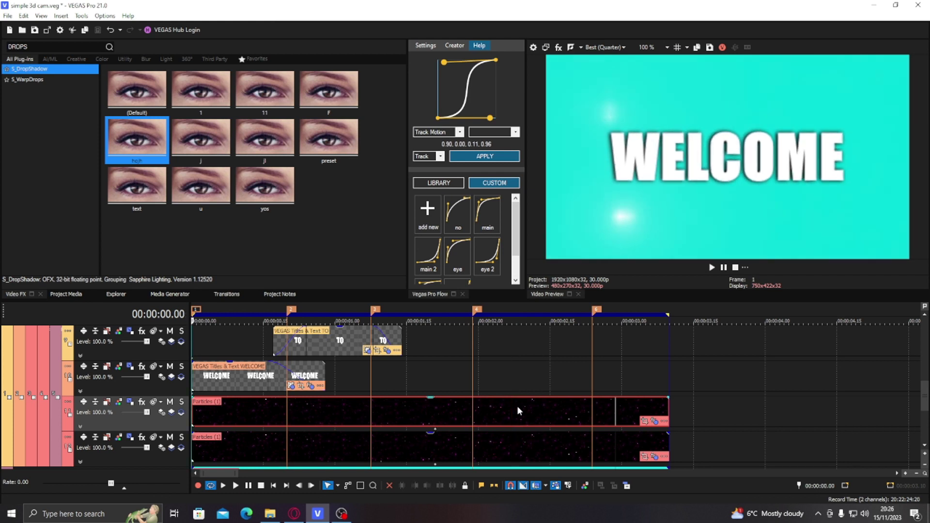
{"action": "key", "text": "space"}
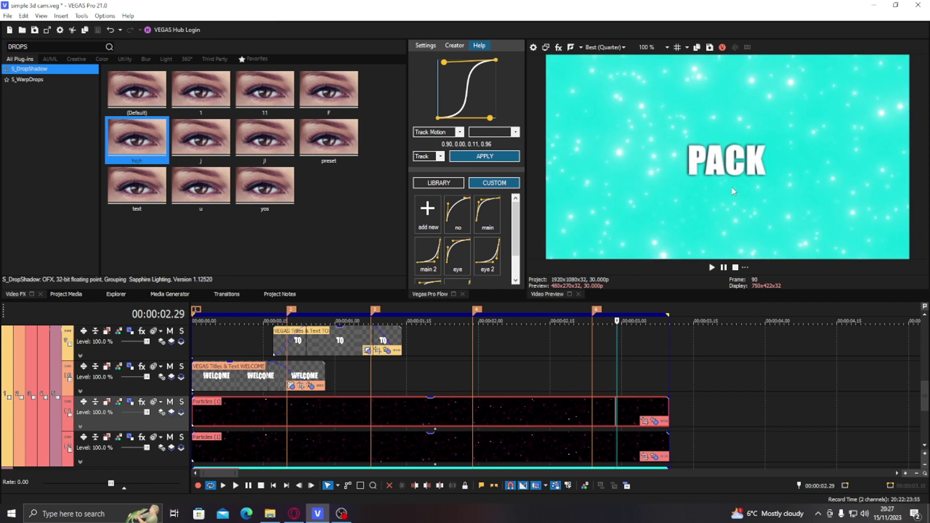
{"action": "key", "text": "space"}
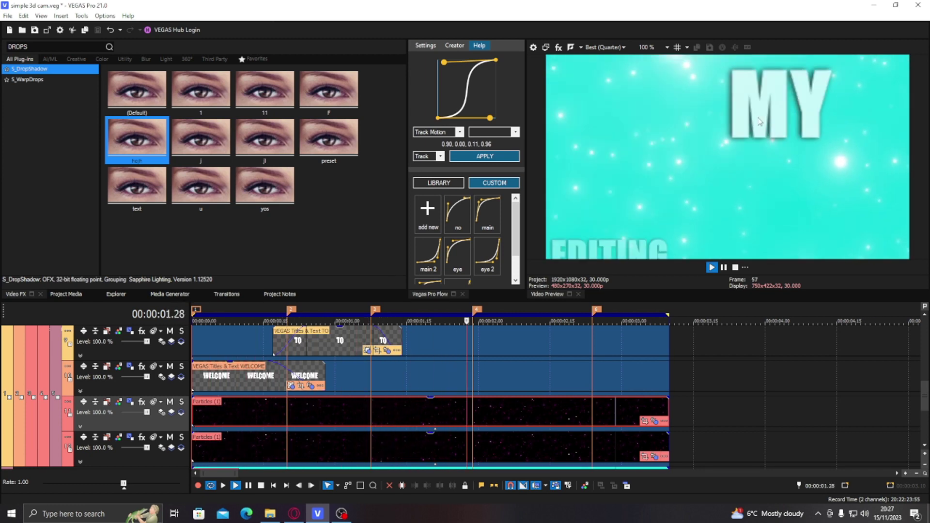
{"action": "left_click", "coordinate": [382, 365]}
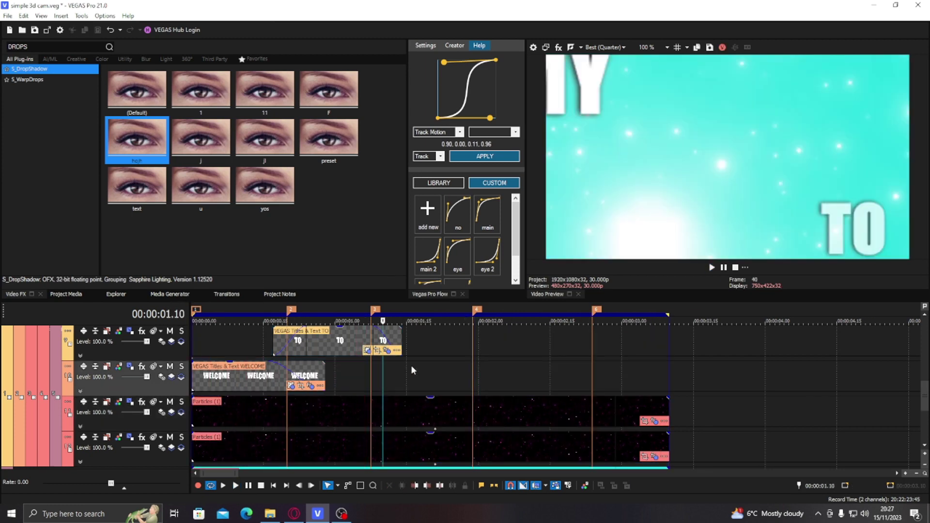
{"action": "key", "text": "space"}
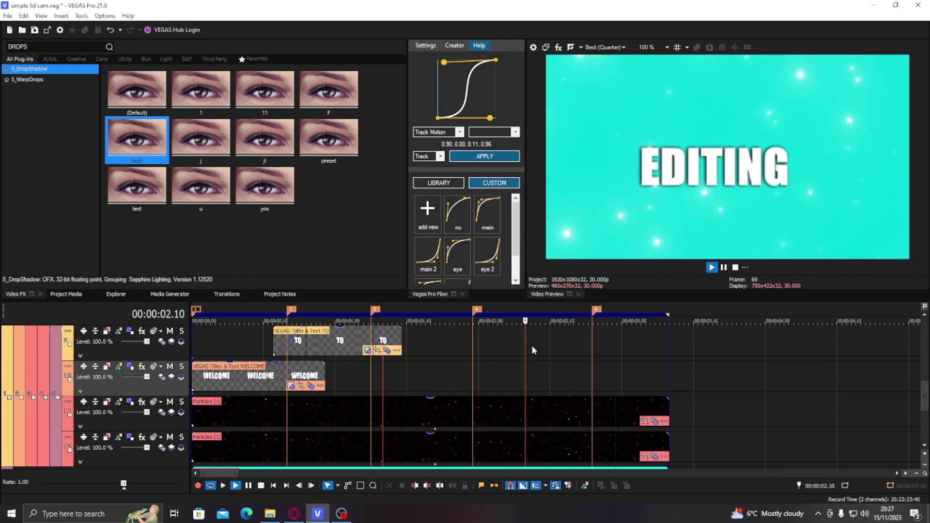
{"action": "left_click", "coordinate": [539, 344]}
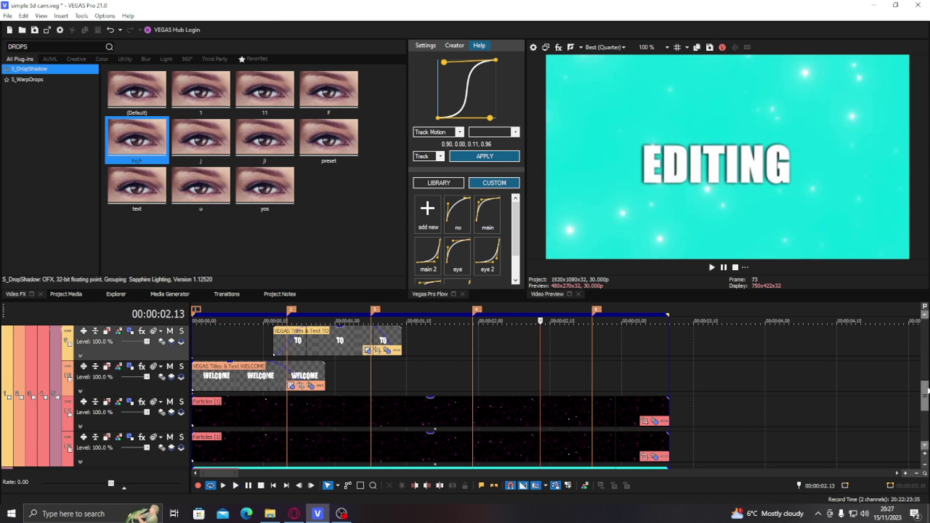
Search the video effects for Looks and S_GL, and add S_Glow with preset A to the whole video output
{"action": "scroll", "coordinate": [927, 388], "scroll_direction": "up", "scroll_amount": 3}
{"action": "left_click", "coordinate": [531, 378]}
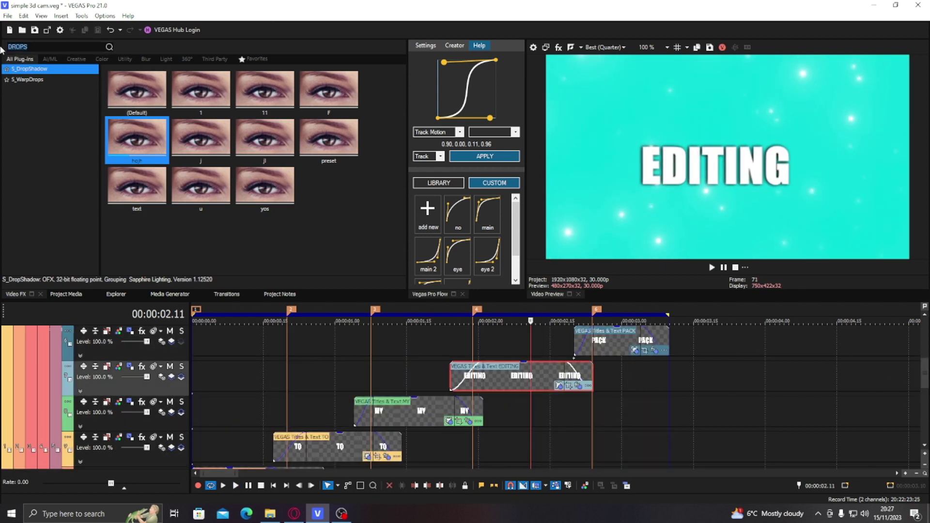
{"action": "type", "text": "LOOKS"}
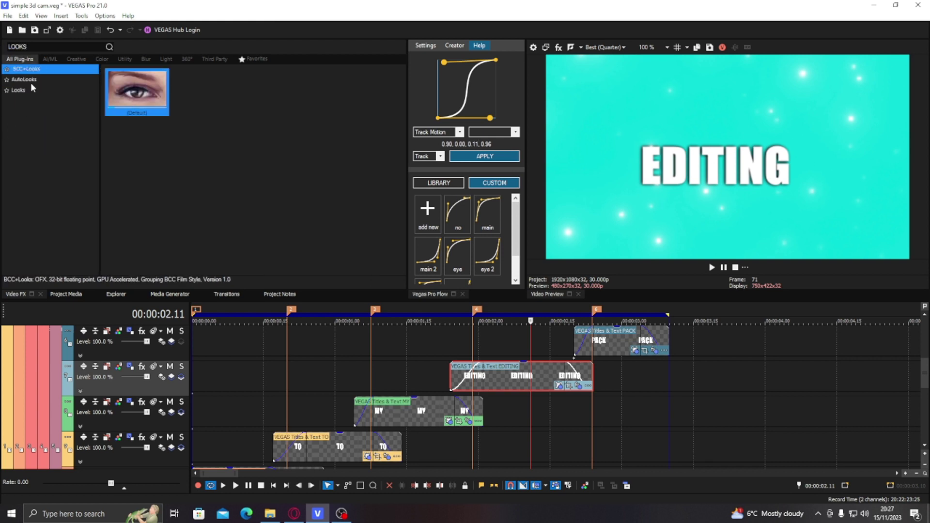
{"action": "left_click", "coordinate": [19, 90]}
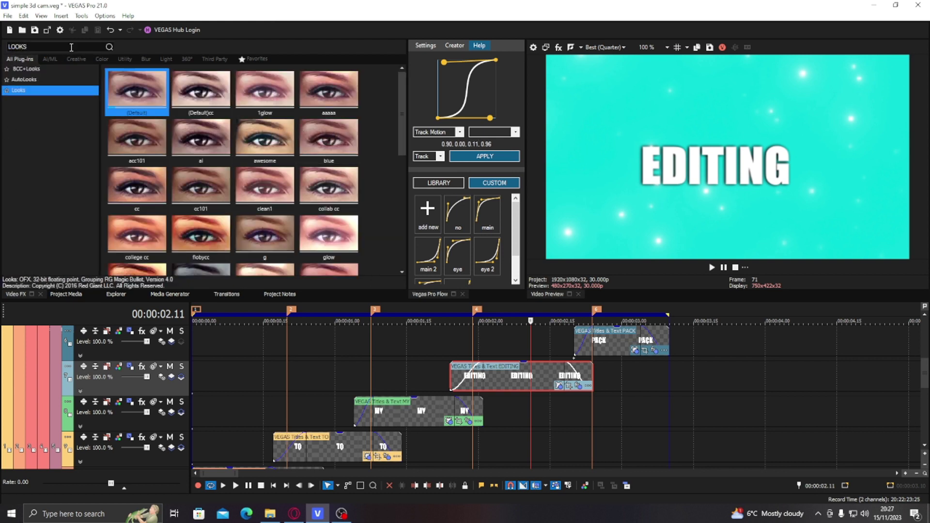
{"action": "type", "text": "S_GL"}
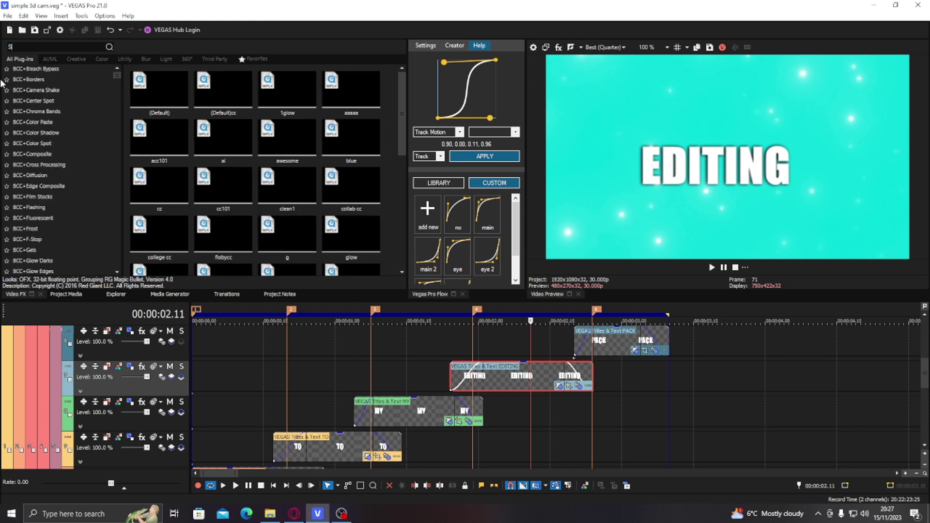
{"action": "left_click", "coordinate": [84, 103]}
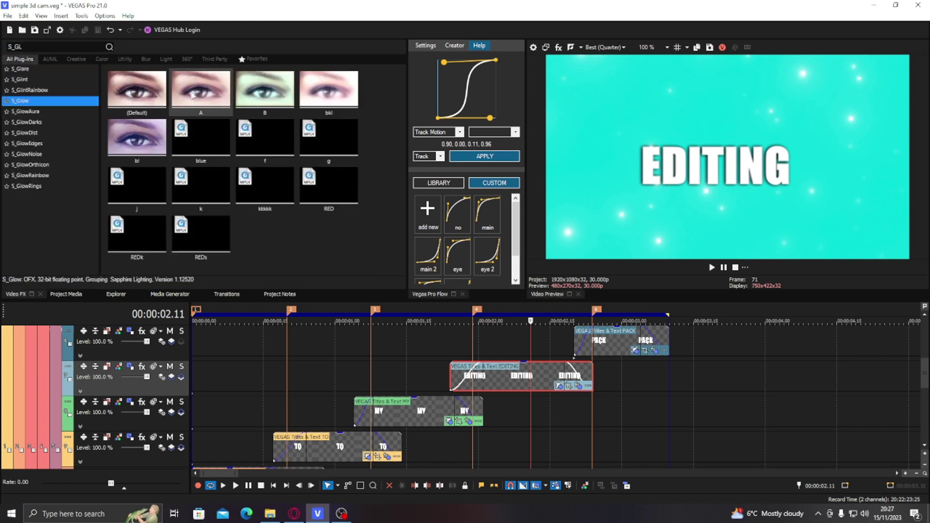
{"action": "left_click_drag", "start_coordinate": [200, 94], "coordinate": [662, 138]}
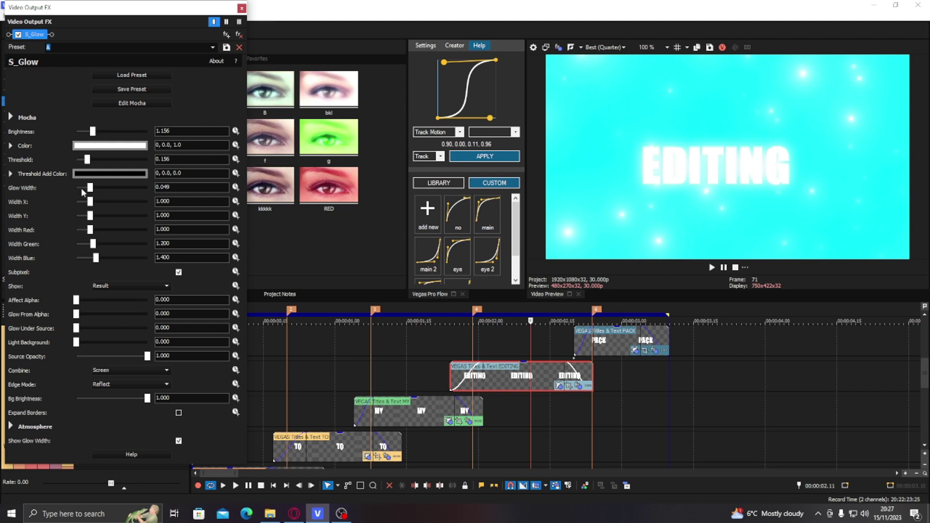
Set the output glow's brightness to about 0.714 and adjust its glow width
{"action": "left_click", "coordinate": [85, 131]}
{"action": "left_click_drag", "start_coordinate": [85, 133], "coordinate": [87, 134]}
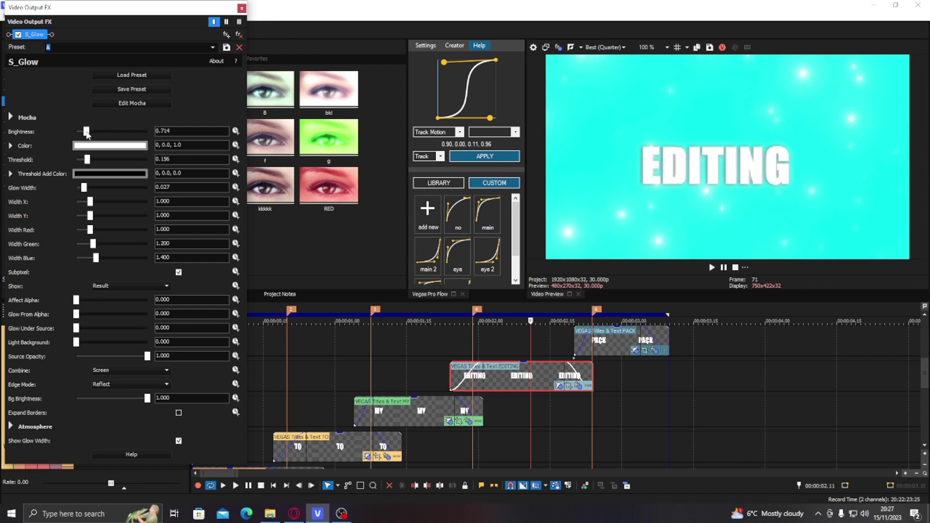
{"action": "left_click", "coordinate": [102, 189]}
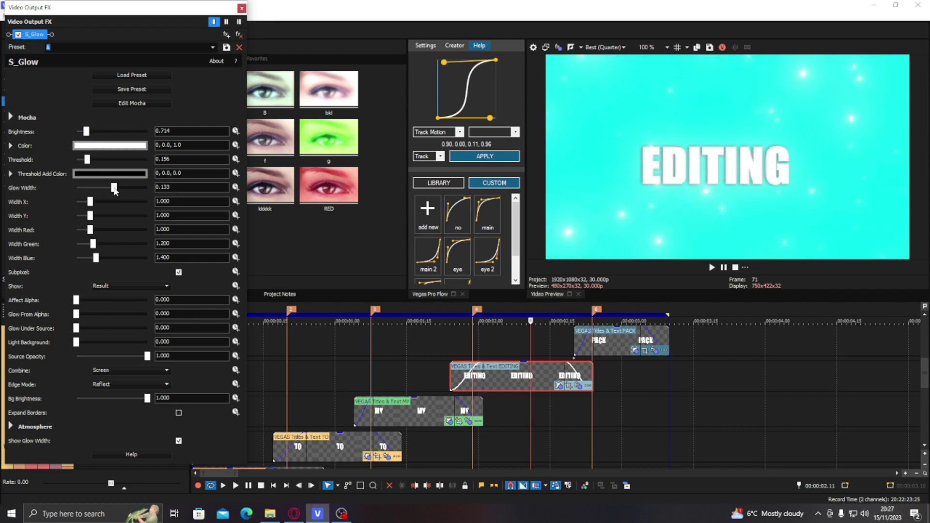
{"action": "left_click_drag", "start_coordinate": [129, 189], "coordinate": [90, 188]}
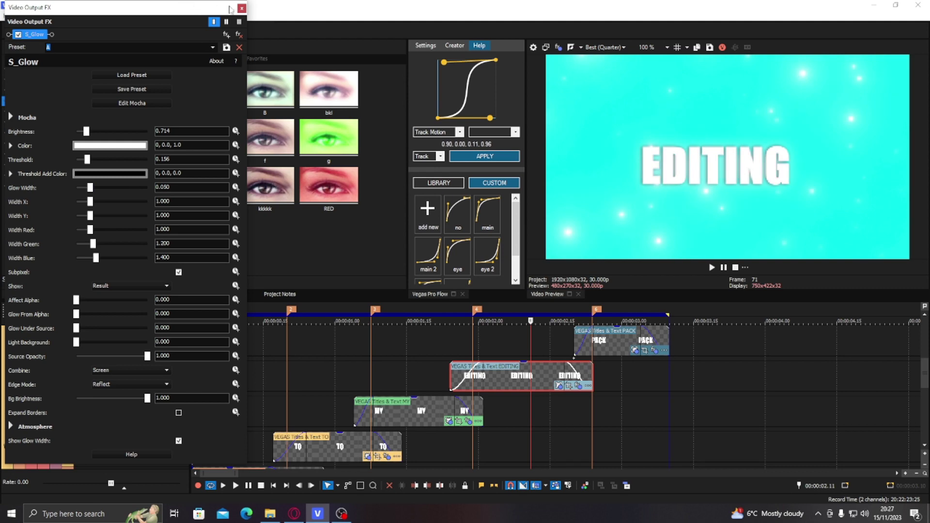
{"action": "left_click", "coordinate": [242, 9]}
Set the video preview quality to Best (Full)
{"action": "left_click", "coordinate": [606, 47]}
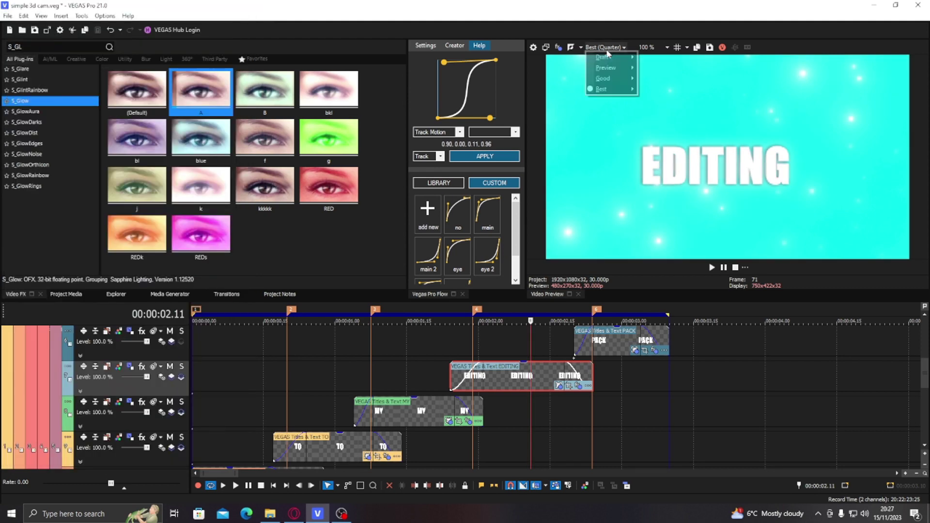
{"action": "mouse_move", "coordinate": [616, 90]}
{"action": "left_click", "coordinate": [651, 99]}
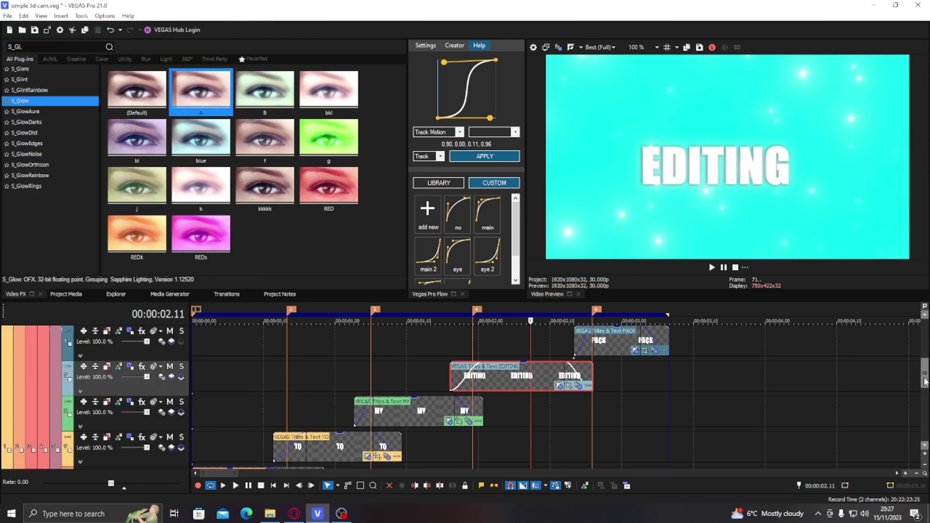
Lower the opacity of the cyan solid color background event to about 53% and check it across the earlier titles
{"action": "scroll", "coordinate": [365, 437], "scroll_direction": "down", "scroll_amount": 5}
{"action": "left_click_drag", "start_coordinate": [399, 440], "coordinate": [404, 449]}
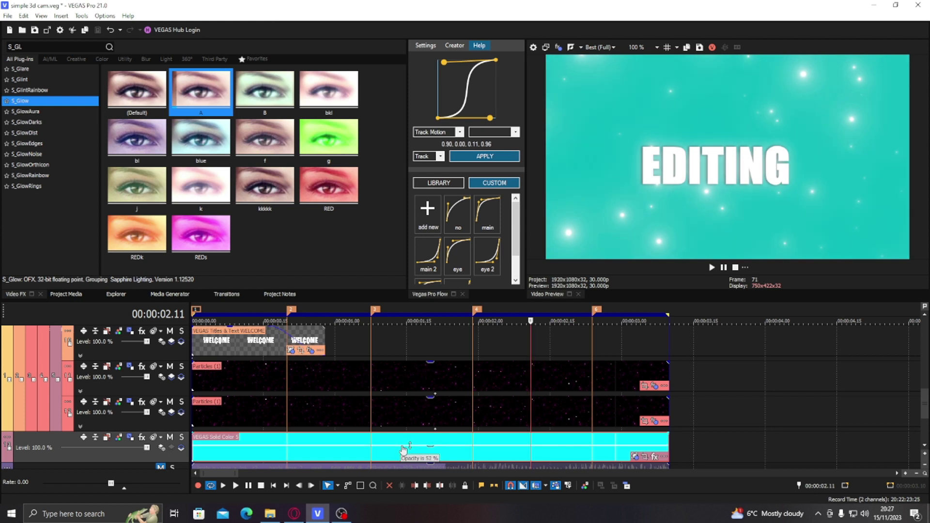
{"action": "left_click", "coordinate": [415, 406]}
{"action": "left_click", "coordinate": [383, 405]}
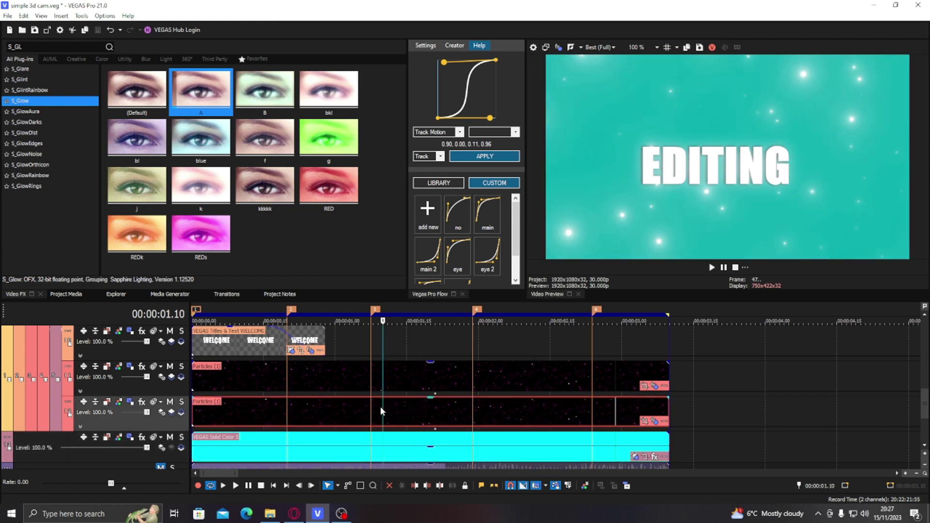
{"action": "left_click", "coordinate": [317, 406]}
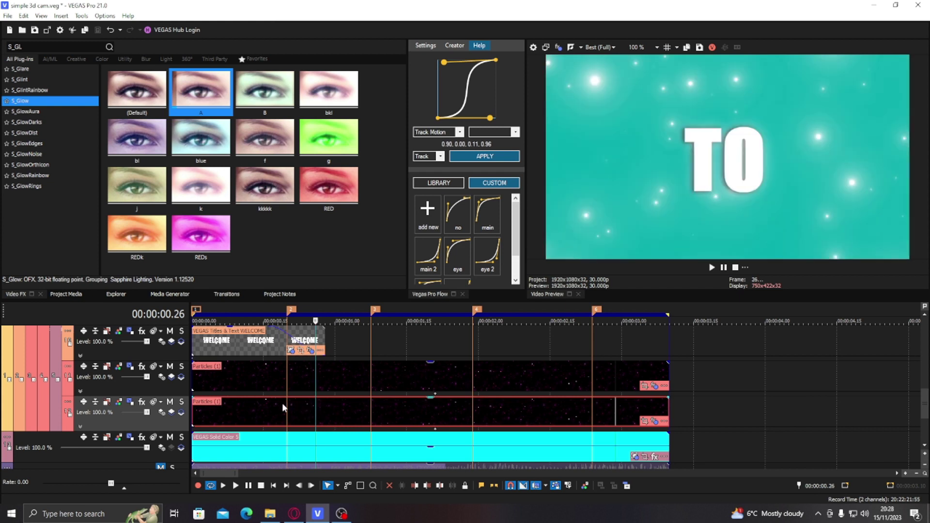
{"action": "left_click", "coordinate": [263, 405]}
{"action": "left_click", "coordinate": [243, 403]}
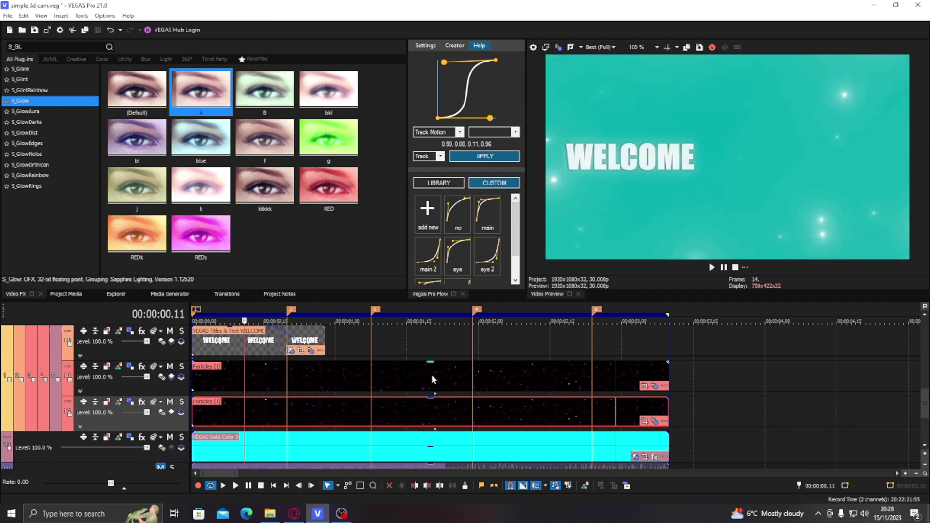
Open the WELCOME title's text settings and widen its letter tracking to about 1.735
{"action": "left_click", "coordinate": [290, 351]}
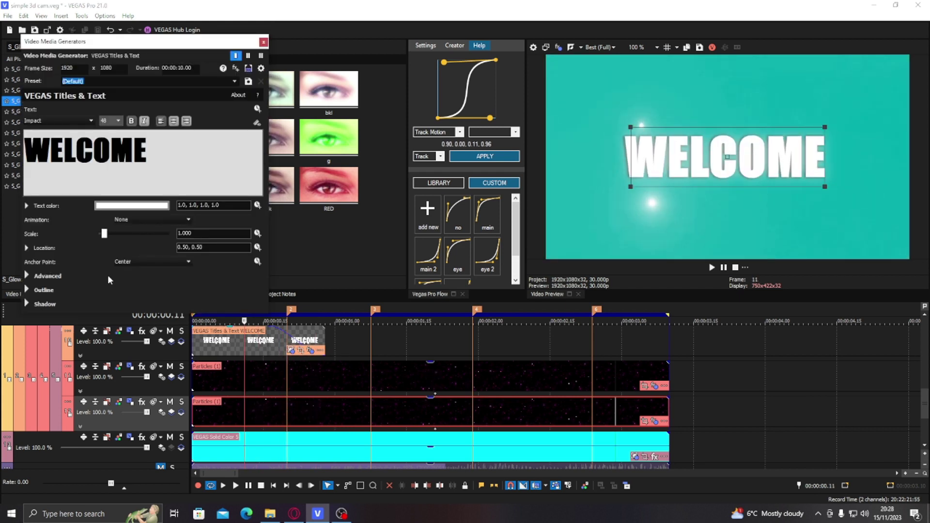
{"action": "left_click", "coordinate": [27, 276]}
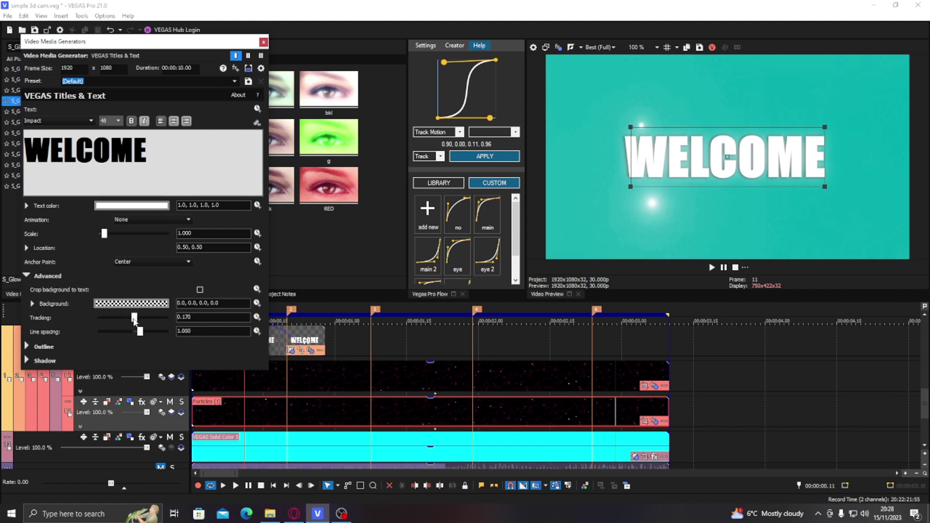
{"action": "left_click_drag", "start_coordinate": [135, 319], "coordinate": [145, 322]}
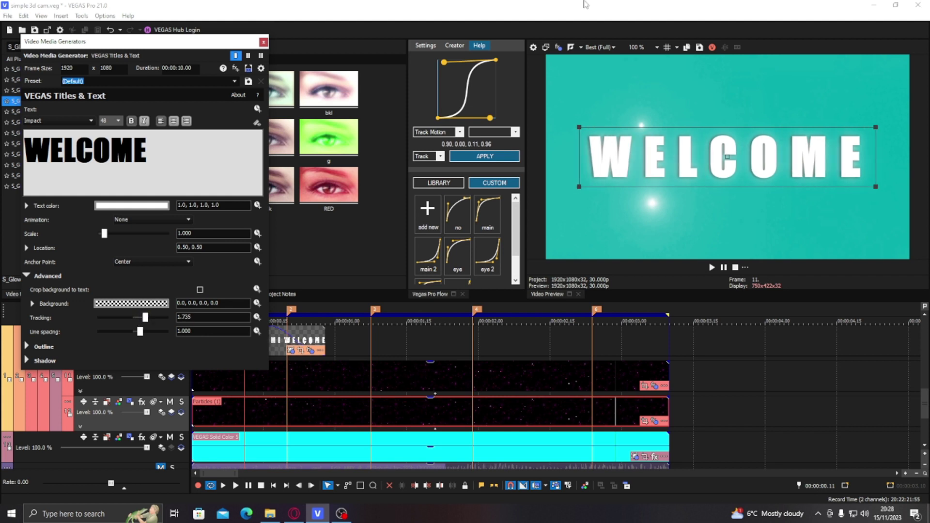
Set the video preview quality to Best (Quarter)
{"action": "left_click", "coordinate": [600, 47]}
{"action": "mouse_move", "coordinate": [605, 85]}
{"action": "left_click", "coordinate": [647, 121]}
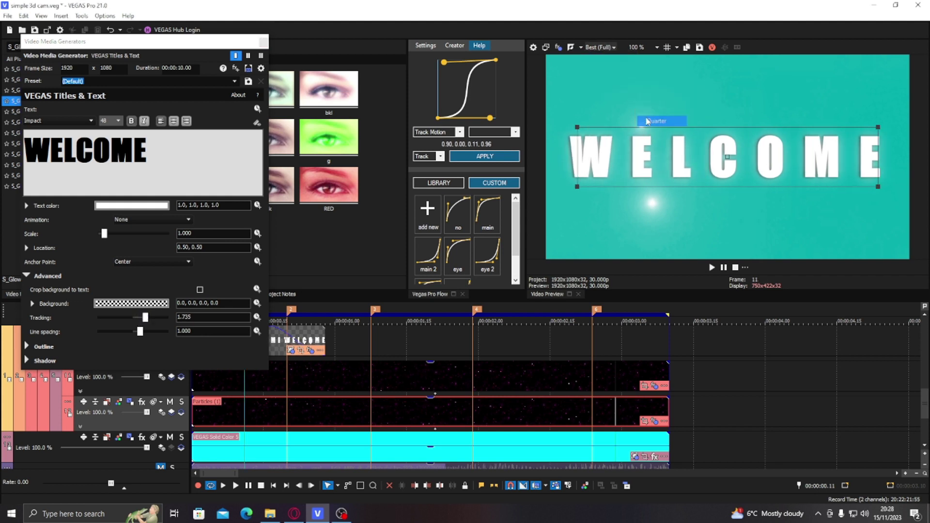
Animate the WELCOME title's tracking from about 2.619 at the start to 0 at the end of its event
{"action": "left_click_drag", "start_coordinate": [145, 318], "coordinate": [152, 319]}
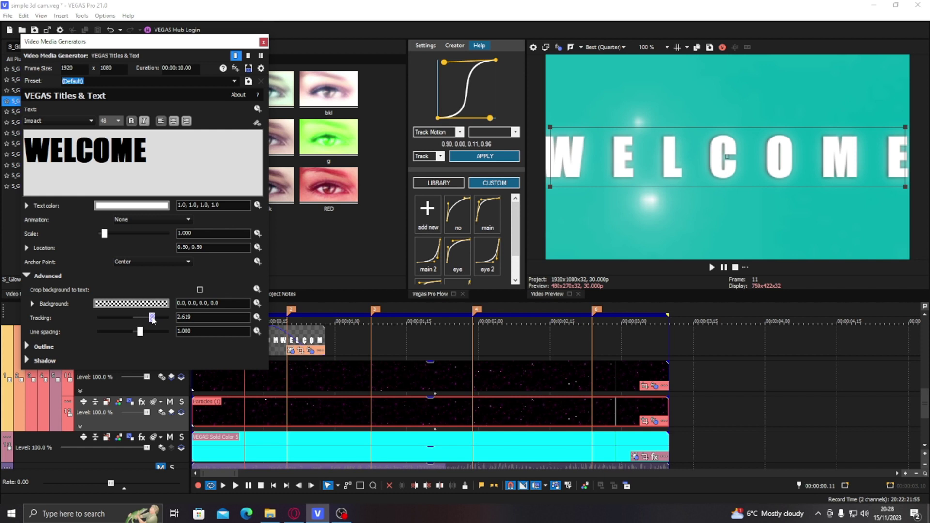
{"action": "left_click", "coordinate": [257, 318]}
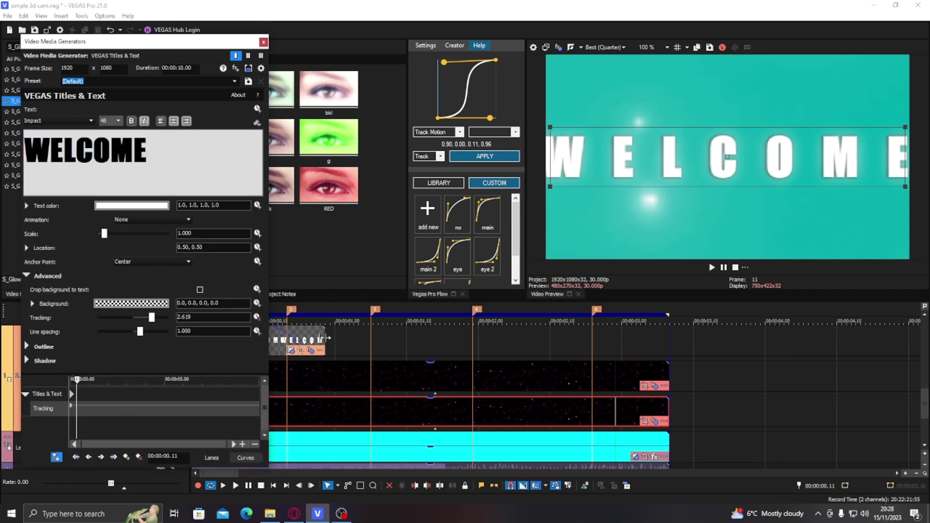
{"action": "left_click", "coordinate": [324, 338]}
{"action": "scroll", "coordinate": [330, 339], "scroll_direction": "up", "scroll_amount": 2}
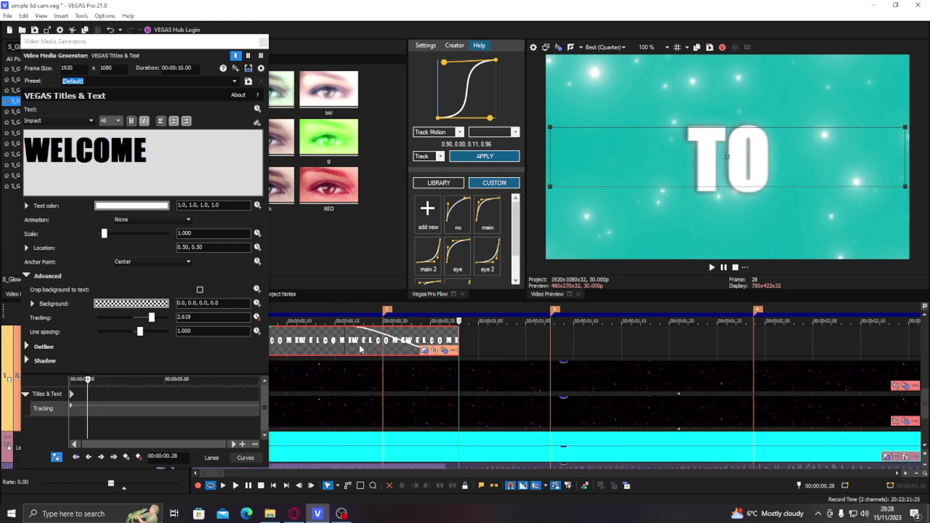
{"action": "left_click", "coordinate": [67, 412]}
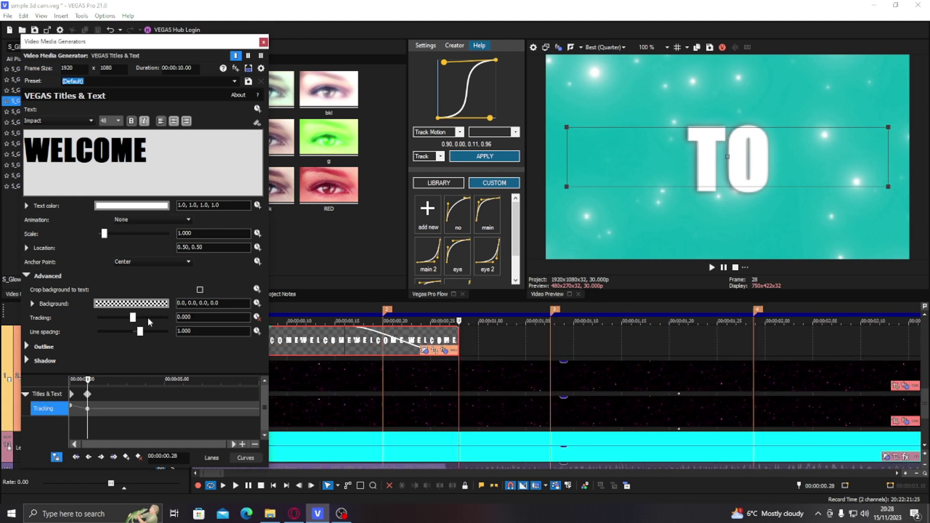
{"action": "left_click", "coordinate": [286, 368]}
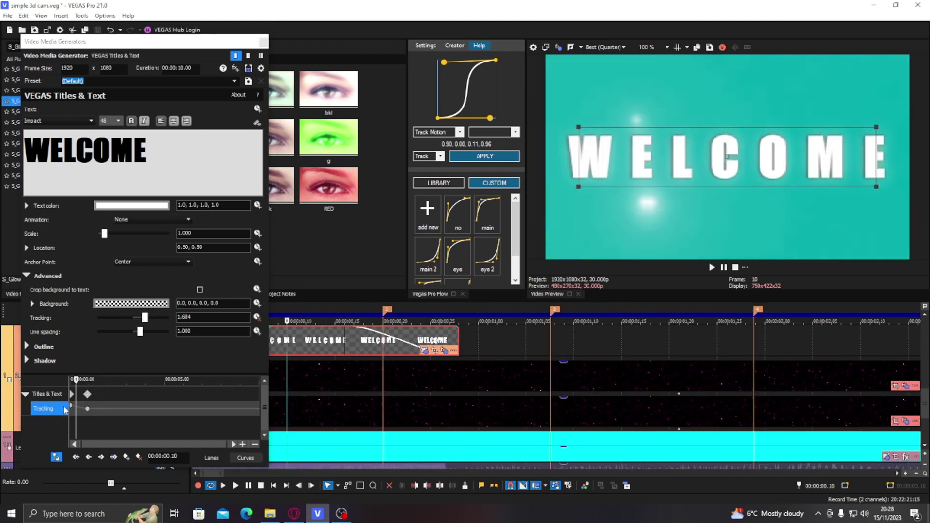
Change both tracking keyframes of the WELCOME title to Bézier curve (locked tangents)
{"action": "scroll", "coordinate": [141, 409], "scroll_direction": "up", "scroll_amount": 3}
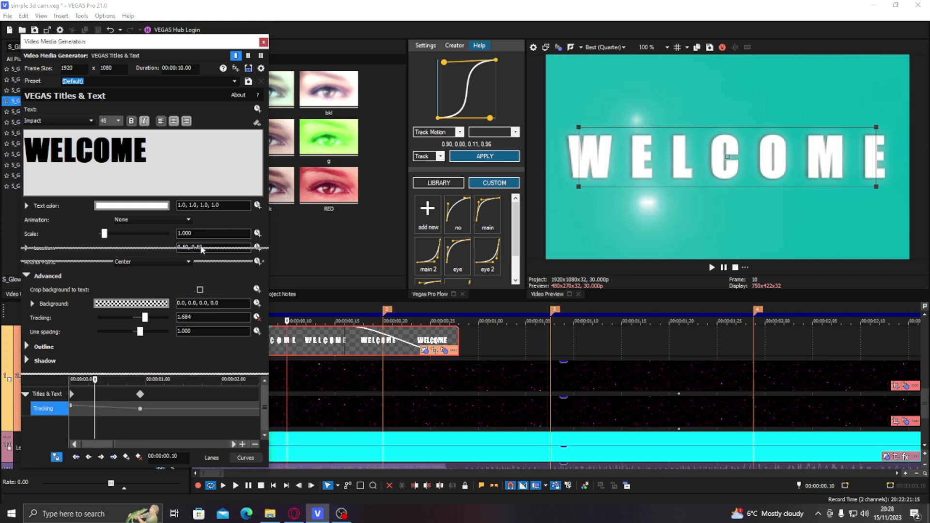
{"action": "left_click_drag", "start_coordinate": [202, 374], "coordinate": [202, 237]}
{"action": "left_click", "coordinate": [72, 274]}
{"action": "right_click", "coordinate": [71, 274]}
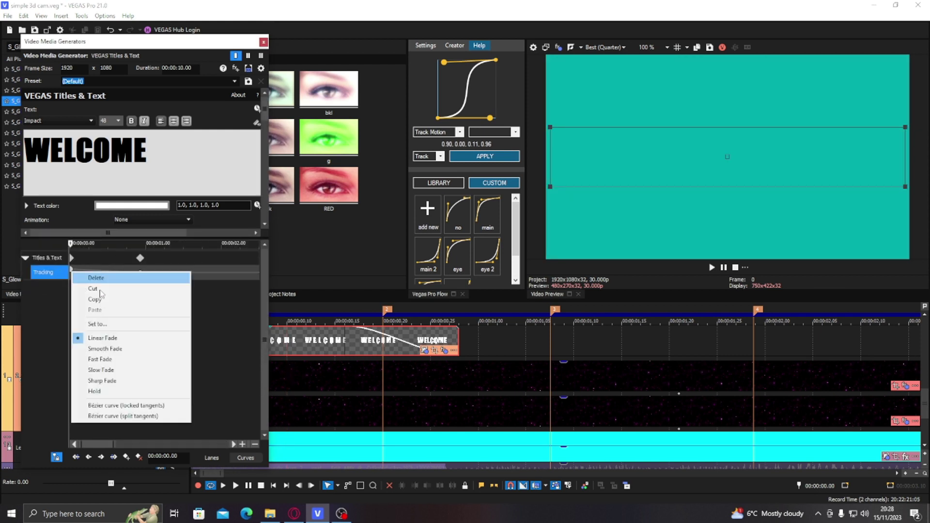
{"action": "left_click", "coordinate": [143, 409]}
{"action": "scroll", "coordinate": [92, 281], "scroll_direction": "down", "scroll_amount": 3}
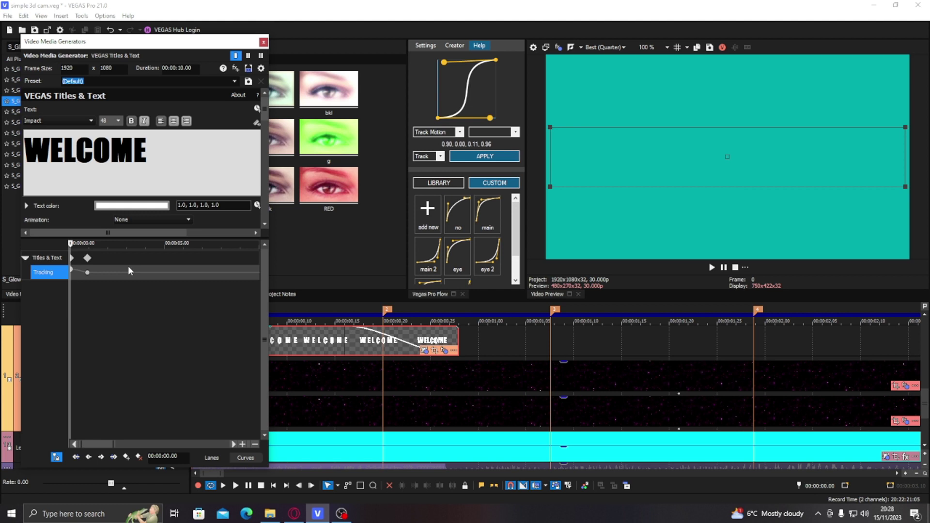
{"action": "left_click", "coordinate": [87, 273]}
{"action": "right_click", "coordinate": [87, 273]}
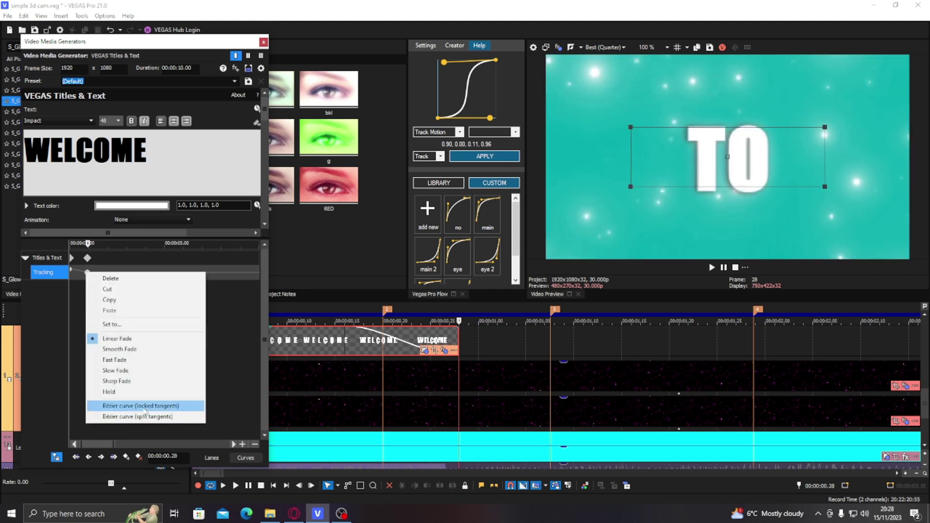
{"action": "left_click", "coordinate": [144, 410]}
Show the WELCOME tracking animation as a curve and stretch its Bézier handles into a steep early drop with a long ease-out
{"action": "left_click", "coordinate": [72, 270]}
{"action": "scroll", "coordinate": [73, 273], "scroll_direction": "up", "scroll_amount": 3}
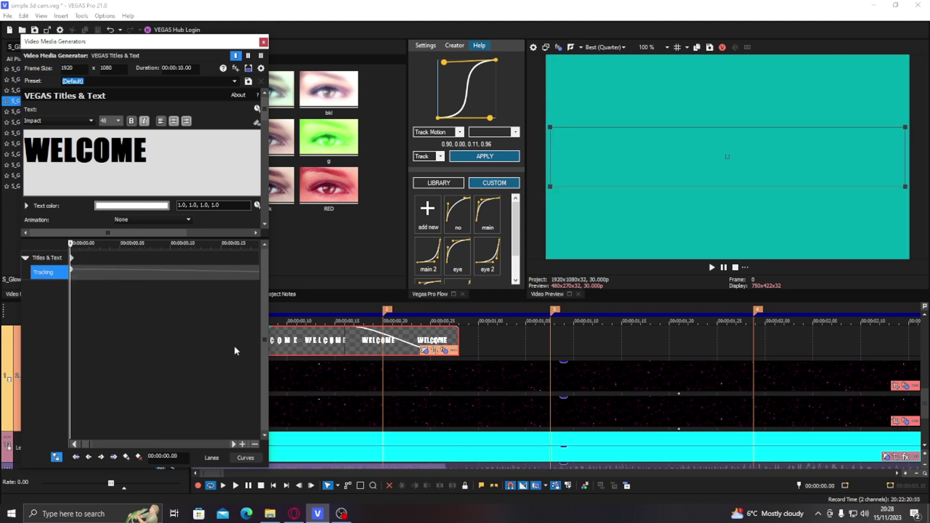
{"action": "left_click", "coordinate": [247, 459]}
{"action": "left_click_drag", "start_coordinate": [272, 333], "coordinate": [544, 332]}
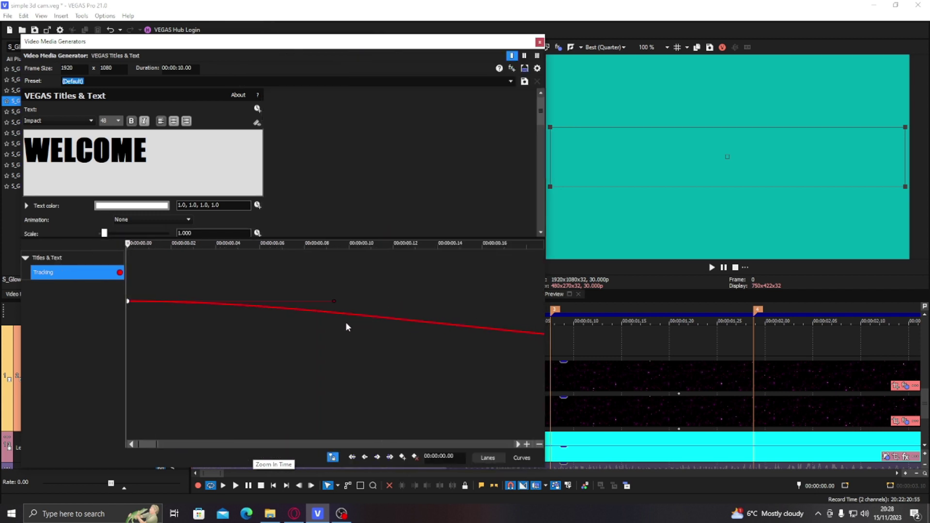
{"action": "scroll", "coordinate": [346, 327], "scroll_direction": "down", "scroll_amount": 4}
{"action": "left_click_drag", "start_coordinate": [433, 238], "coordinate": [412, 101]}
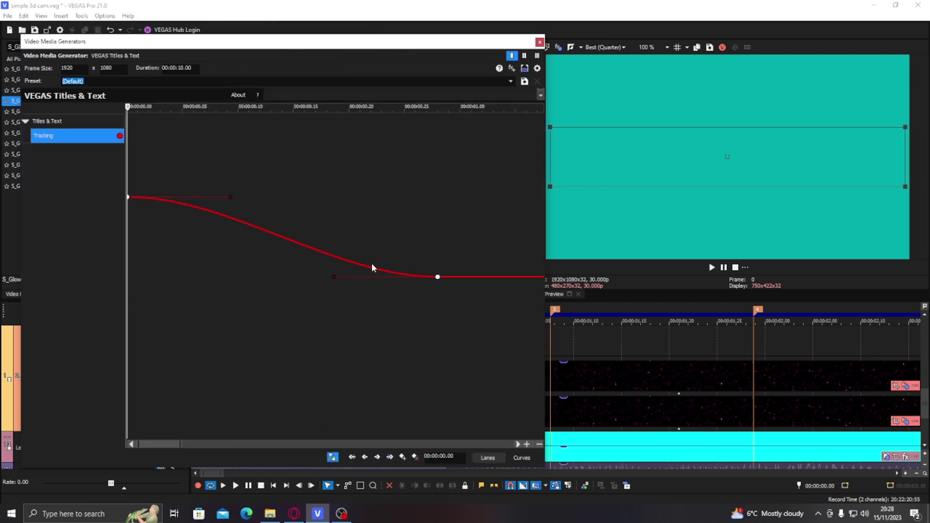
{"action": "left_click_drag", "start_coordinate": [333, 276], "coordinate": [178, 277]}
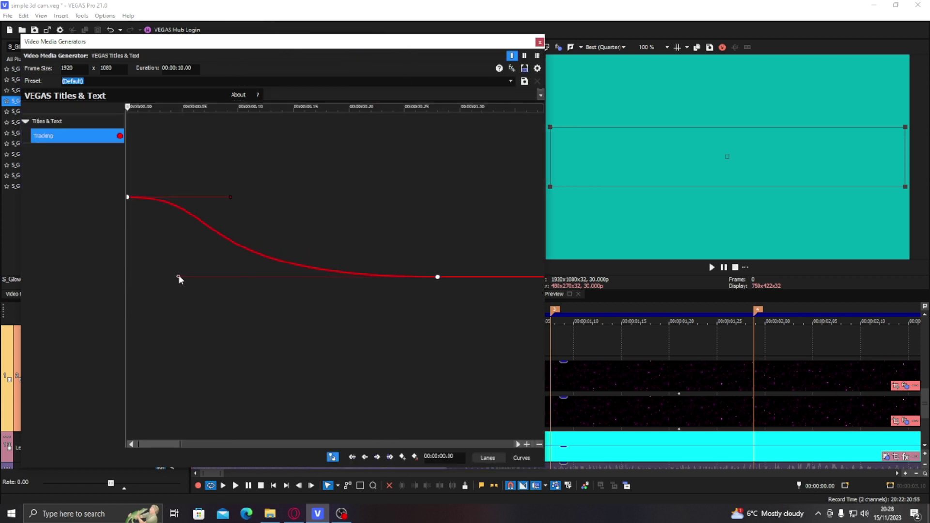
{"action": "left_click", "coordinate": [229, 199]}
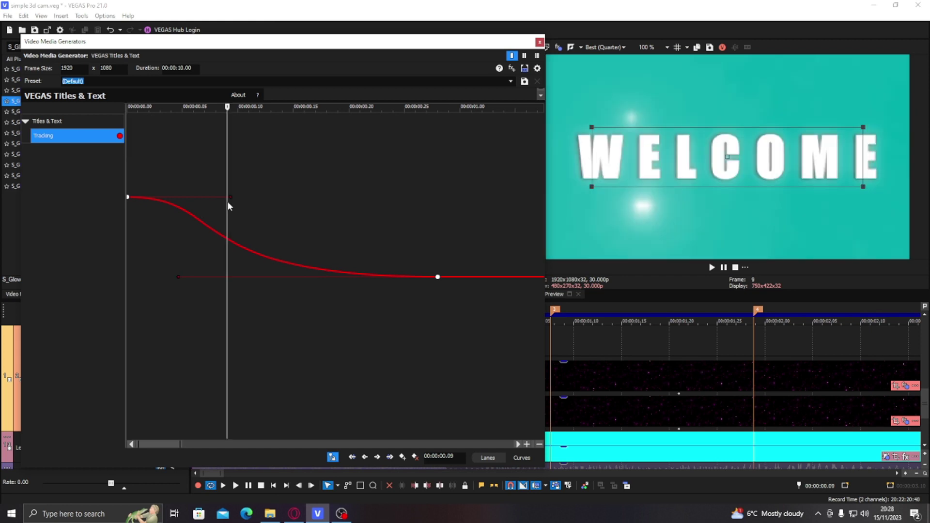
{"action": "left_click_drag", "start_coordinate": [230, 197], "coordinate": [182, 276]}
{"action": "left_click_drag", "start_coordinate": [205, 234], "coordinate": [314, 235]}
{"action": "left_click", "coordinate": [540, 42]}
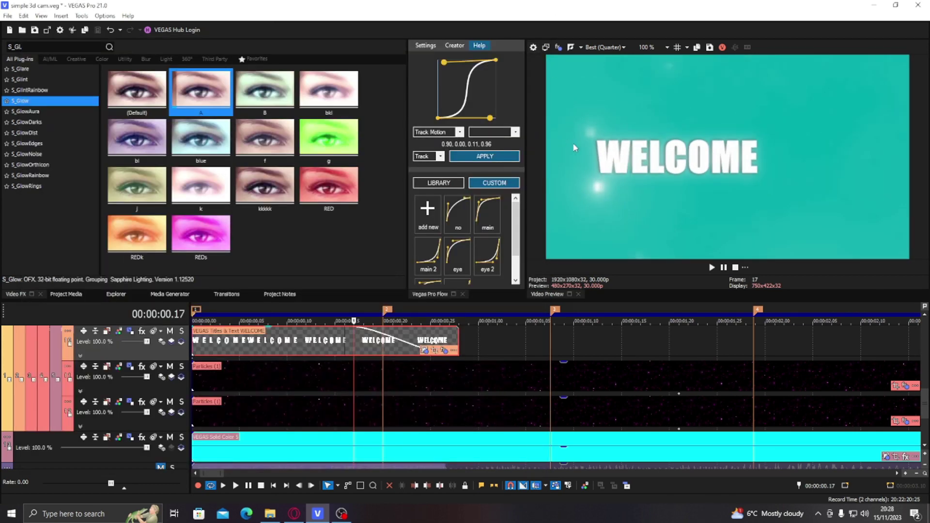
Play the opening second to review the WELCOME letters closing together and the move to TO
{"action": "key", "text": "w"}
{"action": "key", "text": "space"}
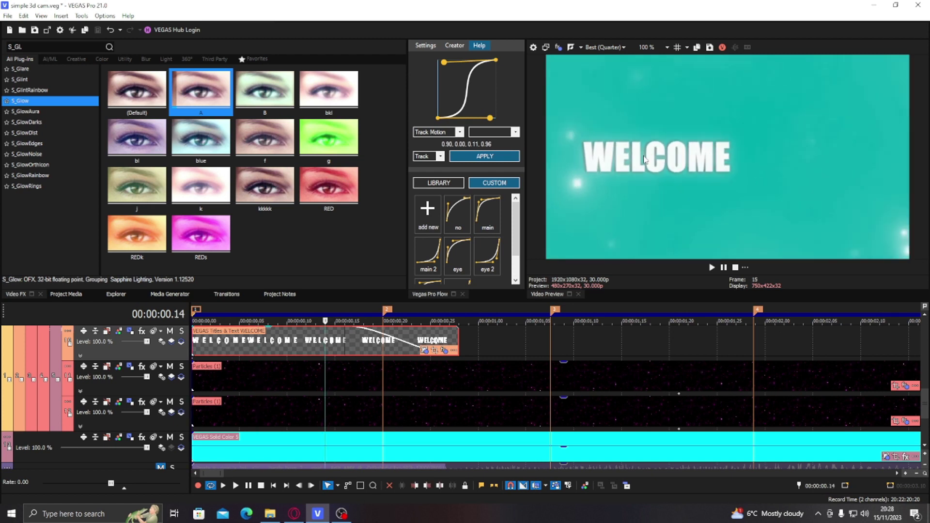
{"action": "key", "text": "Right"}
{"action": "key", "text": "Right"}
{"action": "key", "text": "Right"}
{"action": "key", "text": "Right"}
{"action": "key", "text": "Right"}
{"action": "key", "text": "Right"}
{"action": "key", "text": "Right"}
{"action": "key", "text": "Right"}
{"action": "key", "text": "Right"}
{"action": "key", "text": "Right"}
{"action": "key", "text": "Right"}
{"action": "key", "text": "o"}
{"action": "key", "text": "space"}
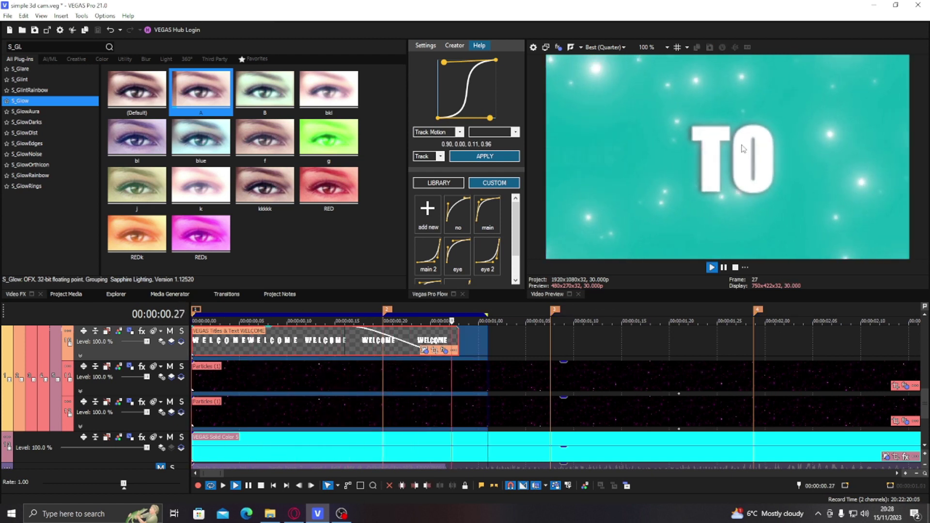
{"action": "left_click", "coordinate": [297, 344]}
{"action": "key", "text": "space"}
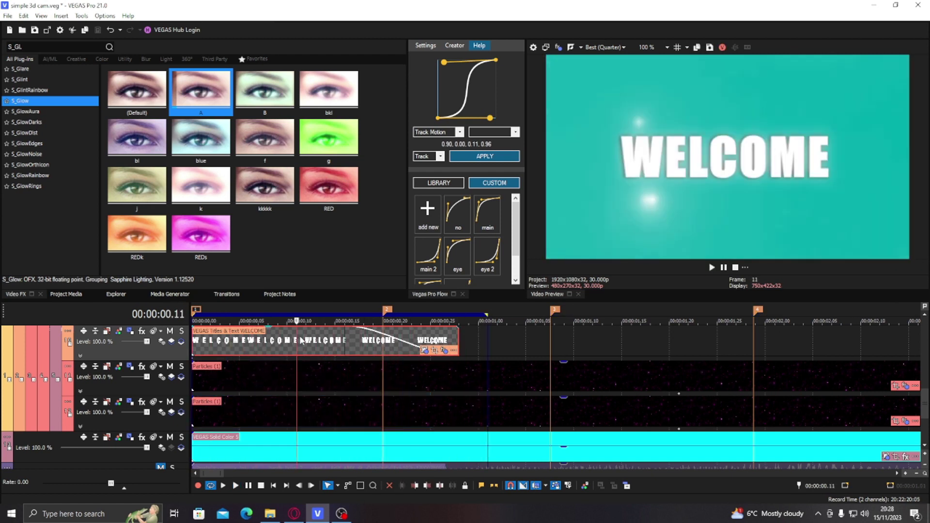
Extend the loop region to the end of the project and play the sequence from the WELCOME title
{"action": "scroll", "coordinate": [330, 340], "scroll_direction": "down", "scroll_amount": 2}
{"action": "left_click_drag", "start_coordinate": [338, 312], "coordinate": [664, 340]}
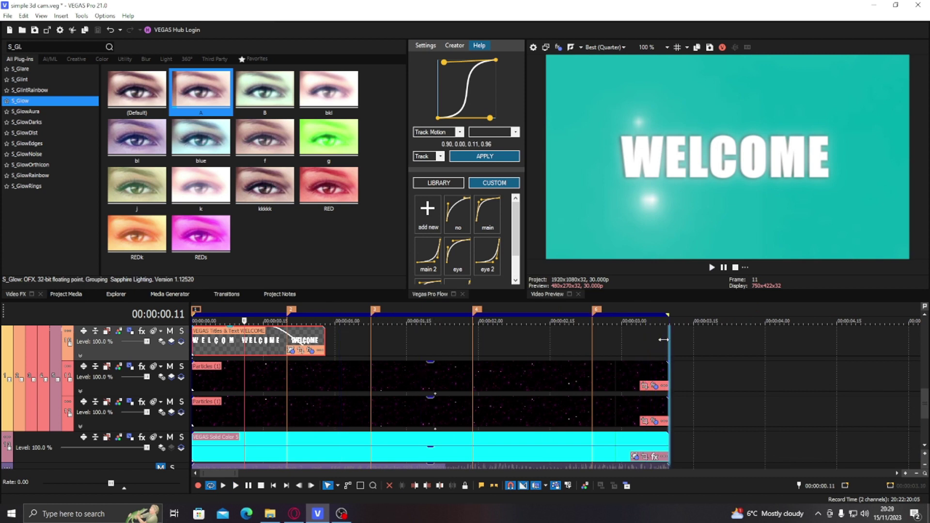
{"action": "left_click_drag", "start_coordinate": [377, 338], "coordinate": [202, 345]}
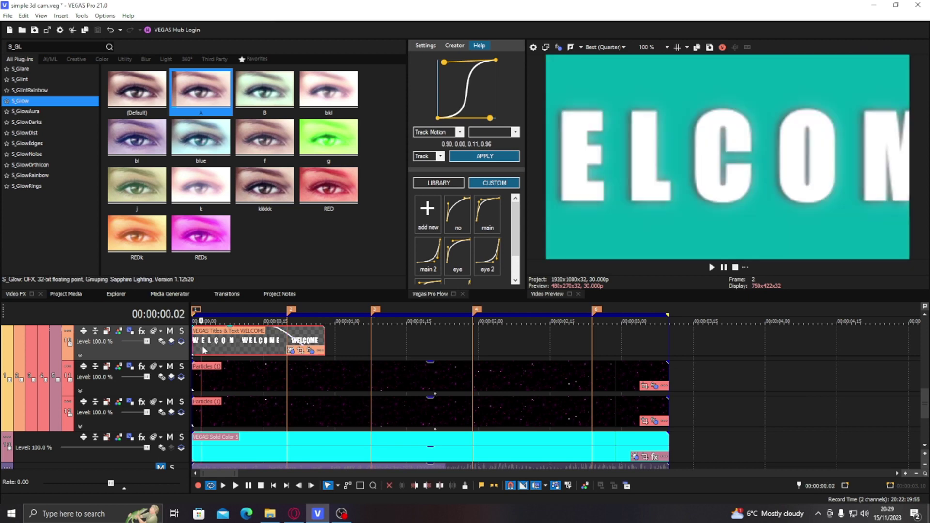
{"action": "key", "text": "space"}
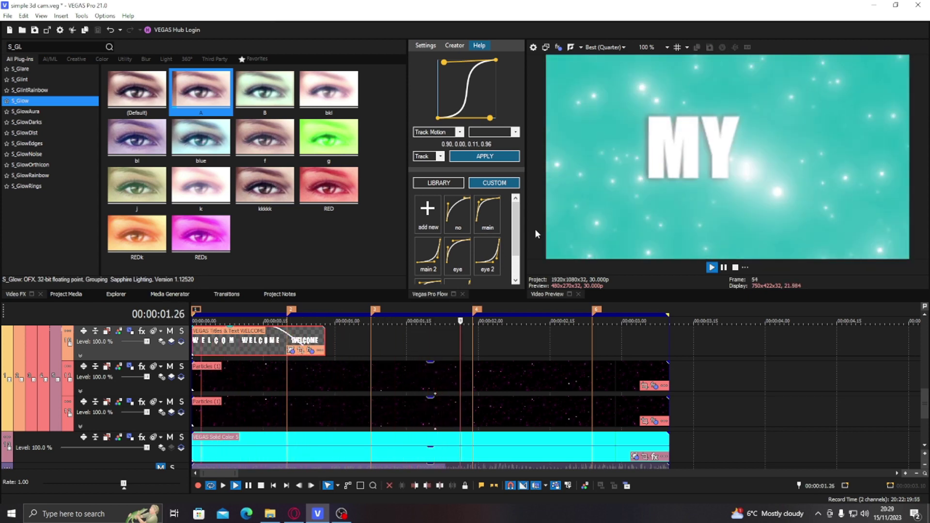
{"action": "key", "text": "space"}
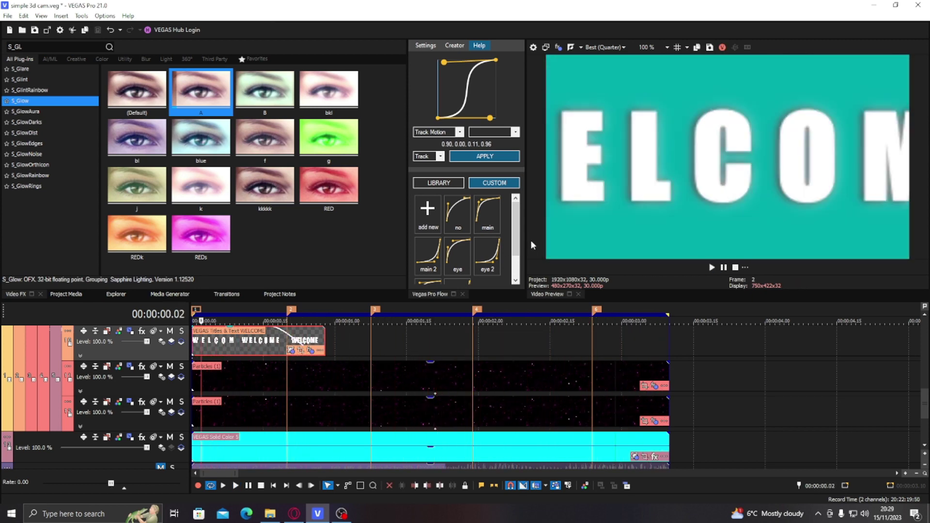
Scrub and play the MY to EDITING section to review the camera moves with the particles and glow
{"action": "left_click", "coordinate": [349, 378]}
{"action": "left_click", "coordinate": [416, 371]}
{"action": "left_click", "coordinate": [455, 367]}
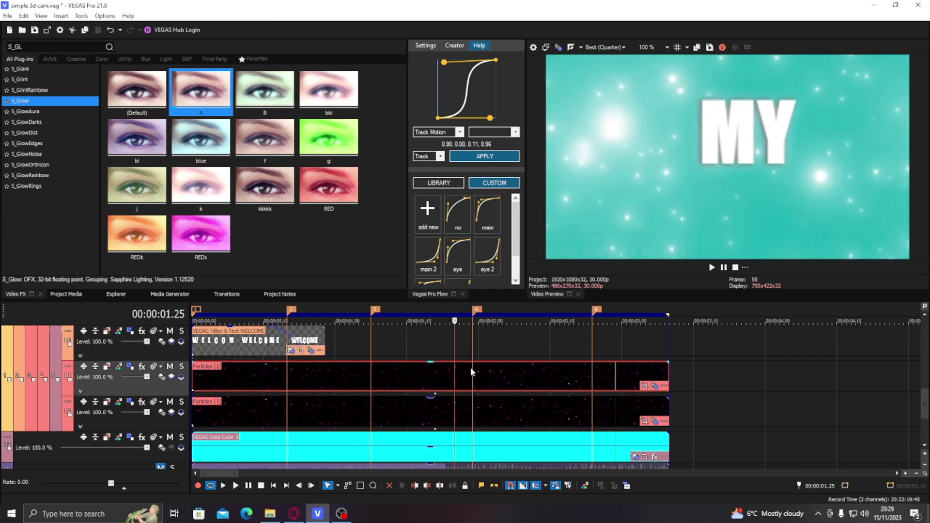
{"action": "left_click", "coordinate": [497, 371]}
{"action": "left_click_drag", "start_coordinate": [497, 374], "coordinate": [407, 377]}
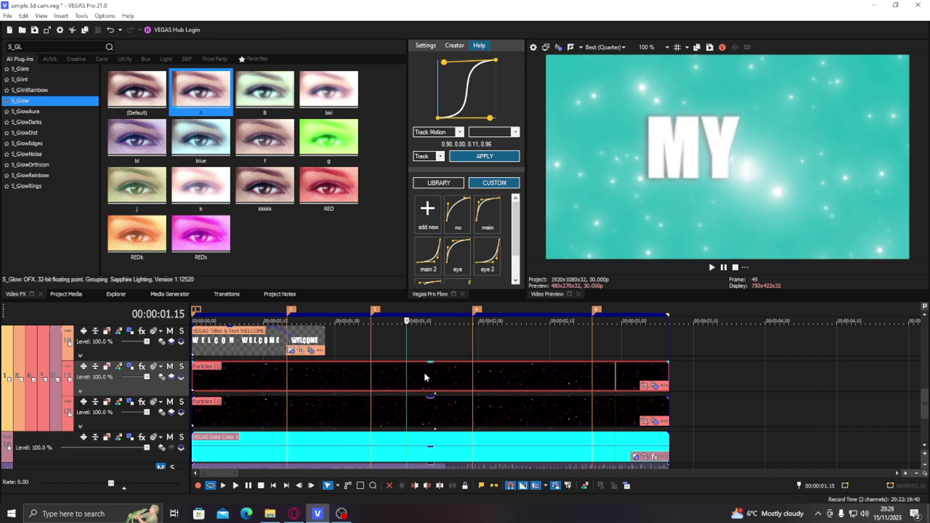
{"action": "key", "text": "space"}
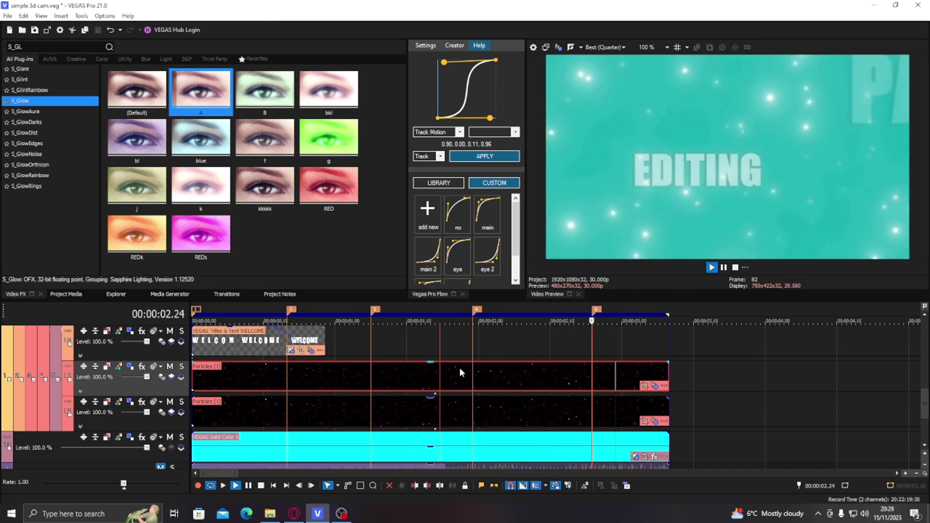
{"action": "left_click_drag", "start_coordinate": [925, 406], "coordinate": [926, 345]}
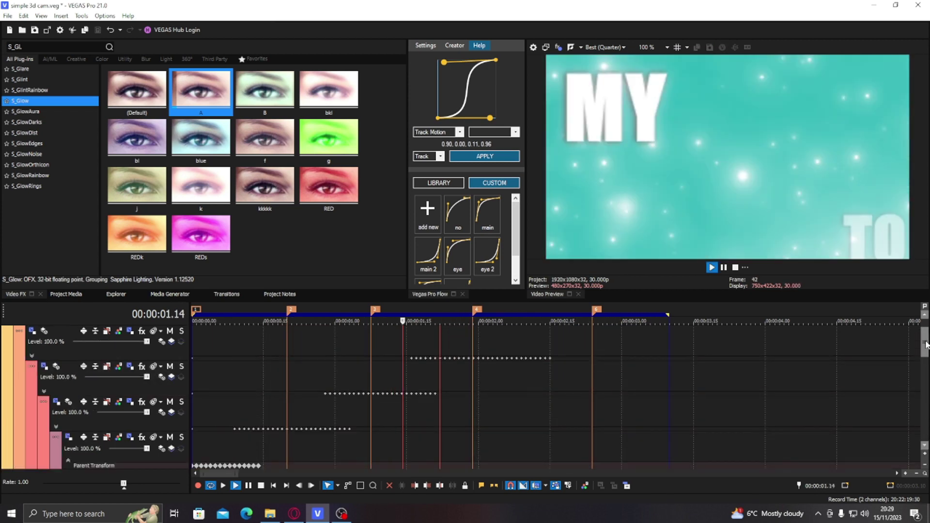